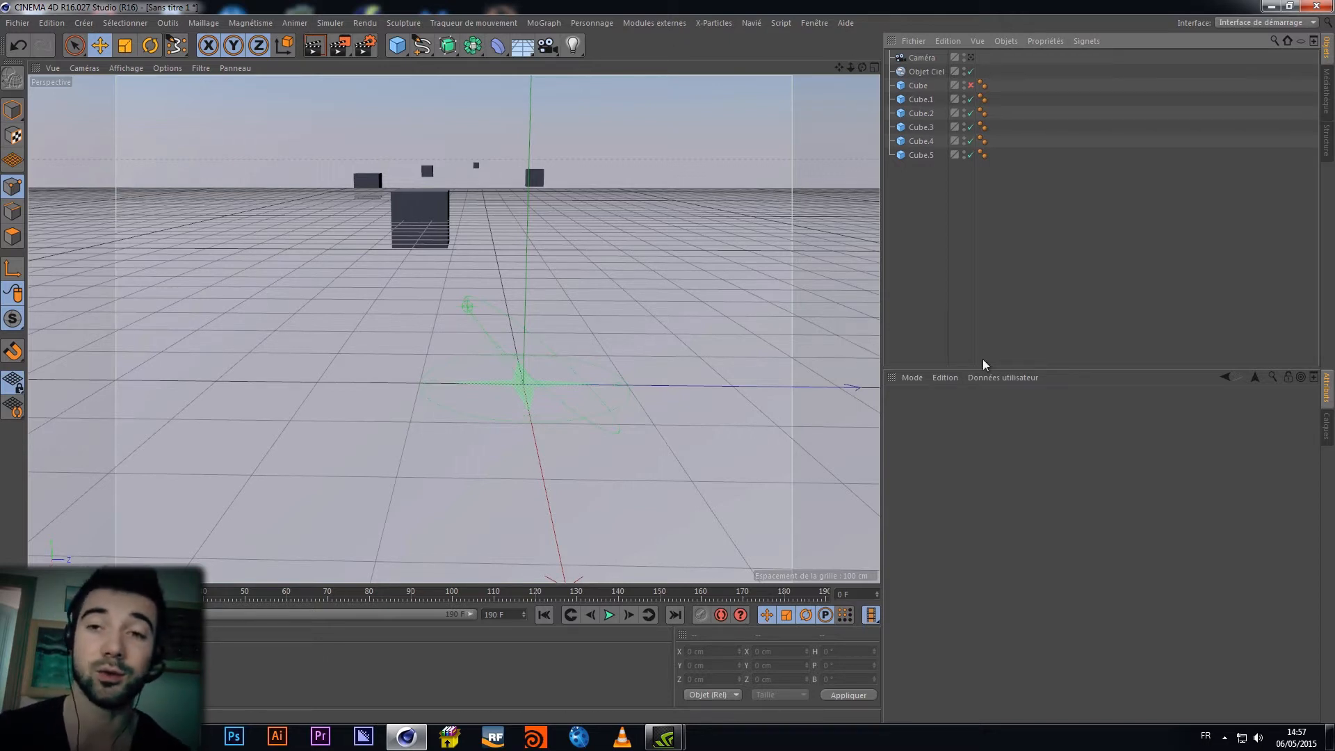
Add the Caméra réaliste tag to the Caméra object
left_click(924, 58)
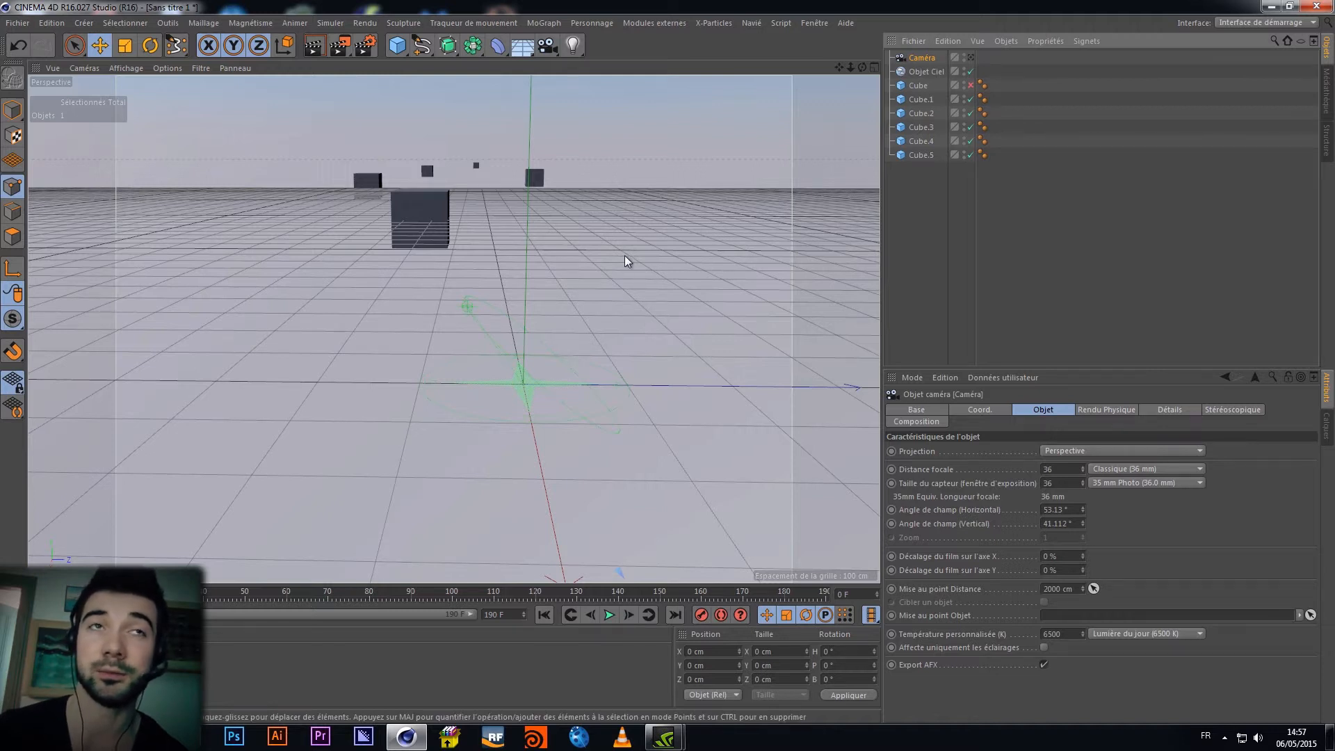
right_click(924, 59)
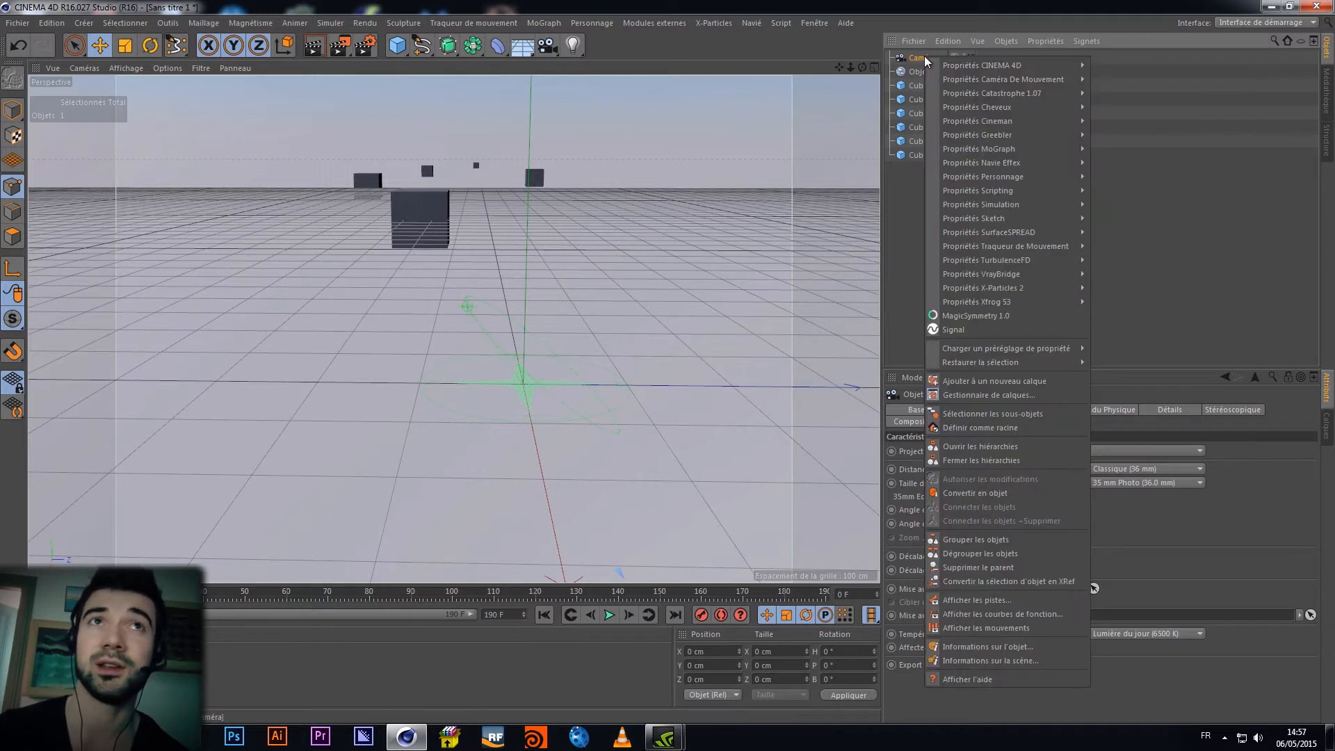
mouse_move(1028, 80)
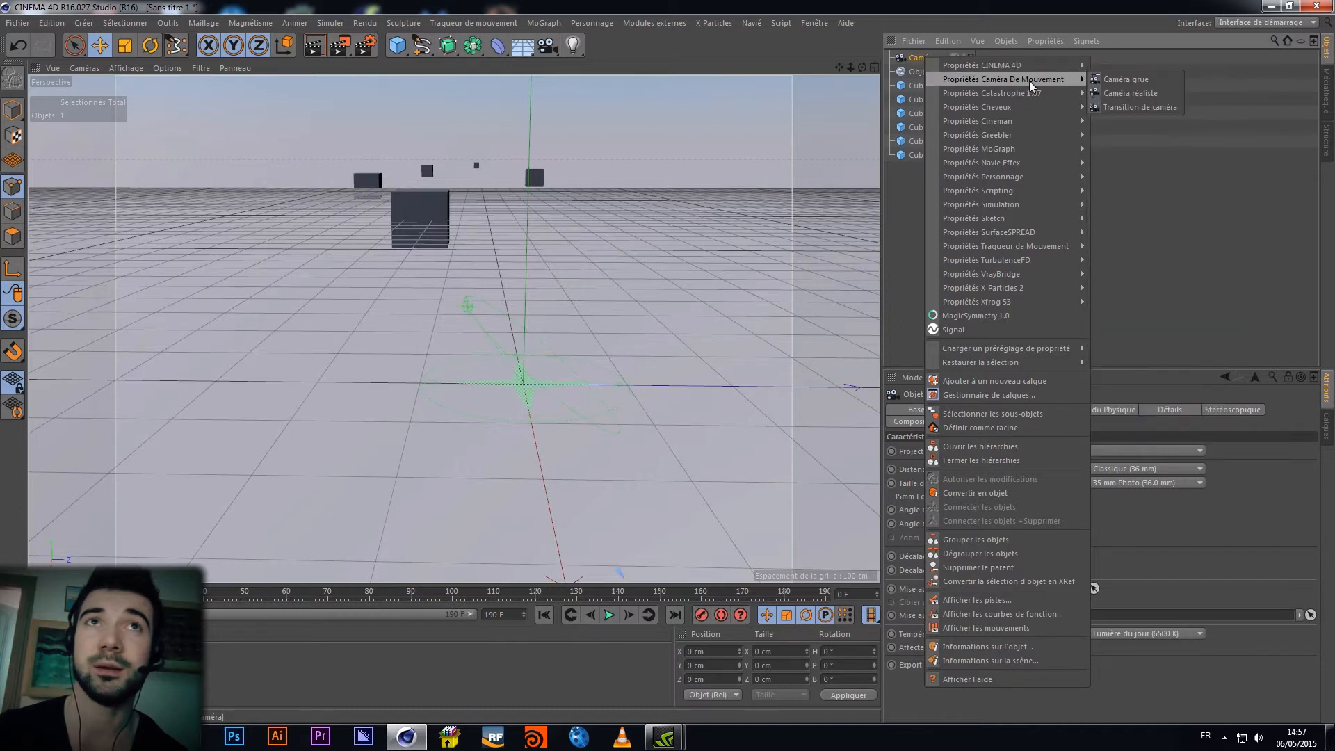
left_click(1131, 91)
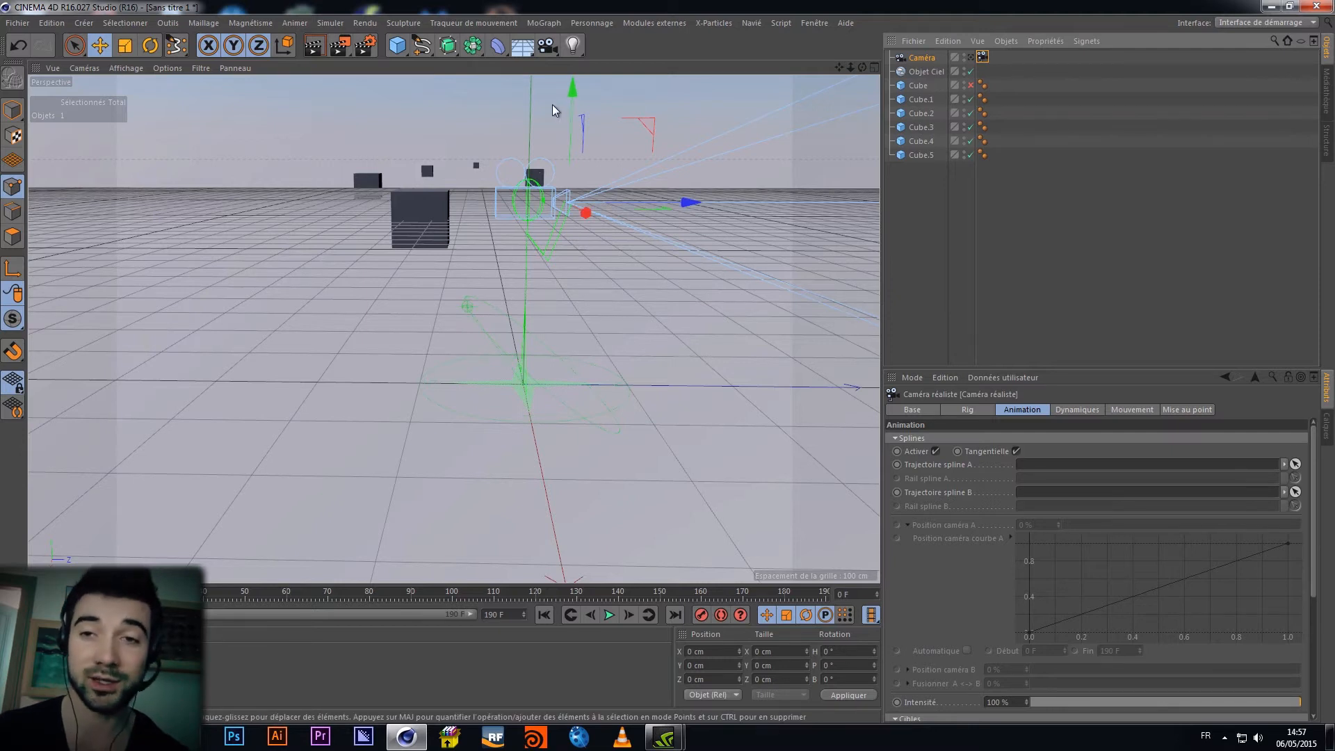
Create a separate Caméra réaliste rig from the camera objects, and delete that whole rig
left_click(548, 46)
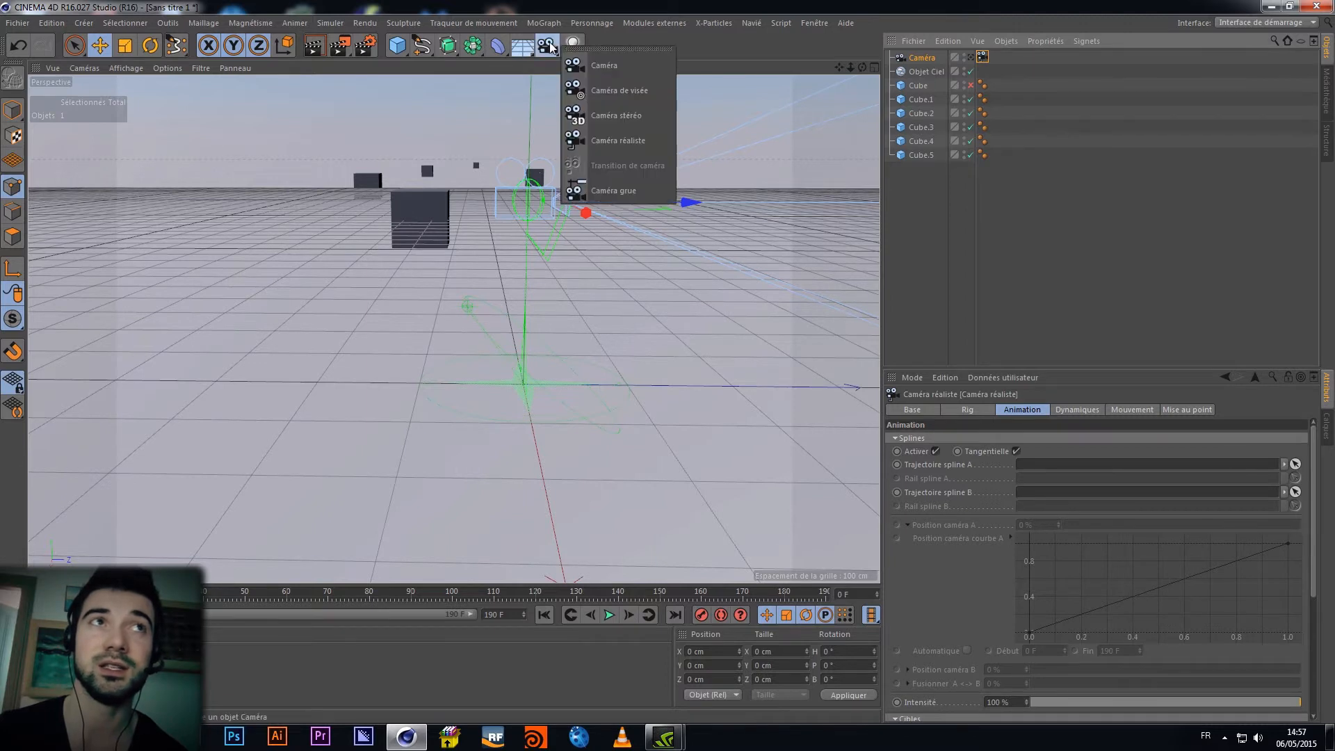
left_click(629, 142)
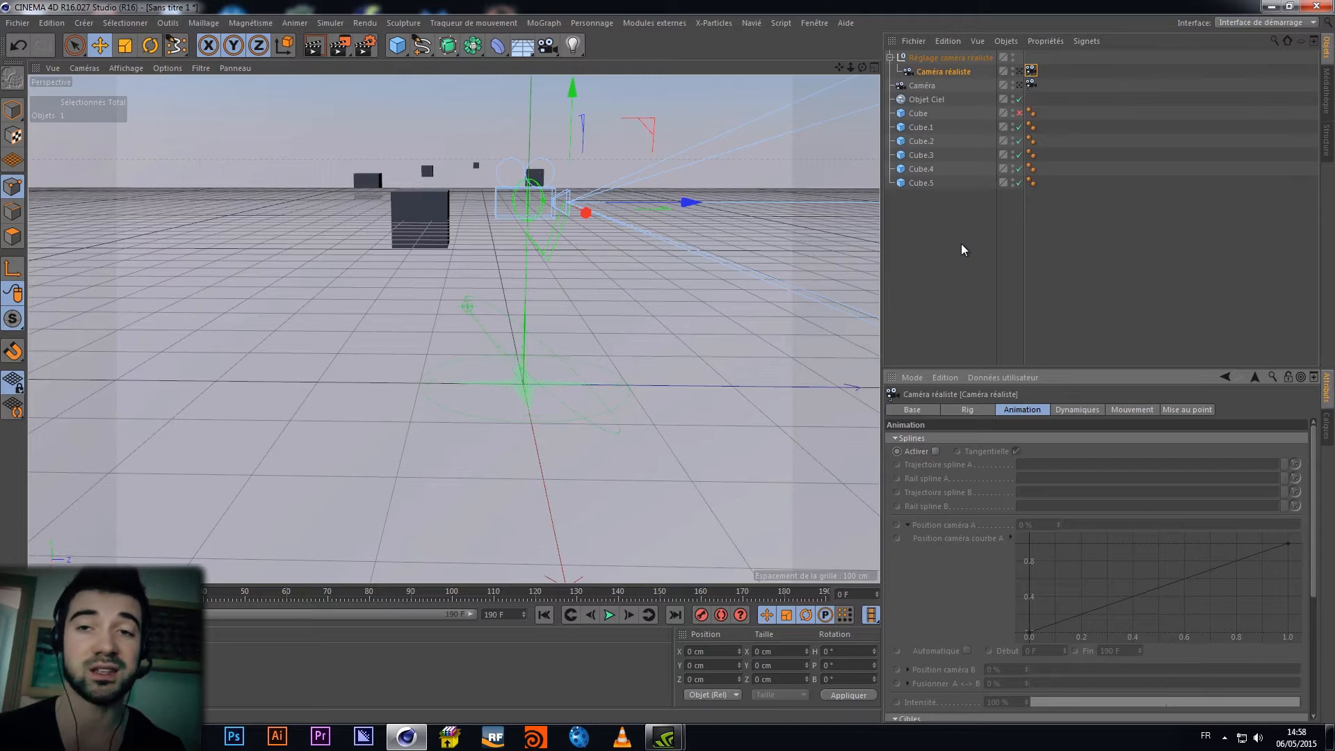
left_click(936, 56)
key("Delete")
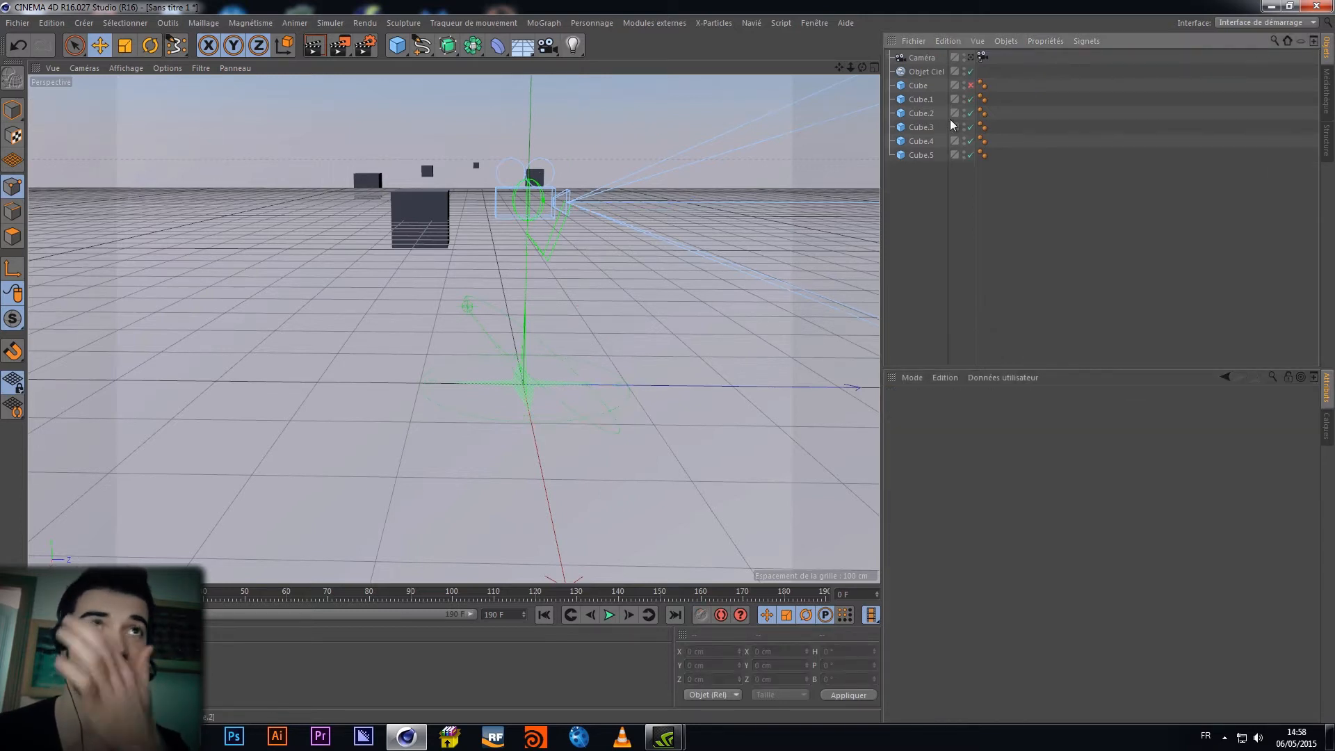
Select the Caméra réaliste tag on Caméra and show its basic properties
left_click(982, 57)
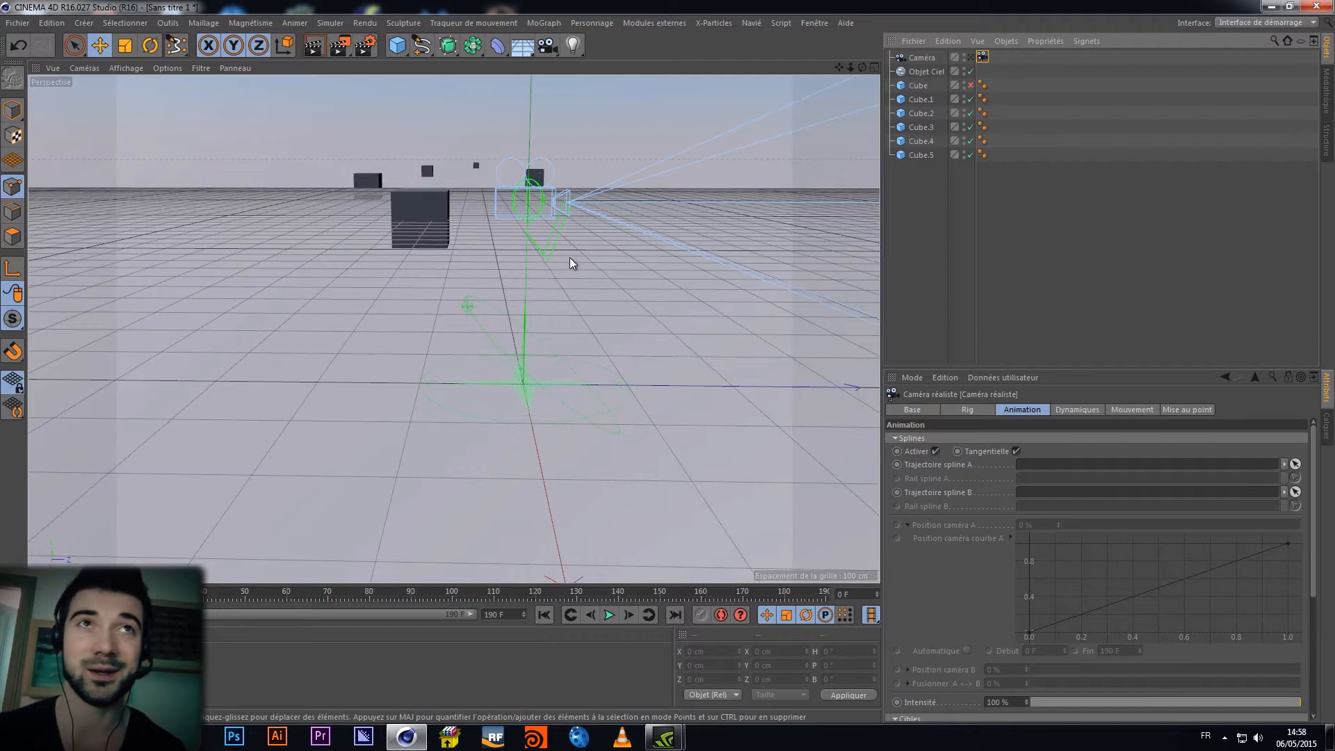
right_click_drag(538, 210, 536, 182, "alt")
mouse_move(529, 206)
left_mouse_down("alt")
mouse_move(507, 203)
mouse_move(518, 207)
left_mouse_up("alt")
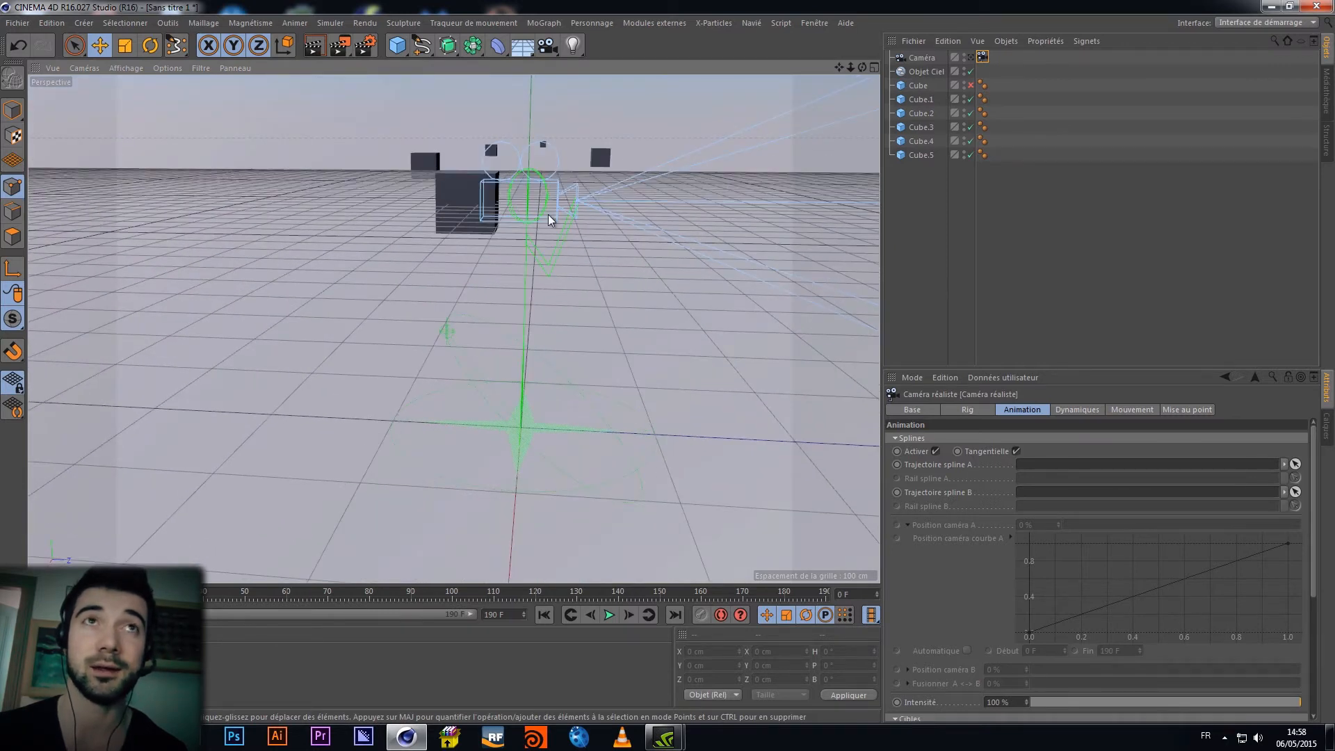
left_click(913, 408)
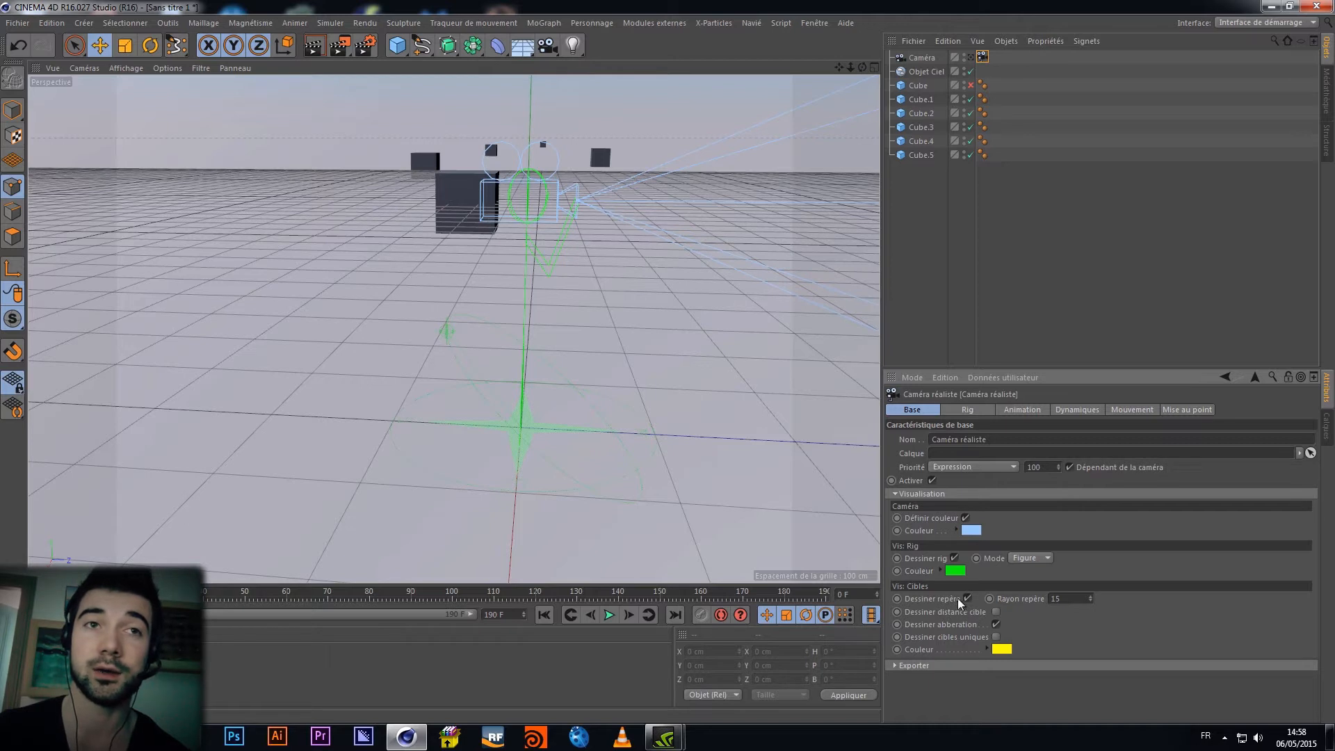
Set the rig's display colour to orange-red with a hue of 10°
left_click(951, 570)
left_click(913, 519)
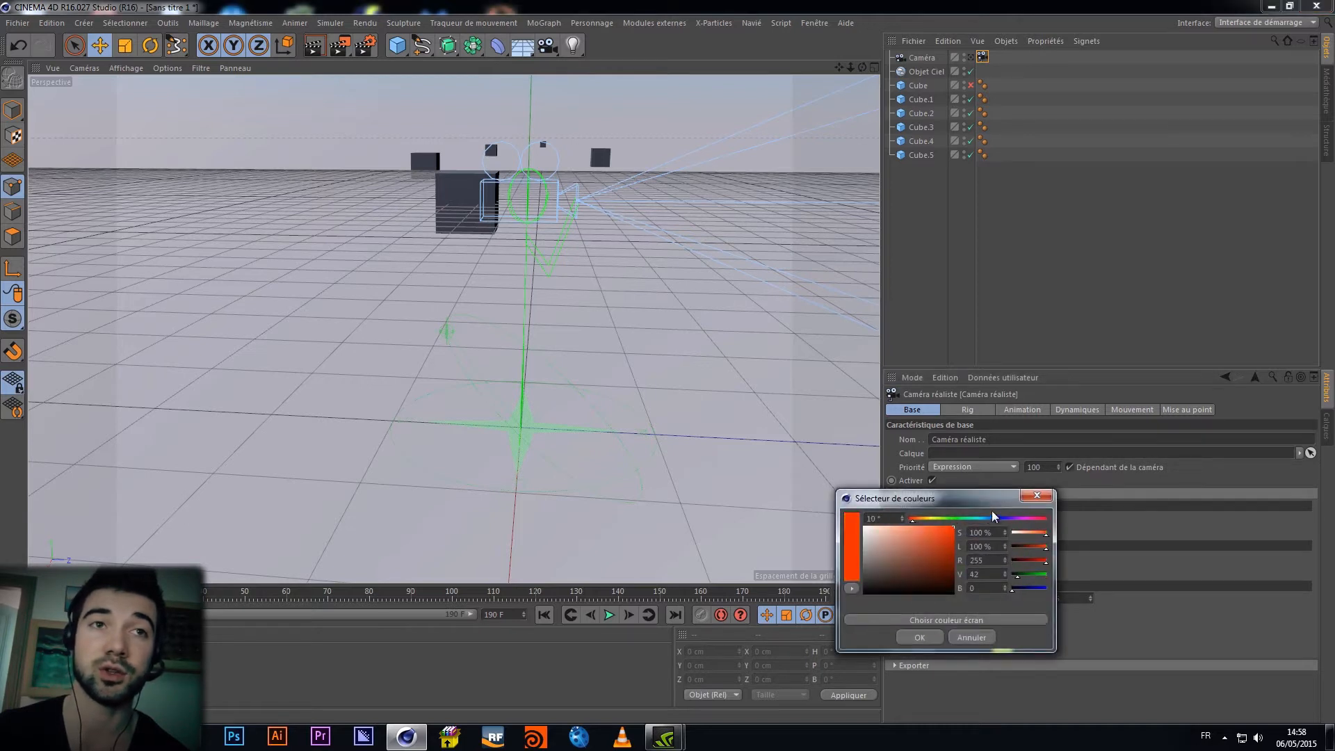
left_click(921, 637)
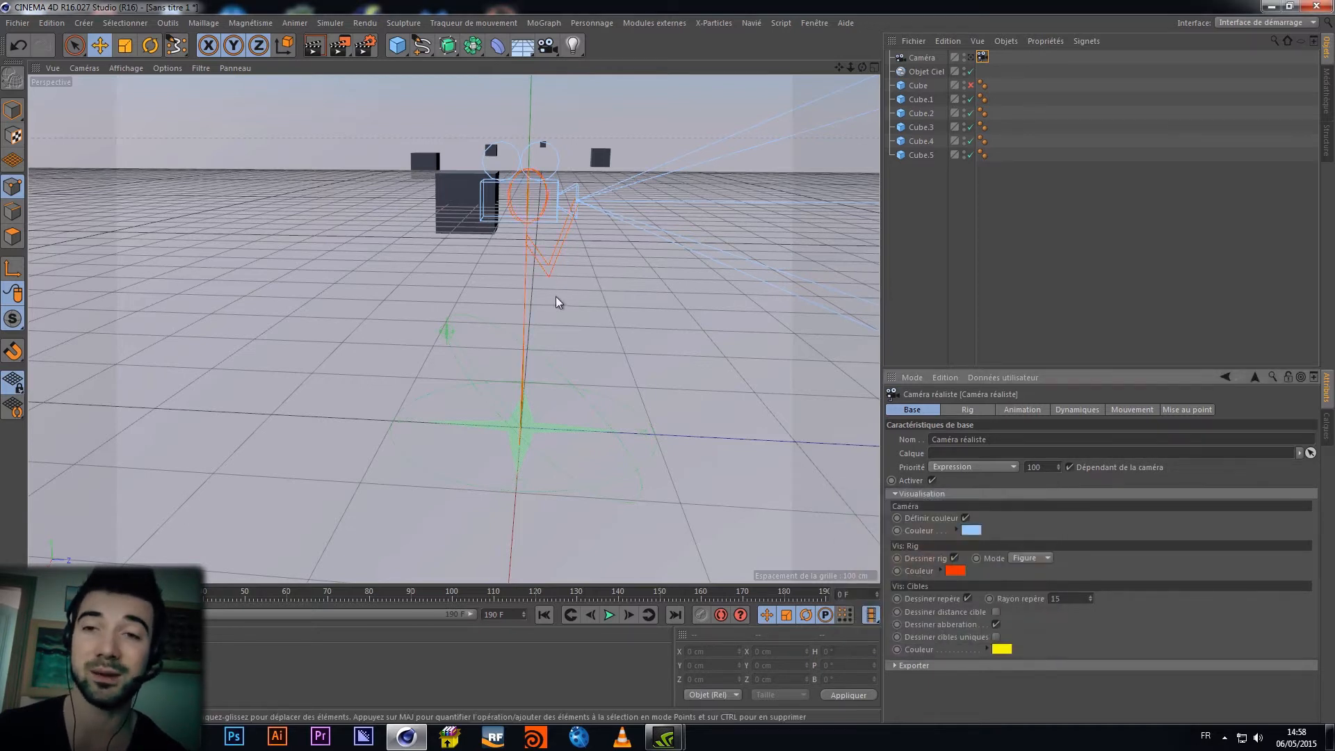
Set the rig's display colour to green with a hue of 131°
left_click(955, 570)
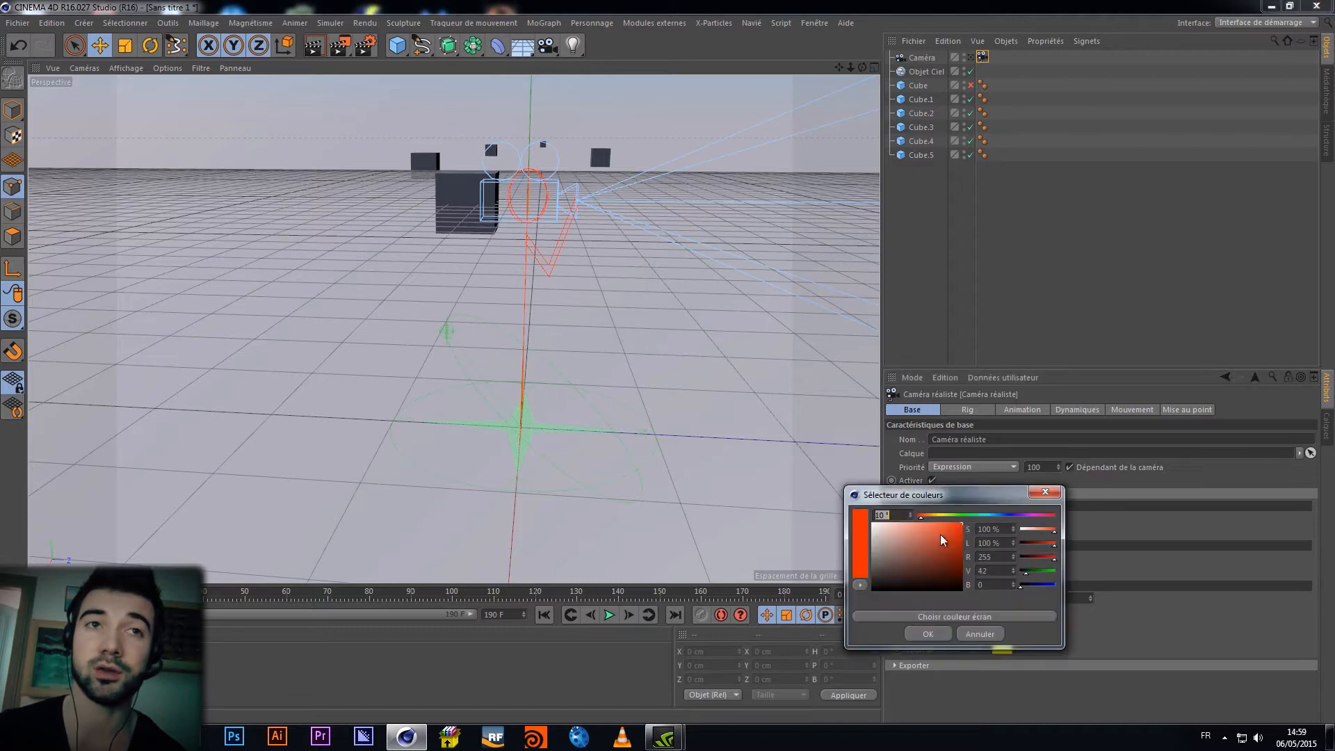
left_click(966, 515)
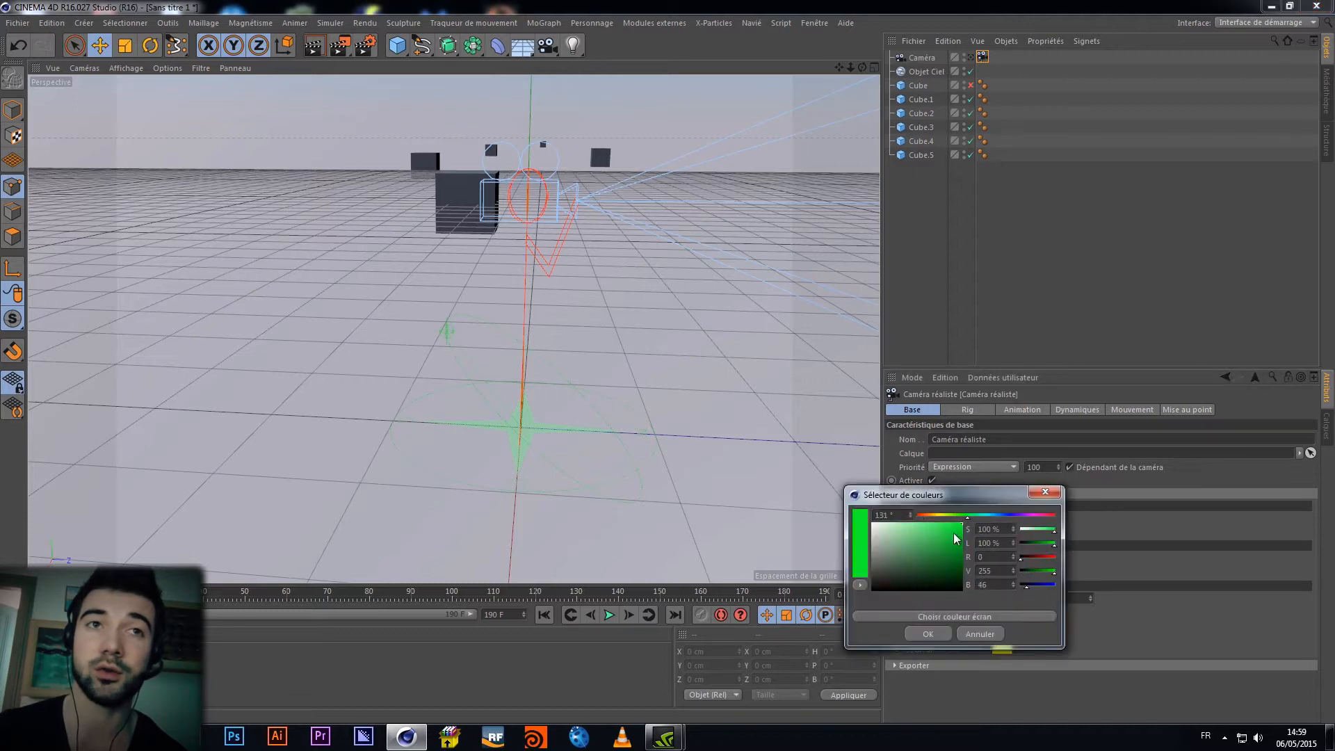
left_click(917, 636)
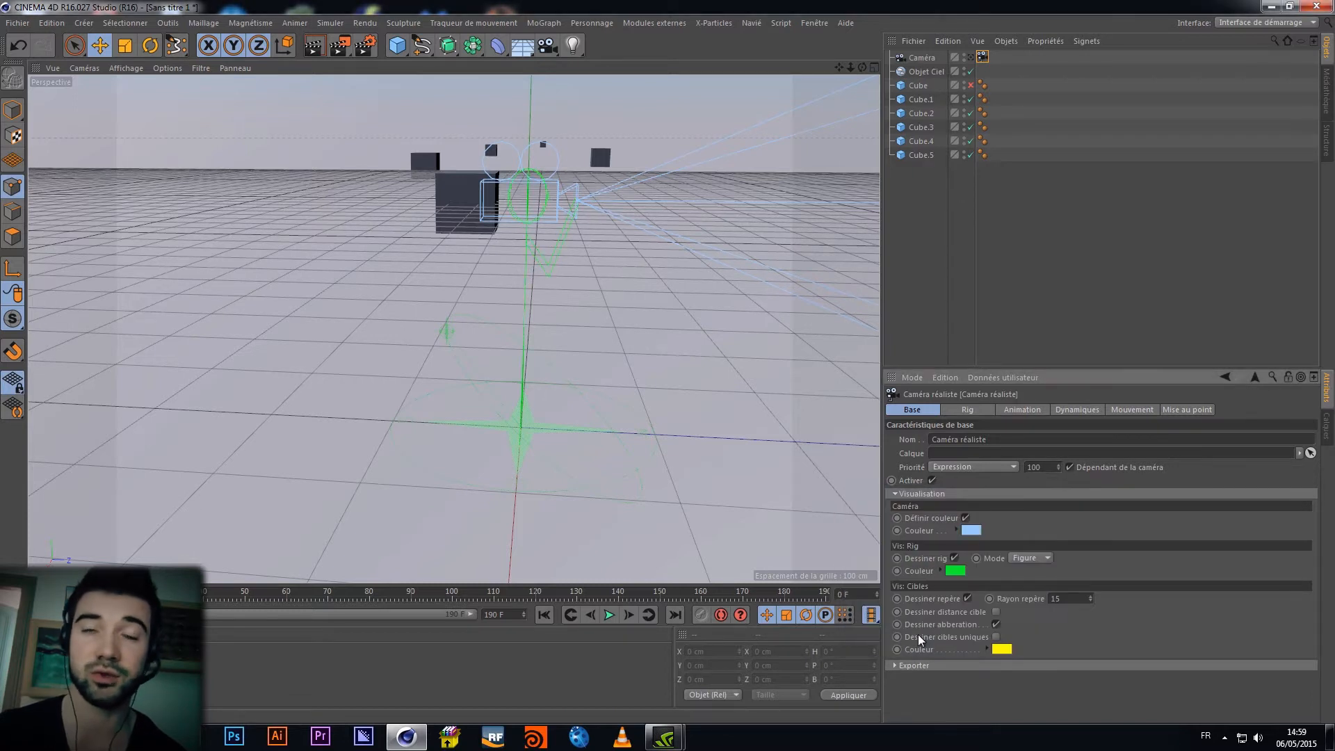
Set the rig height to 168 cm, the parallax to -36, -8 and 47 cm, and the first head rotation value to 8°
left_click(966, 411)
left_click_drag(978, 440, 1028, 459)
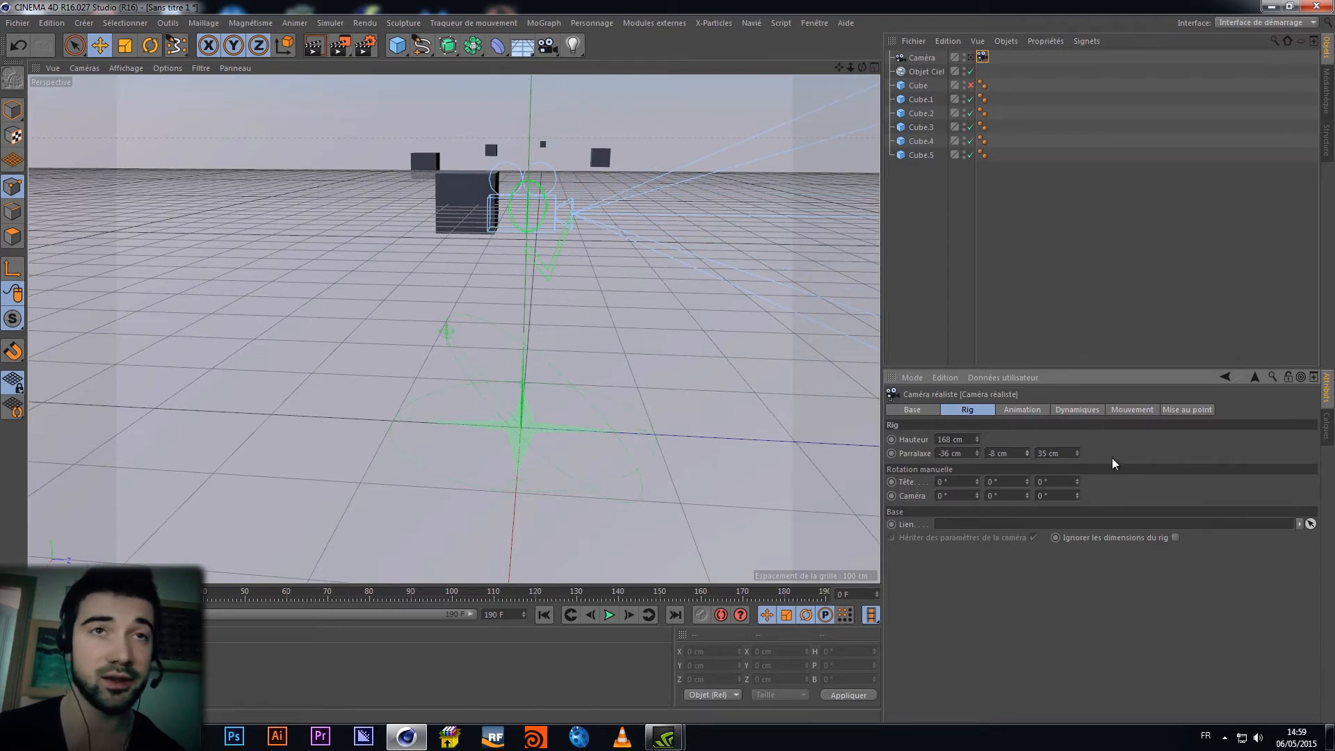
left_click_drag(1077, 453, 1077, 444)
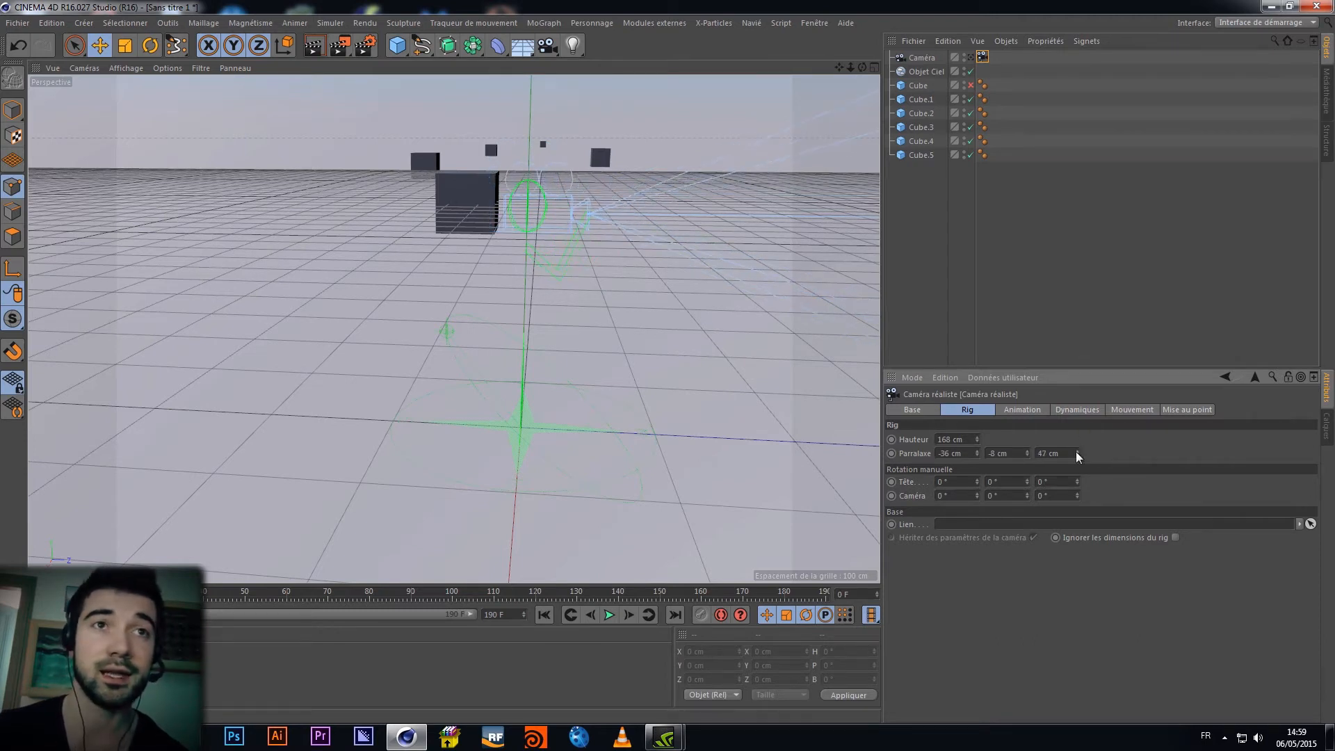
mouse_move(978, 482)
left_mouse_down()
mouse_move(979, 470)
mouse_move(977, 497)
mouse_move(977, 475)
left_mouse_up()
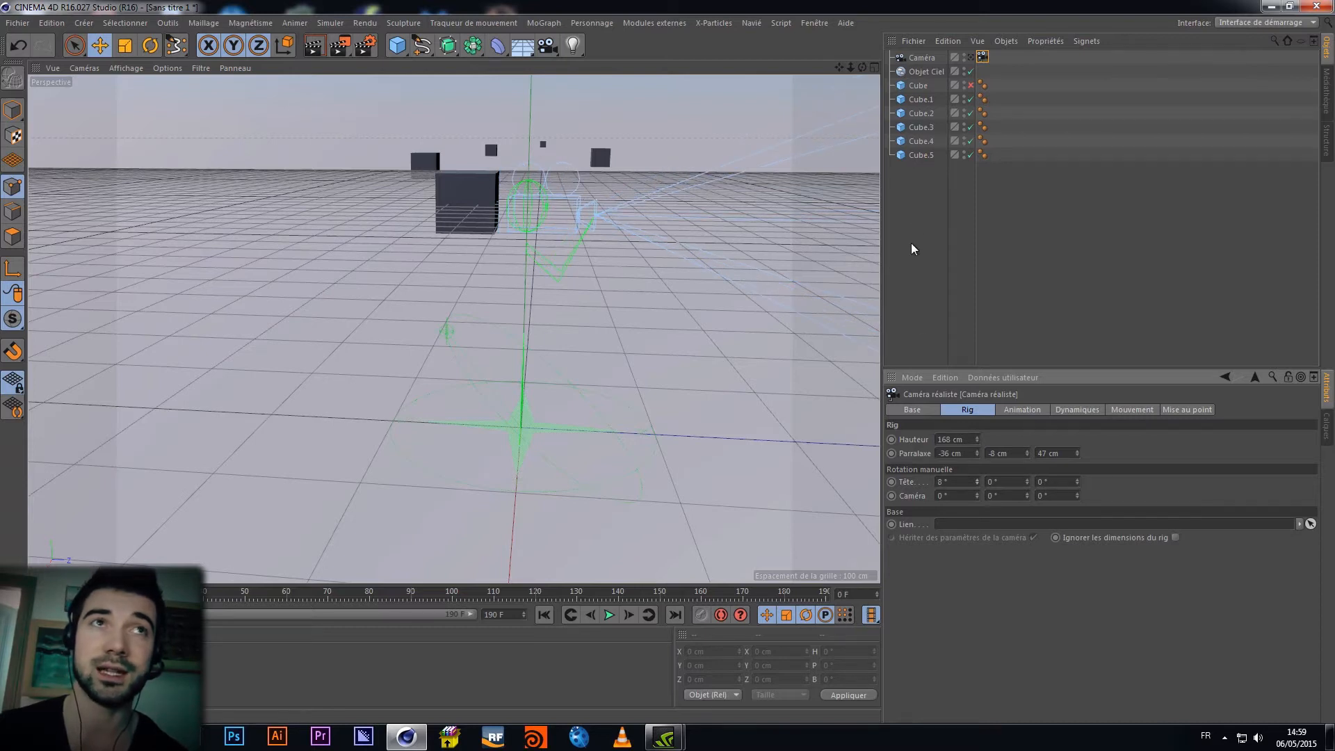
left_click(972, 60)
left_click(972, 60)
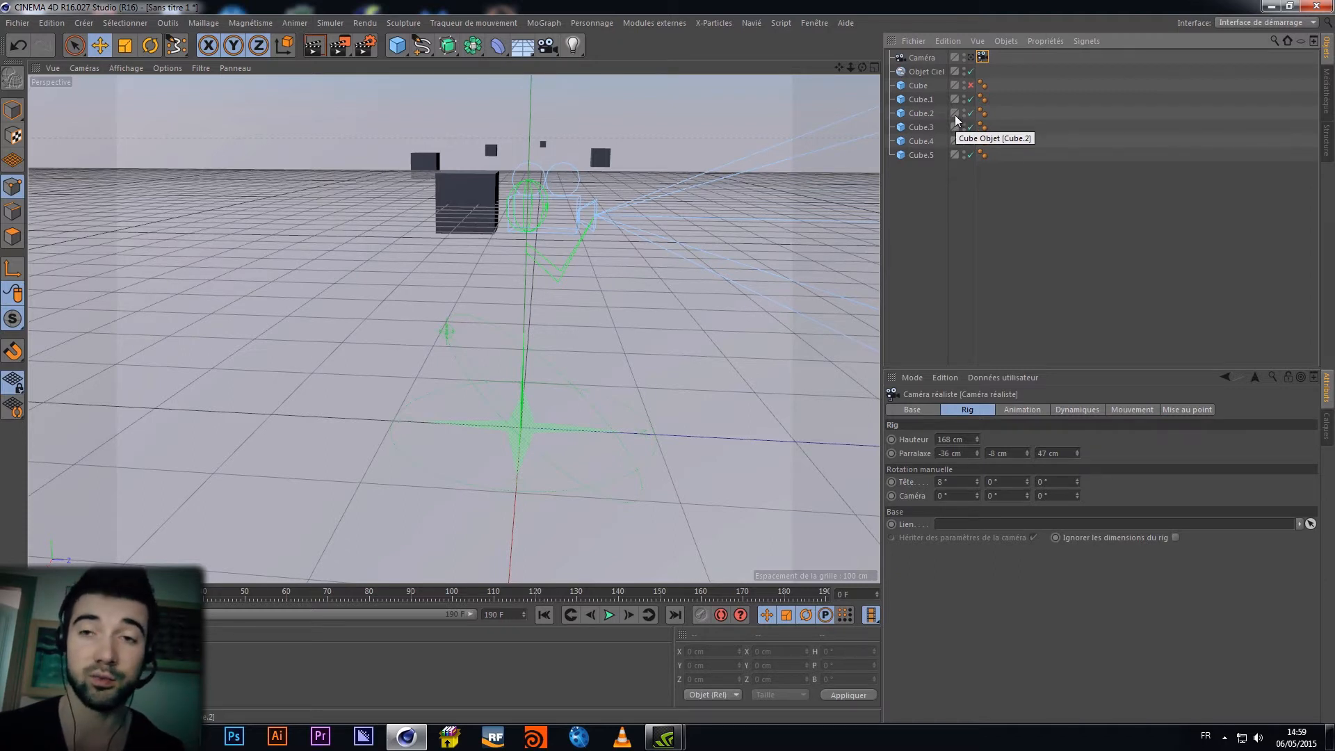
Try ignoring the rig dimensions, look through the tag's other settings, and turn that option off again
left_click(1175, 537)
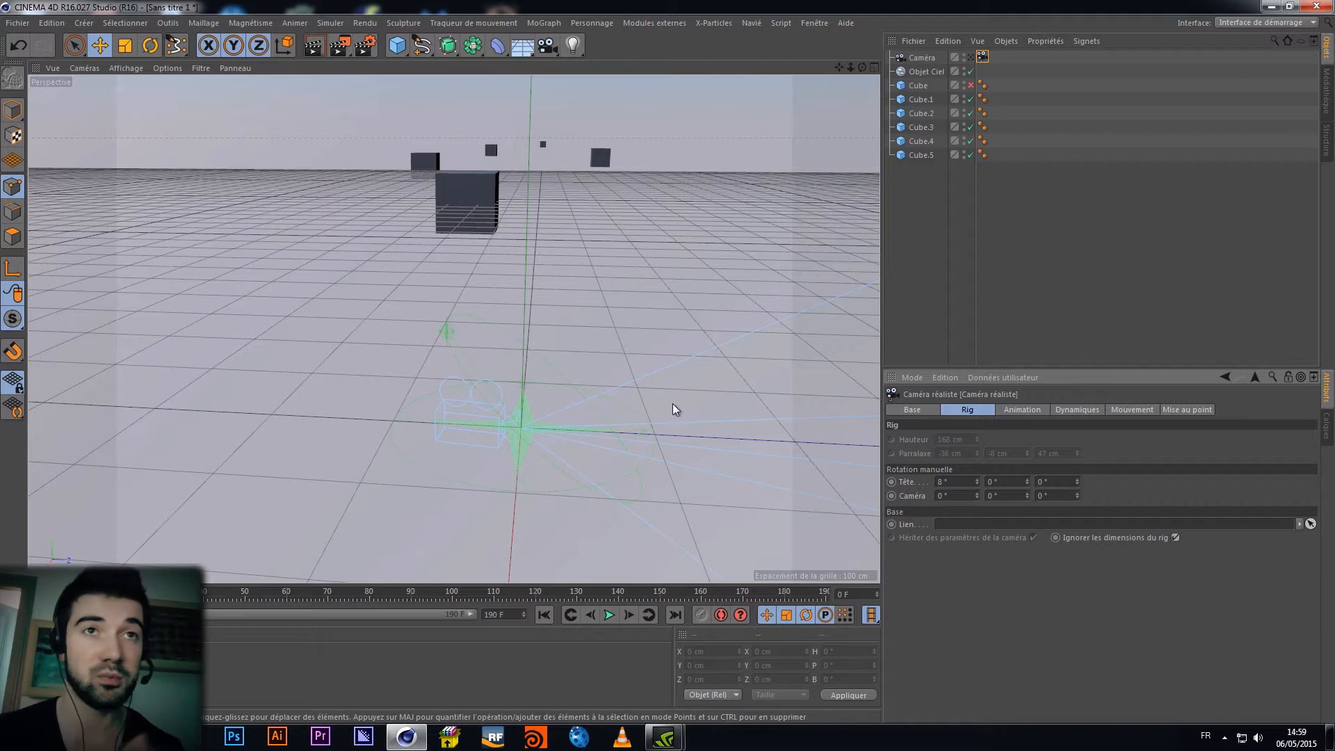
left_click(1020, 412)
left_click(1077, 410)
left_click(1131, 410)
left_click(1183, 411)
left_click(984, 410)
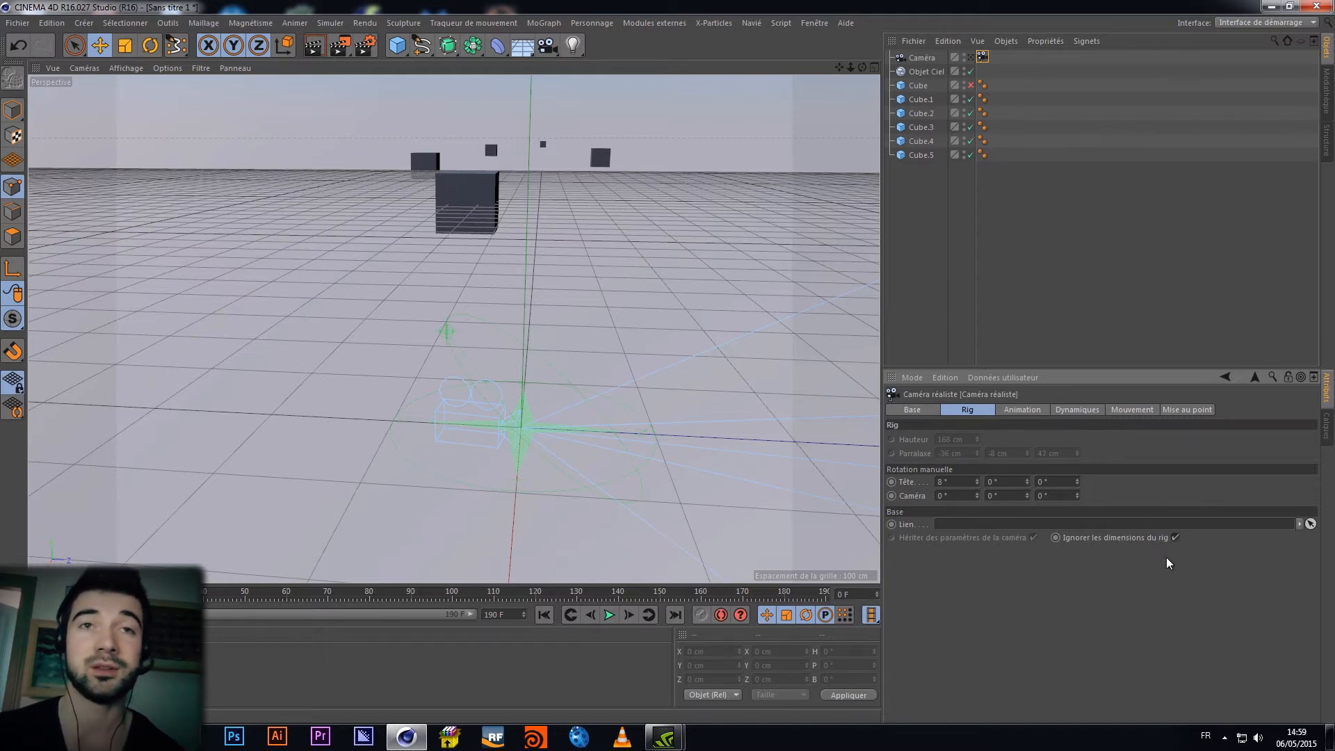
left_click(1175, 536)
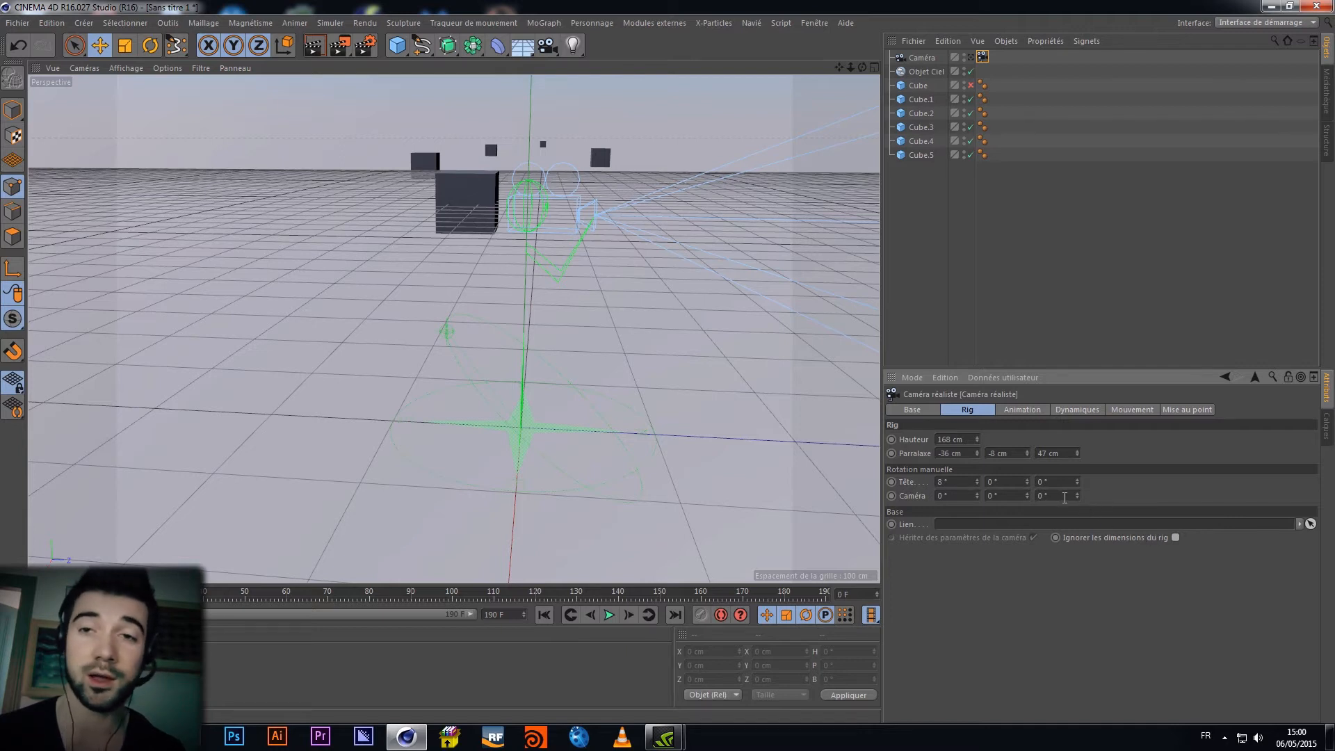
Examine the spline and target options in the Caméra réaliste tag's animation settings
left_click(1015, 409)
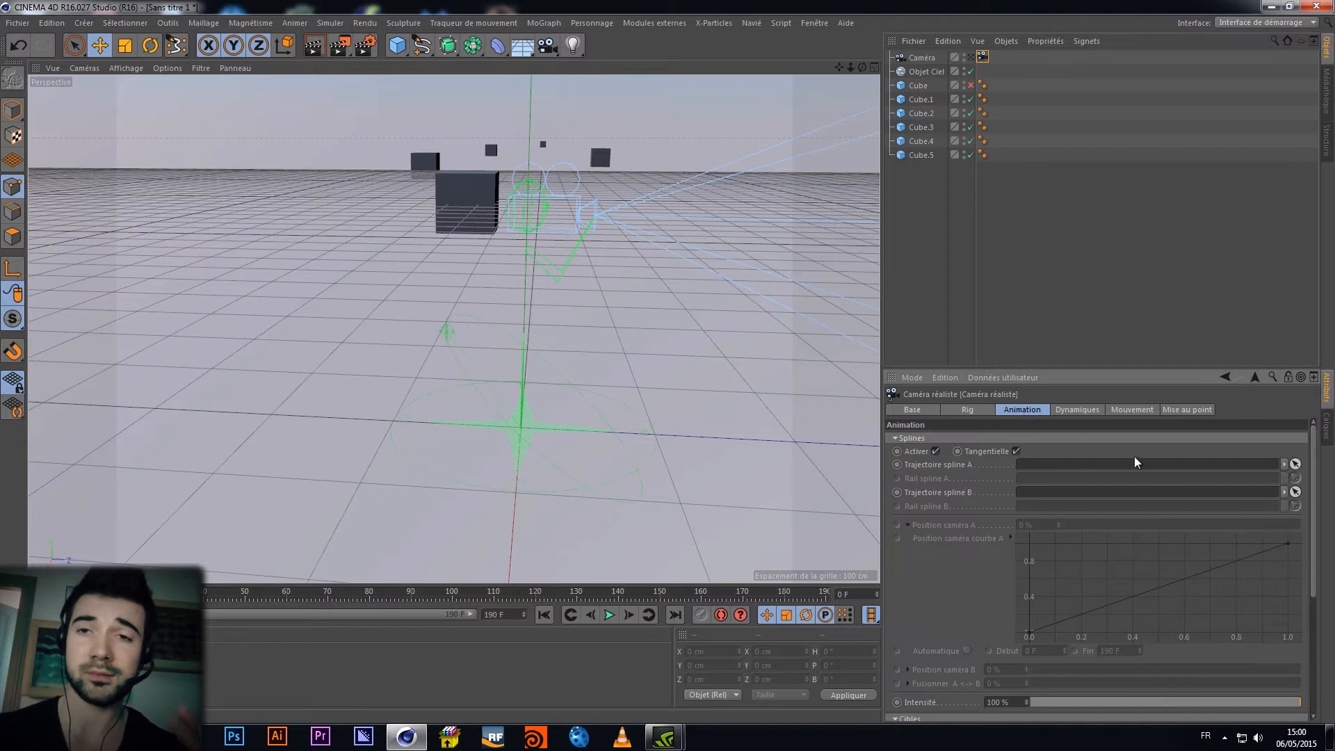
left_click_drag(1315, 488, 1323, 549)
scroll(1256, 558, "up", 3)
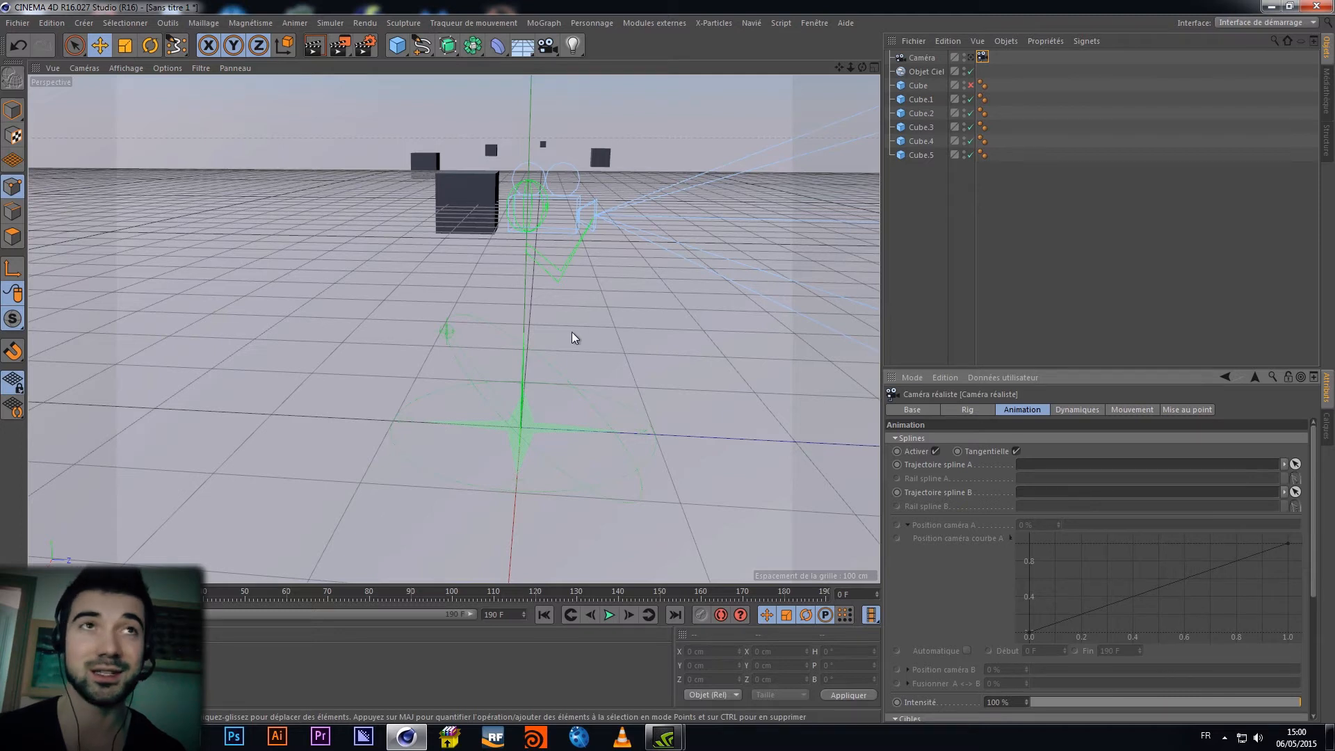
Draw a winding seven-point B-Spline in the top view, starting beside the camera and running past the cubes
middle_click(516, 271)
middle_click(631, 204)
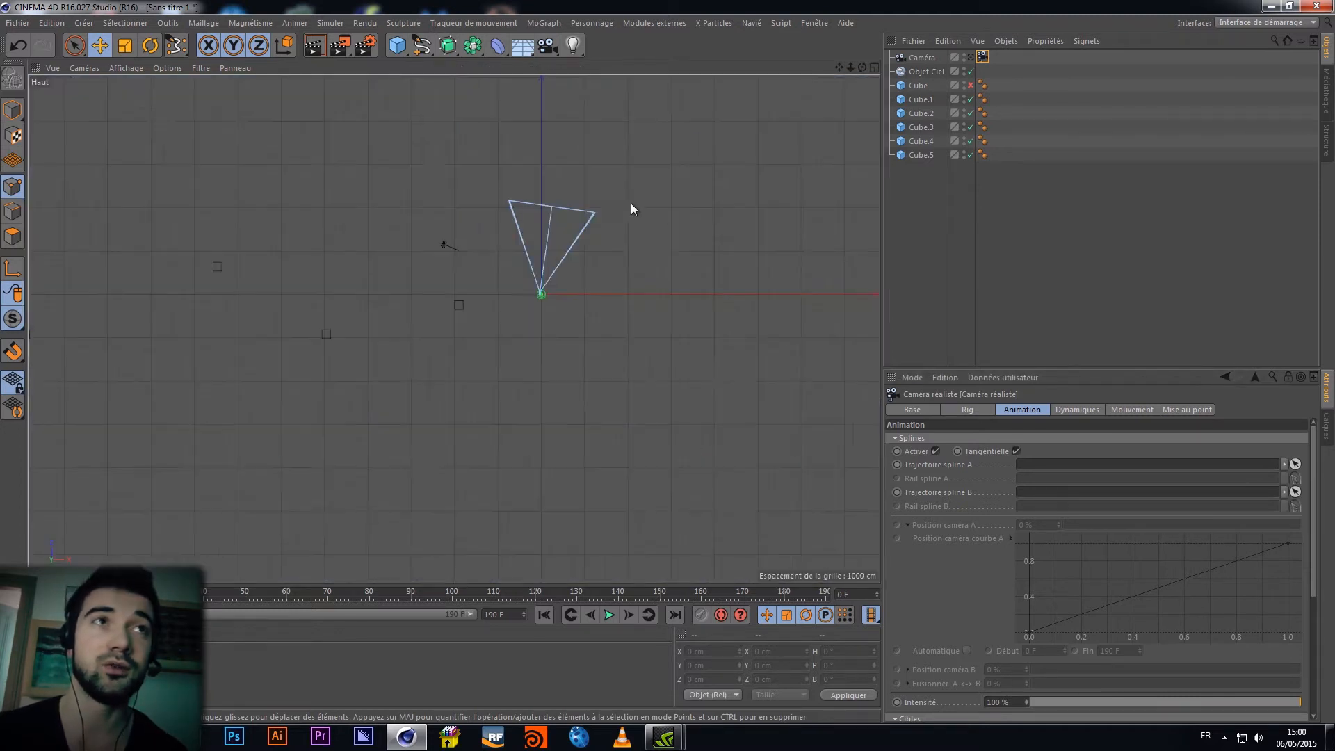
left_click(422, 45)
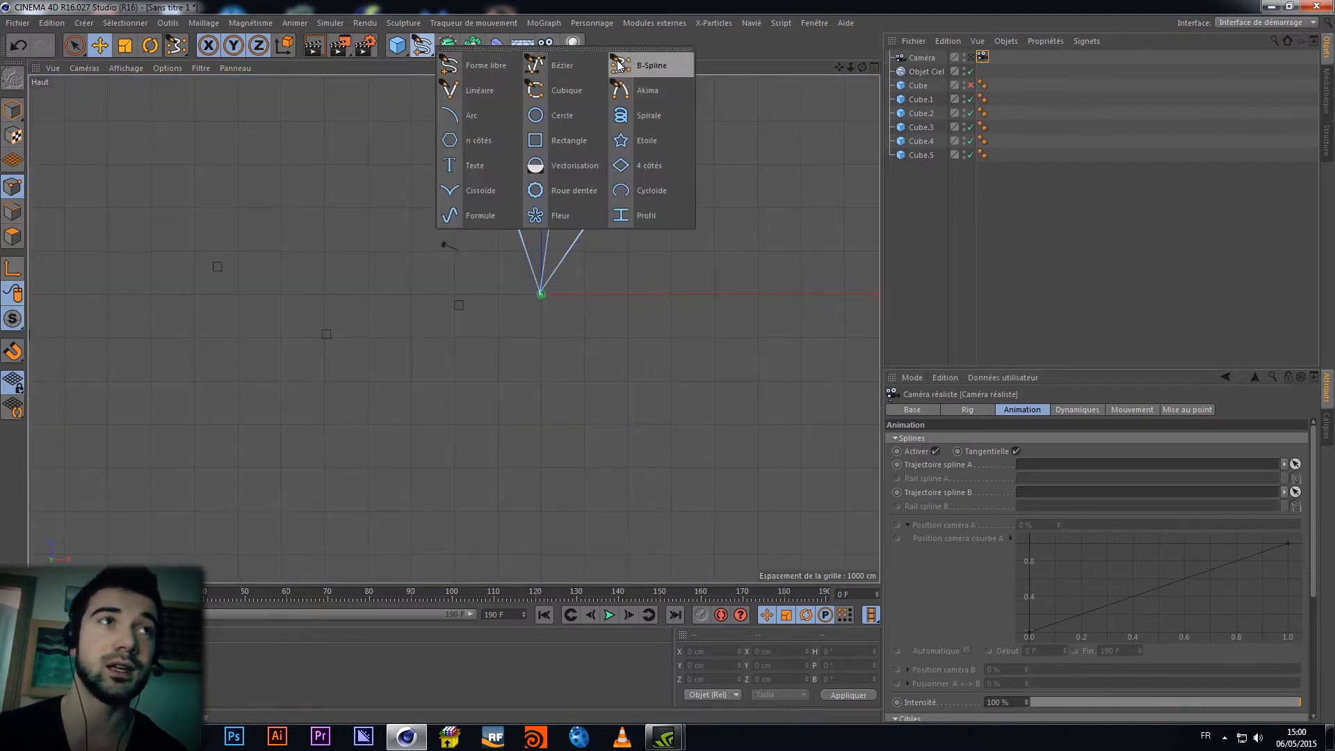
left_click(643, 59)
left_click(495, 282)
left_click(411, 330)
left_click(362, 373)
left_click(237, 326)
left_click(262, 263)
left_click(147, 212)
left_click(125, 349)
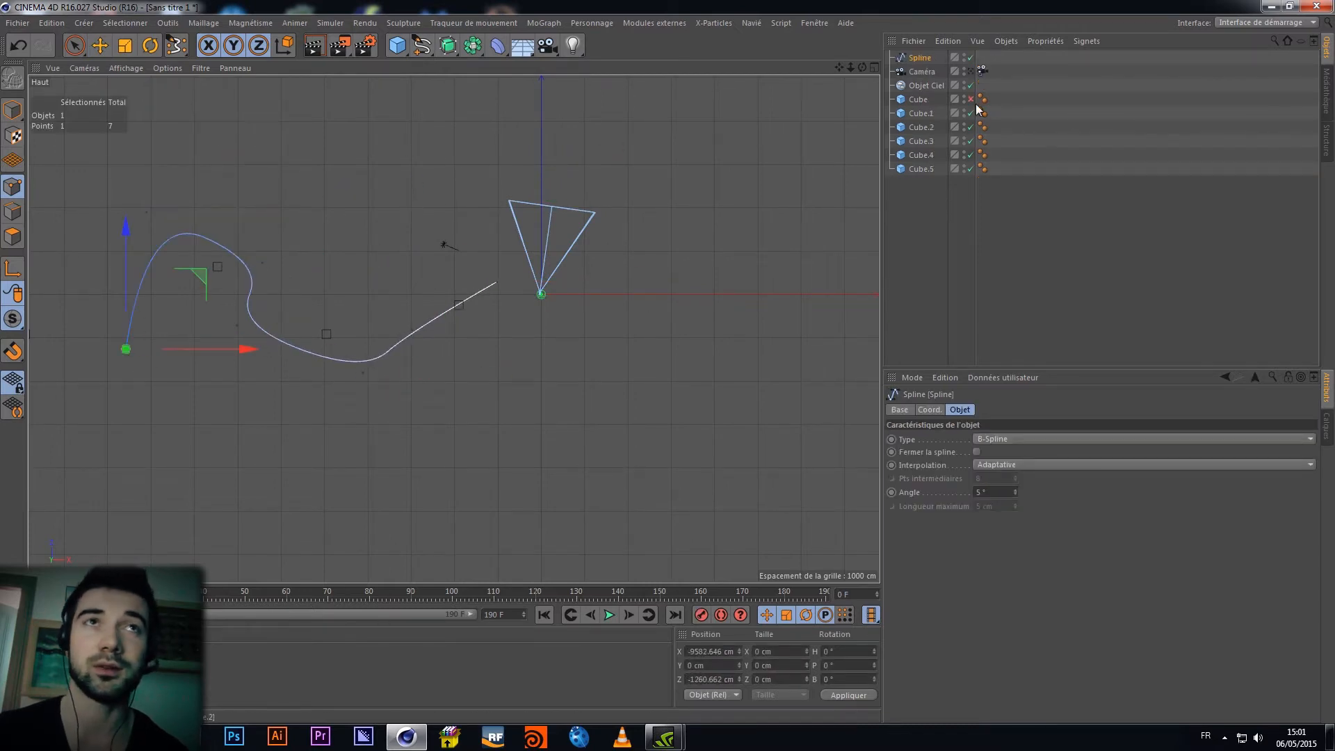
Assign the drawn spline as Trajectoire spline A of the camera's Caméra réaliste tag
left_click(981, 70)
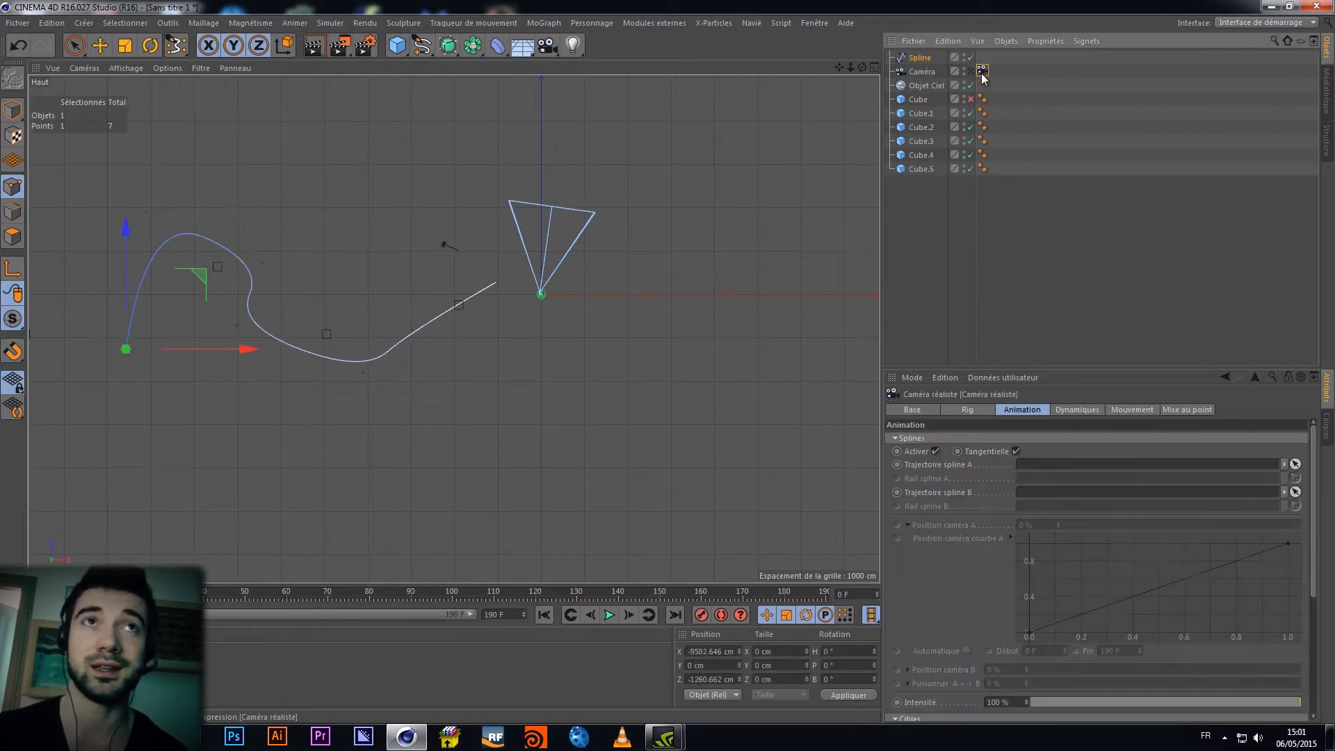
left_click(932, 72)
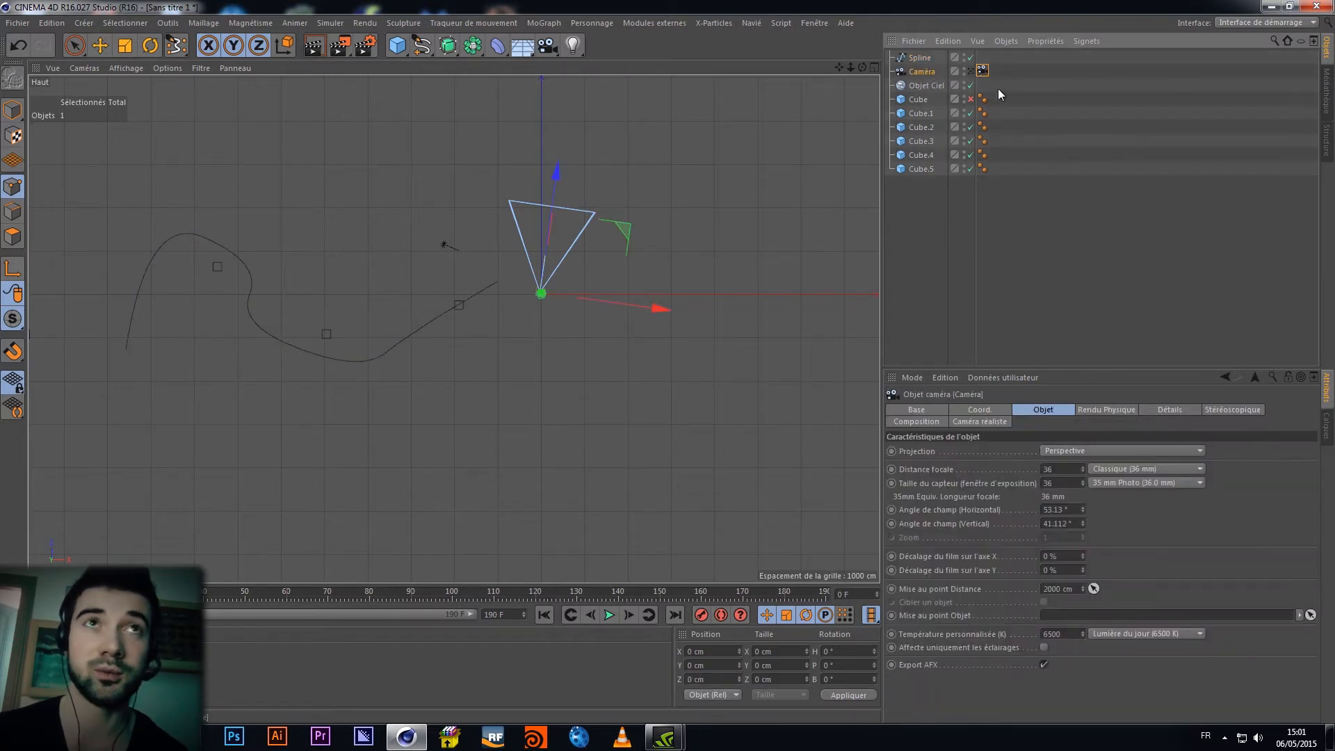
left_click(981, 72)
middle_click(561, 149)
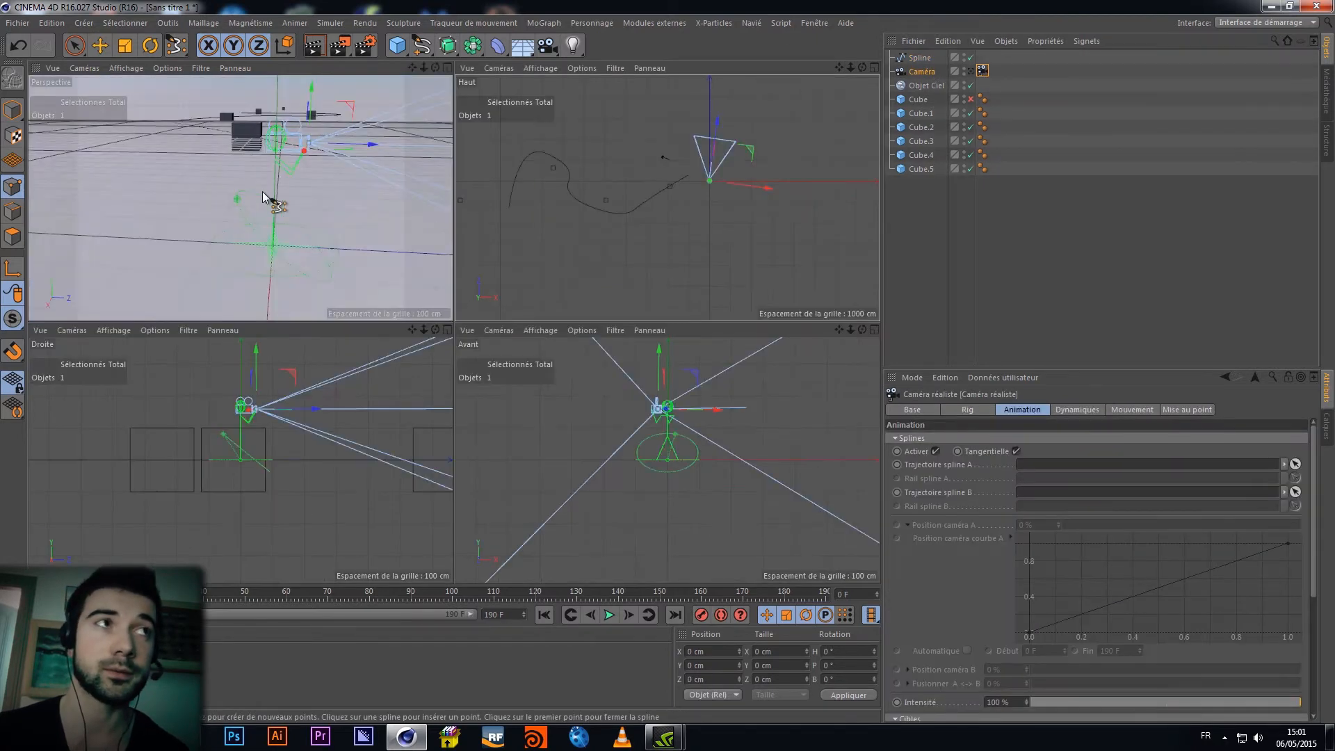
middle_click(271, 202)
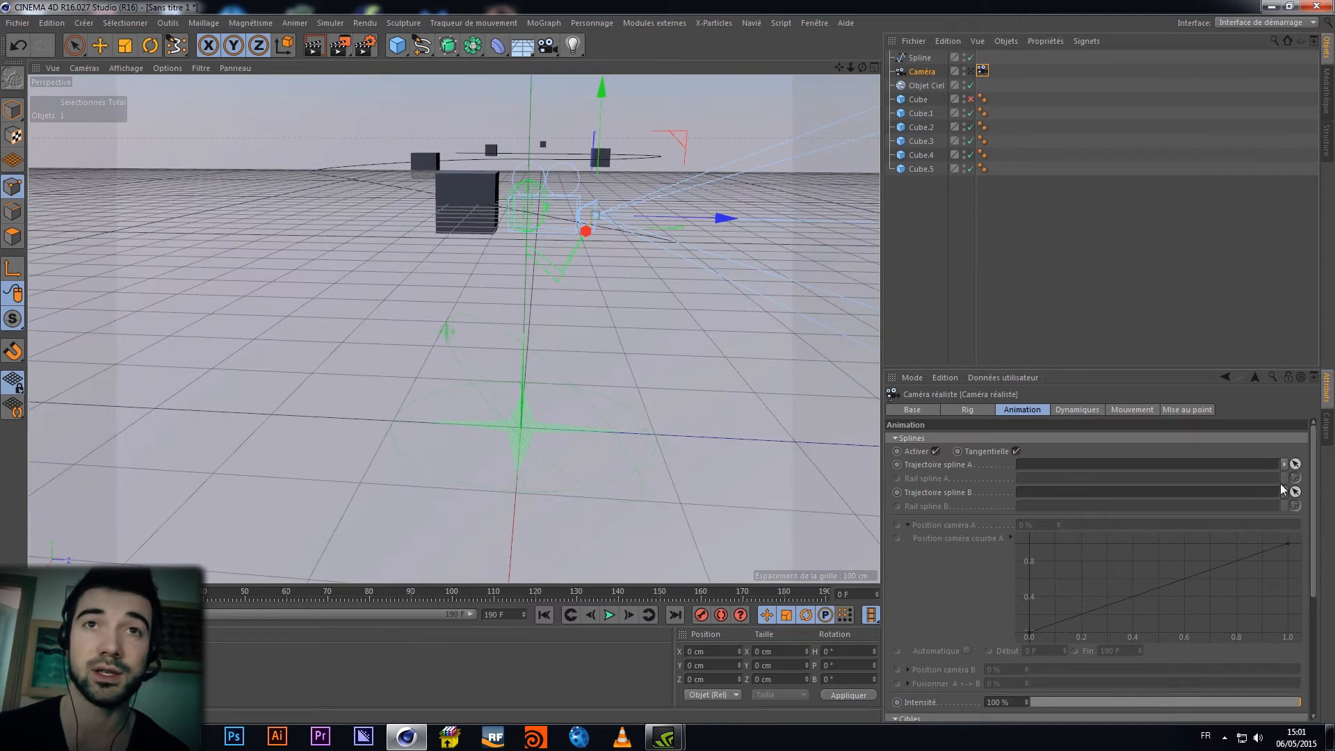
left_click(1294, 464)
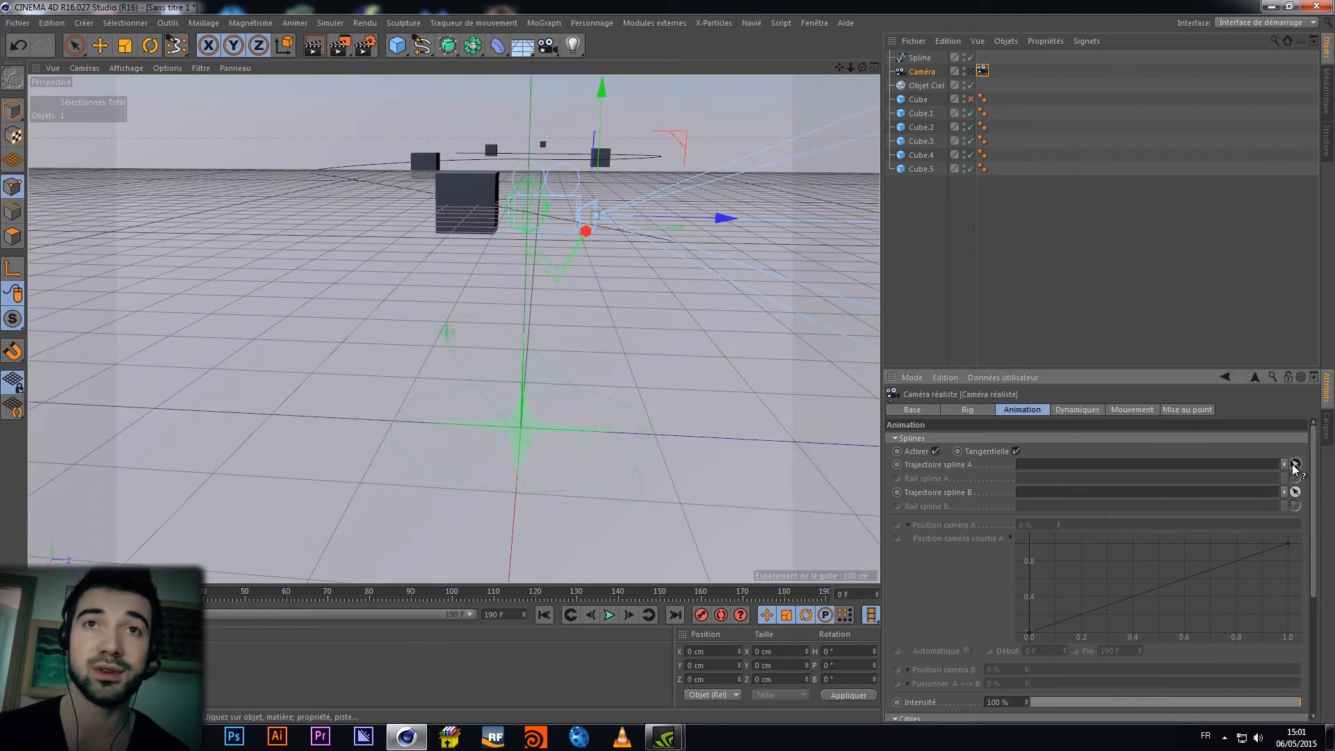
left_click(916, 60)
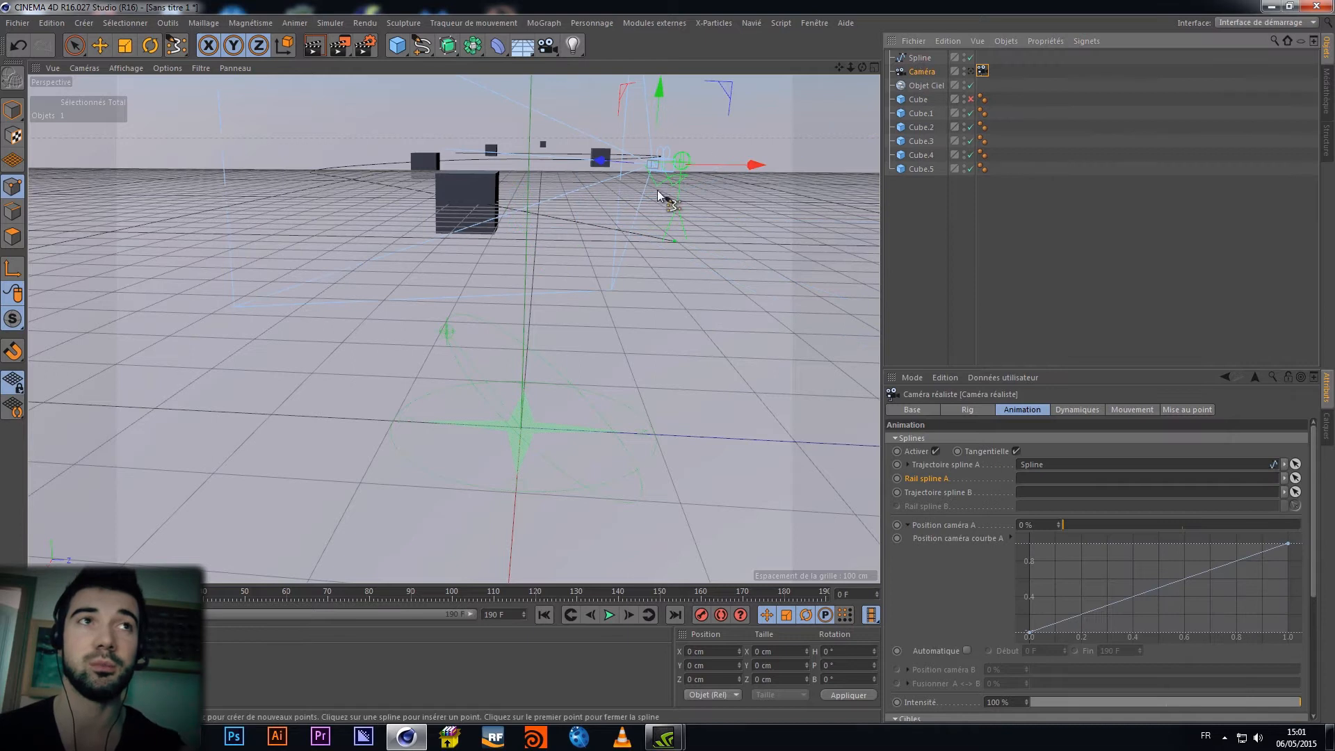
Set Position caméra A to 0 %, keyframe it at frame 0, and collapse its curve graph
left_click_drag(1066, 524, 987, 523)
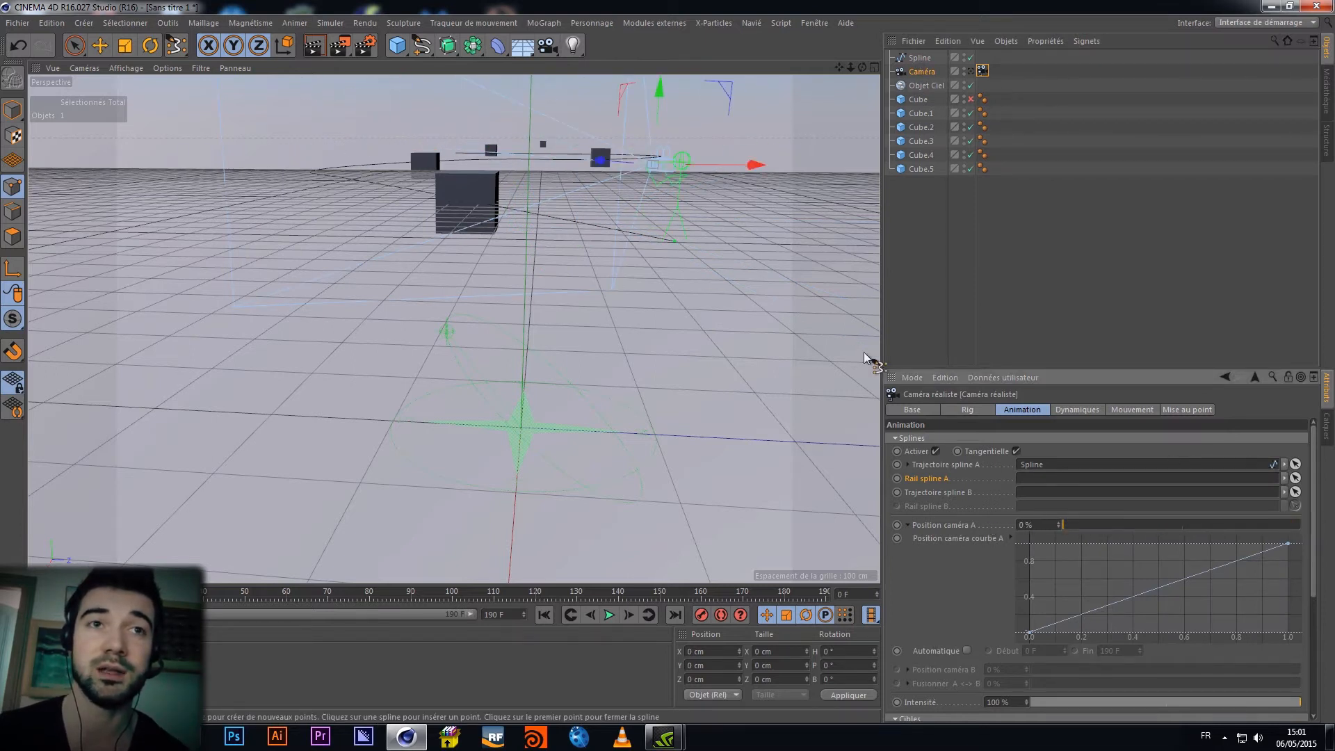
left_click(907, 525)
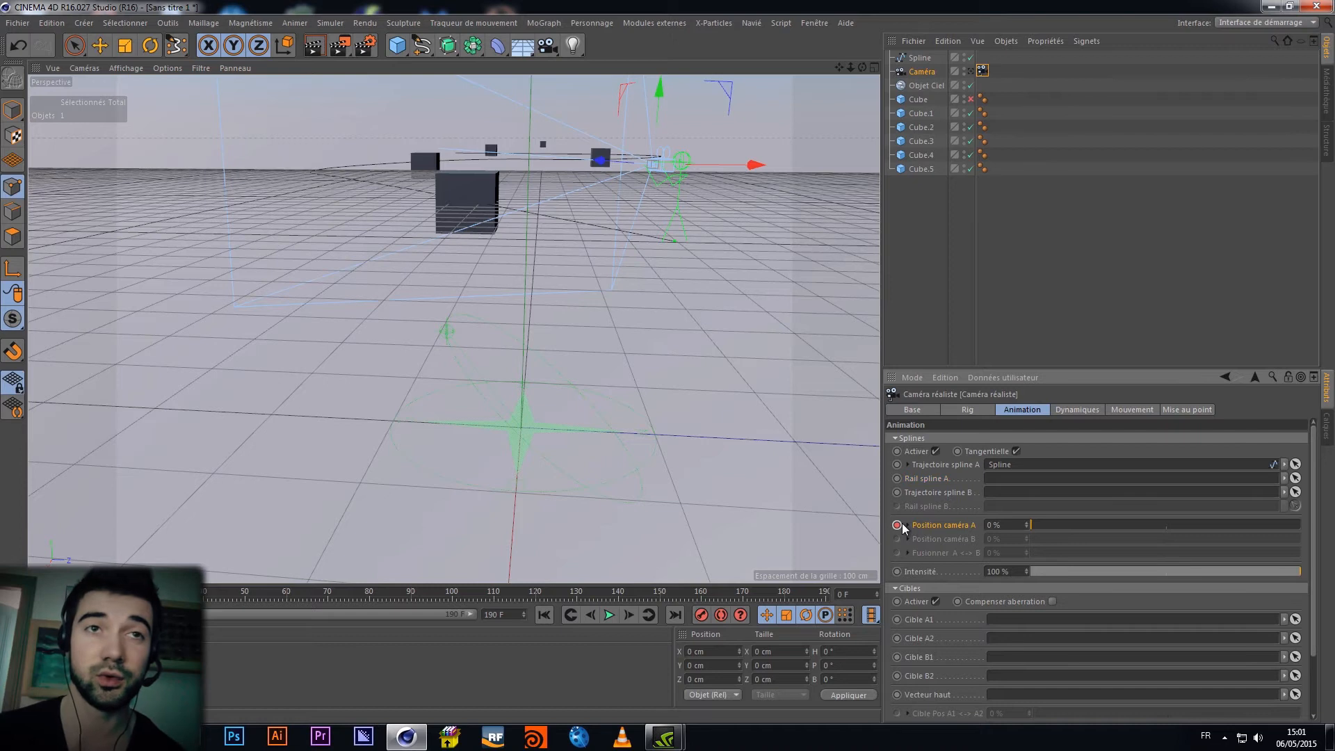
Expand the Position caméra A curve and try its Automatique option, leaving it switched off
left_click(906, 524)
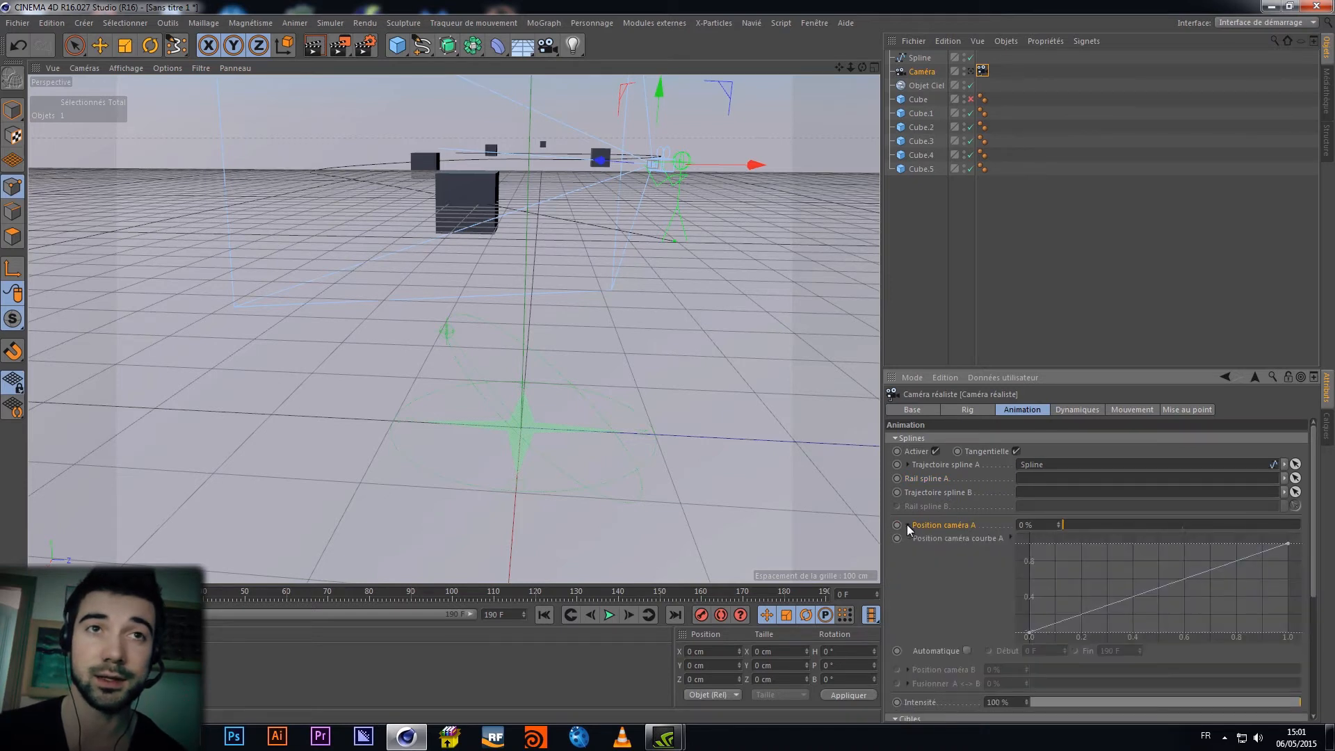
left_click(966, 650)
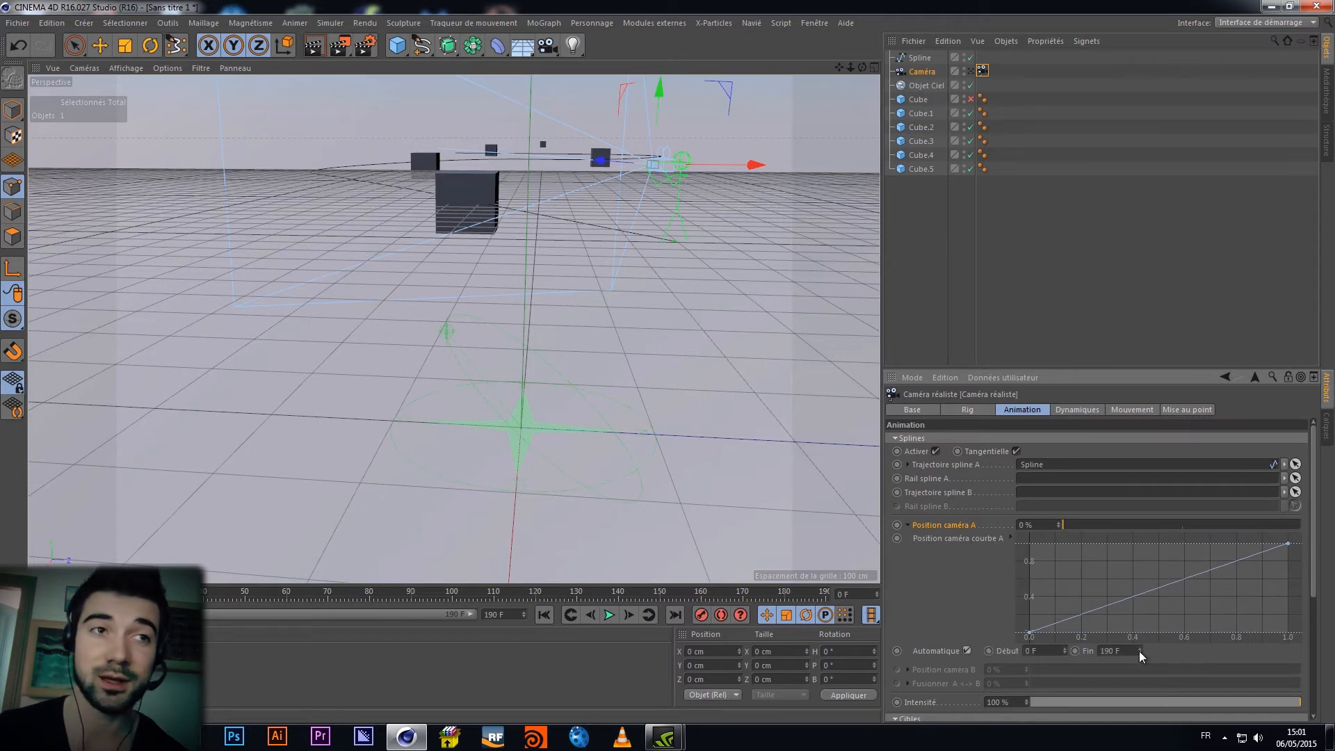
left_click(967, 650)
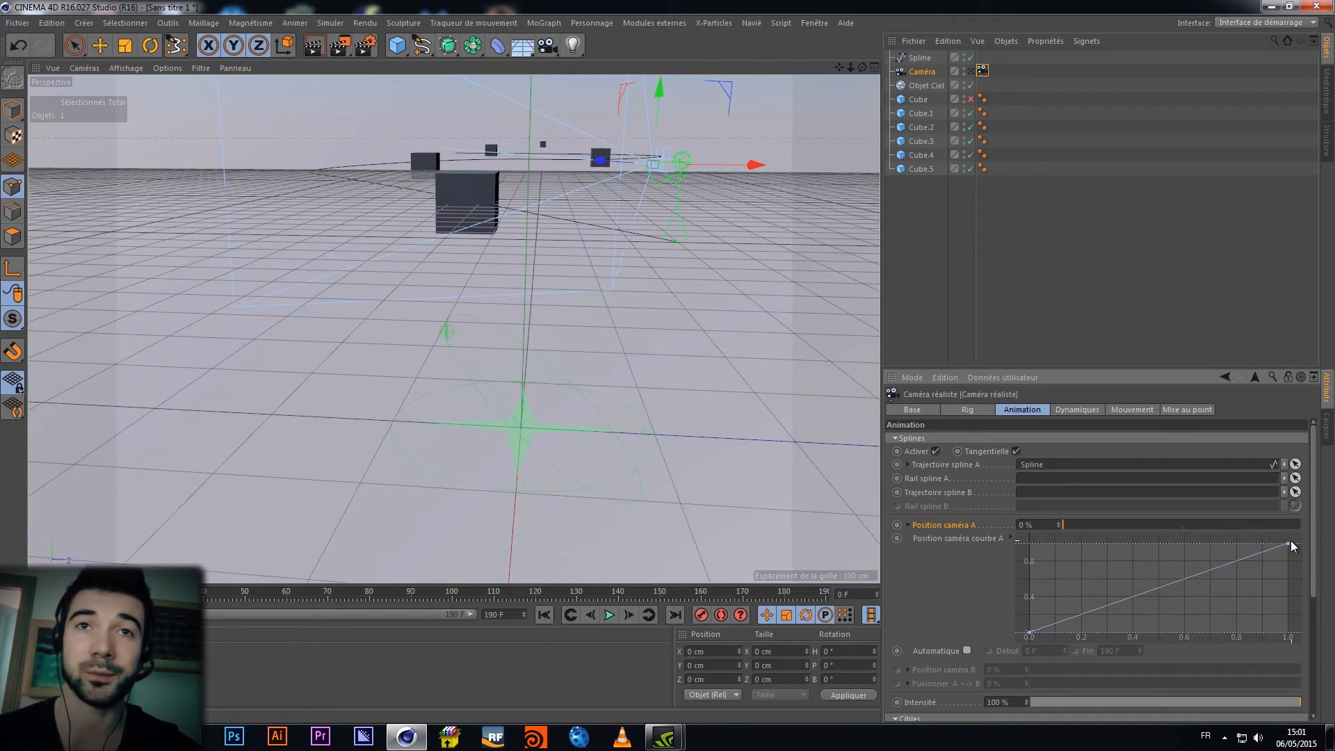
Flatten the start of the Position caméra A curve into a gradual ease-in, test the camera's position, and collapse the curve
left_click(1029, 632)
left_click(1062, 622)
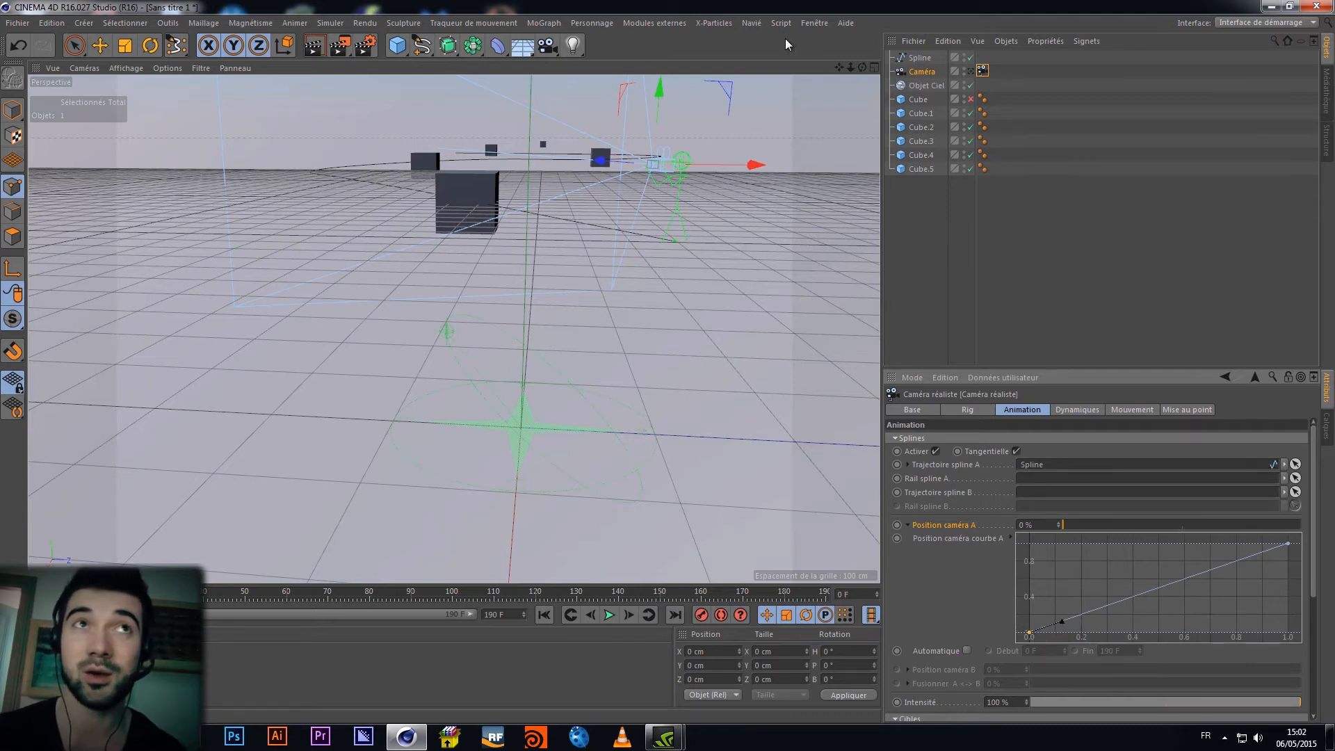
left_click(806, 25)
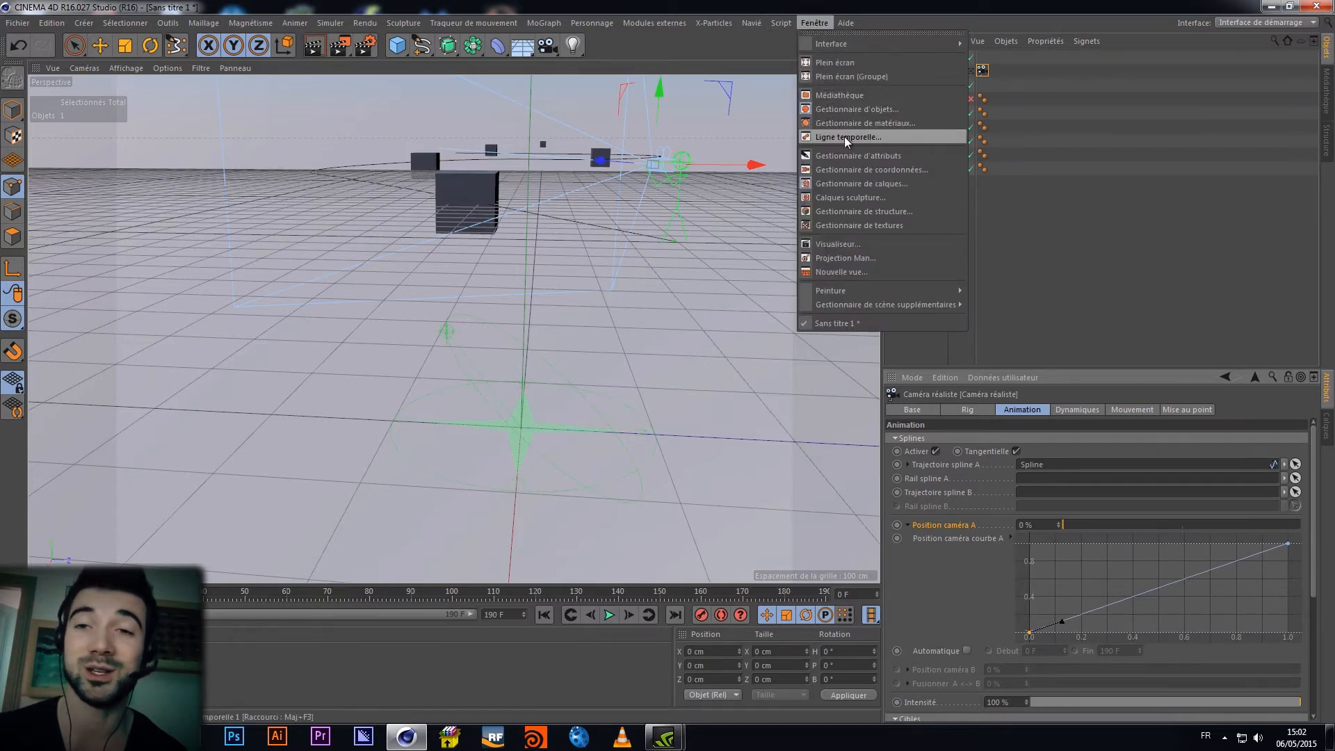
left_click(991, 578)
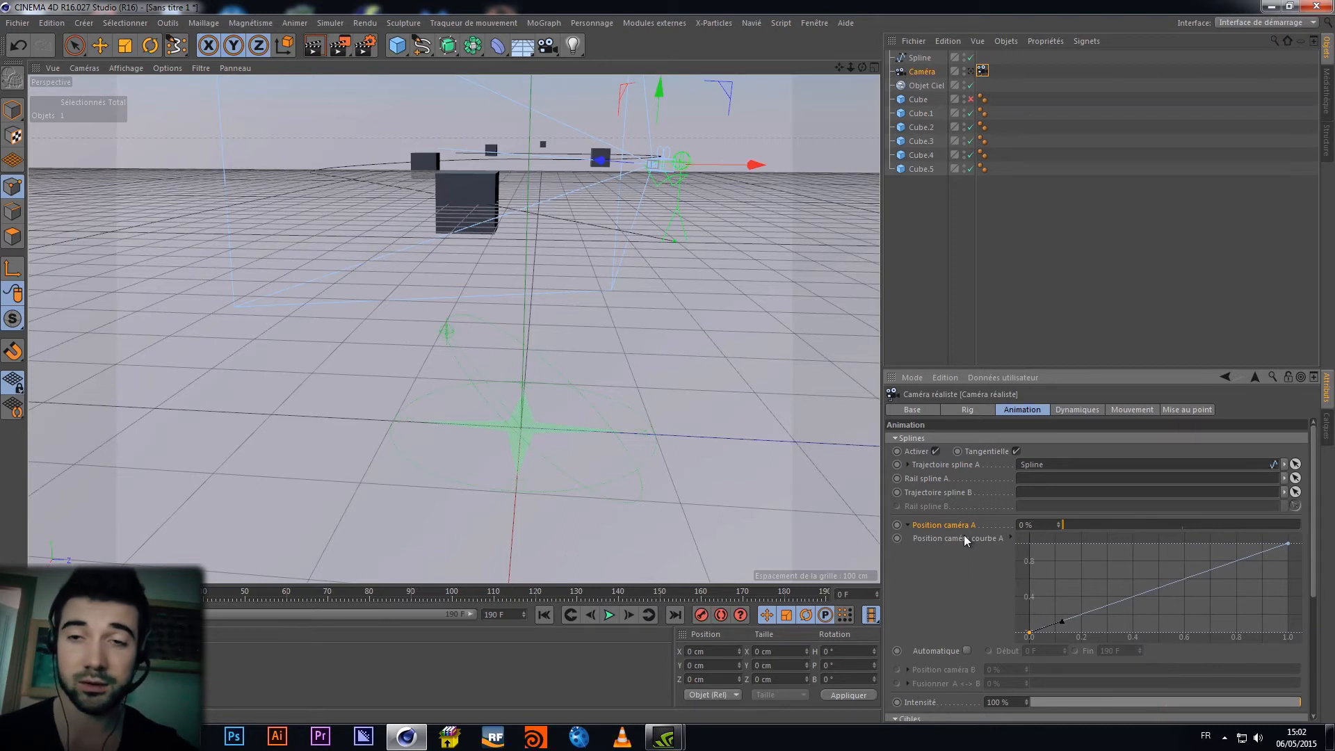
left_click_drag(1062, 620, 1119, 628)
left_click_drag(1063, 525, 979, 529)
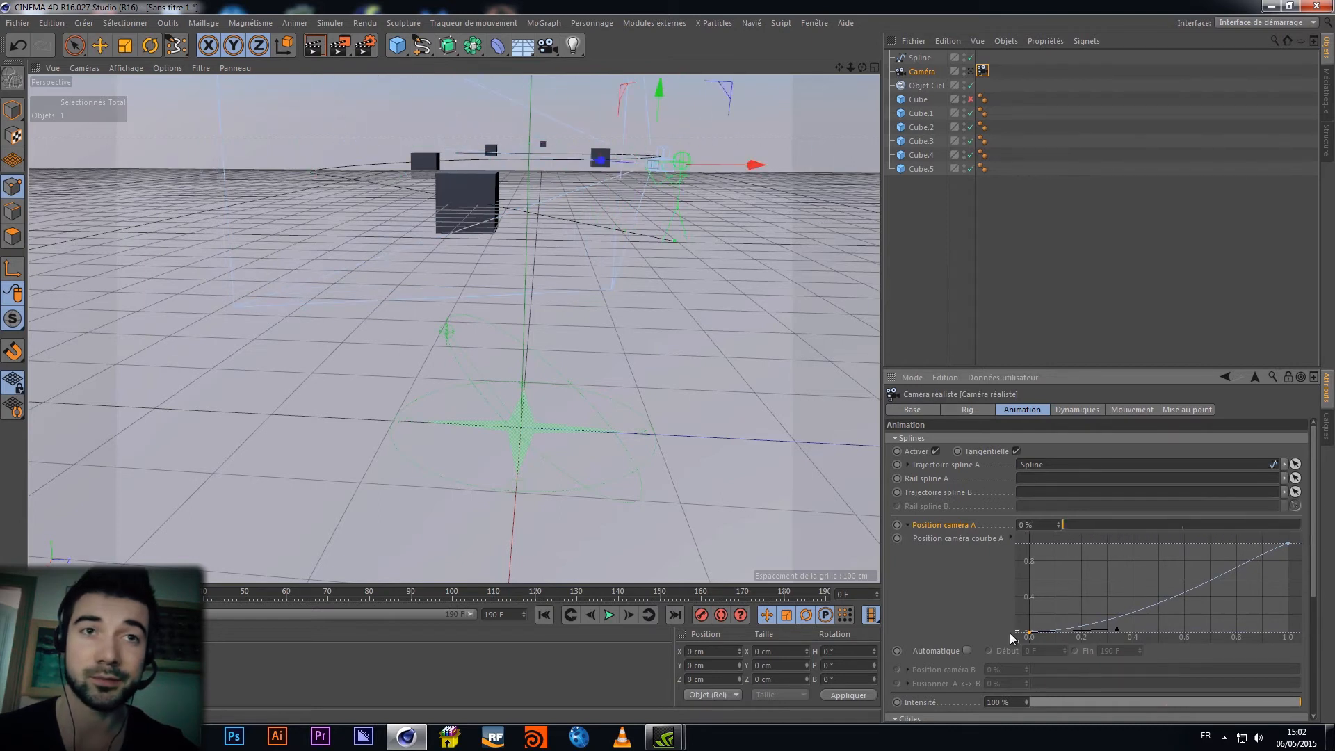
left_click(966, 651)
left_click(966, 651)
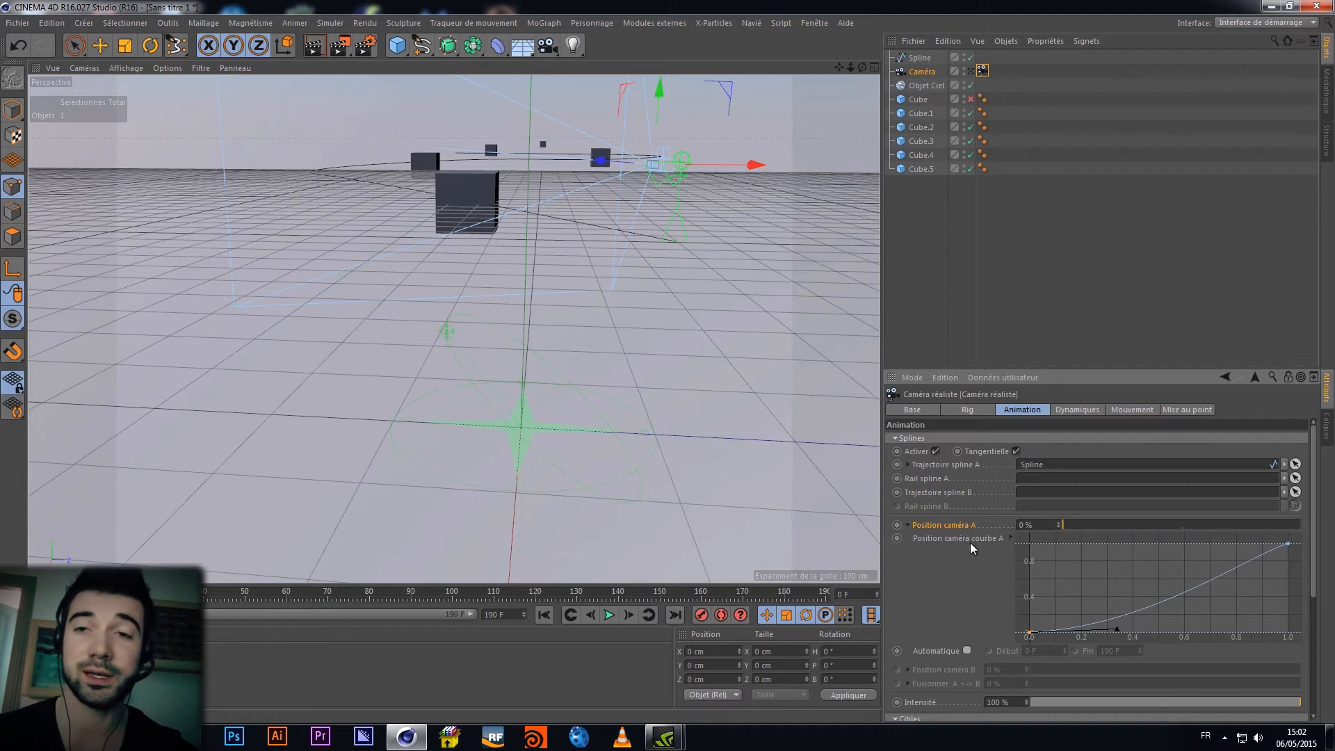
left_click(907, 525)
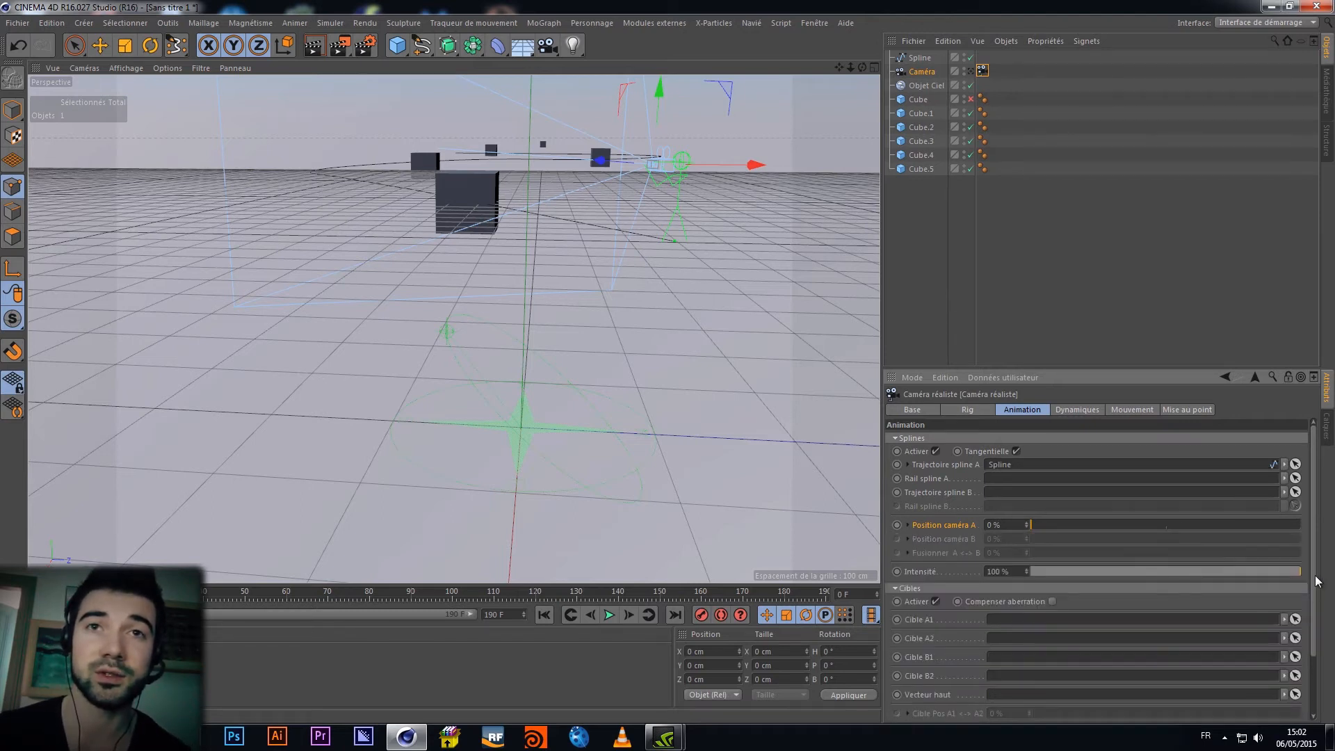
Add a Neutre object and assign it as Cible A1 in the camera's Caméra réaliste tag
scroll(1311, 612, "down", 2)
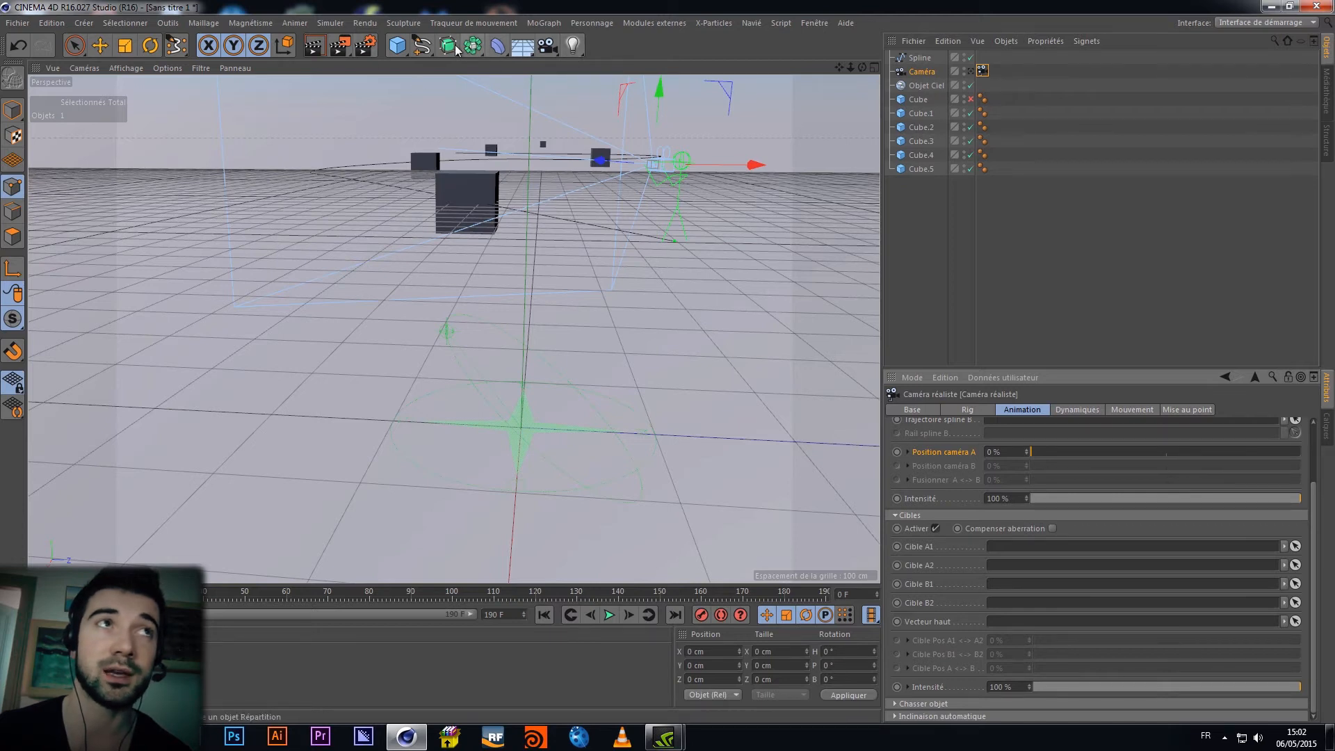
left_click(404, 46)
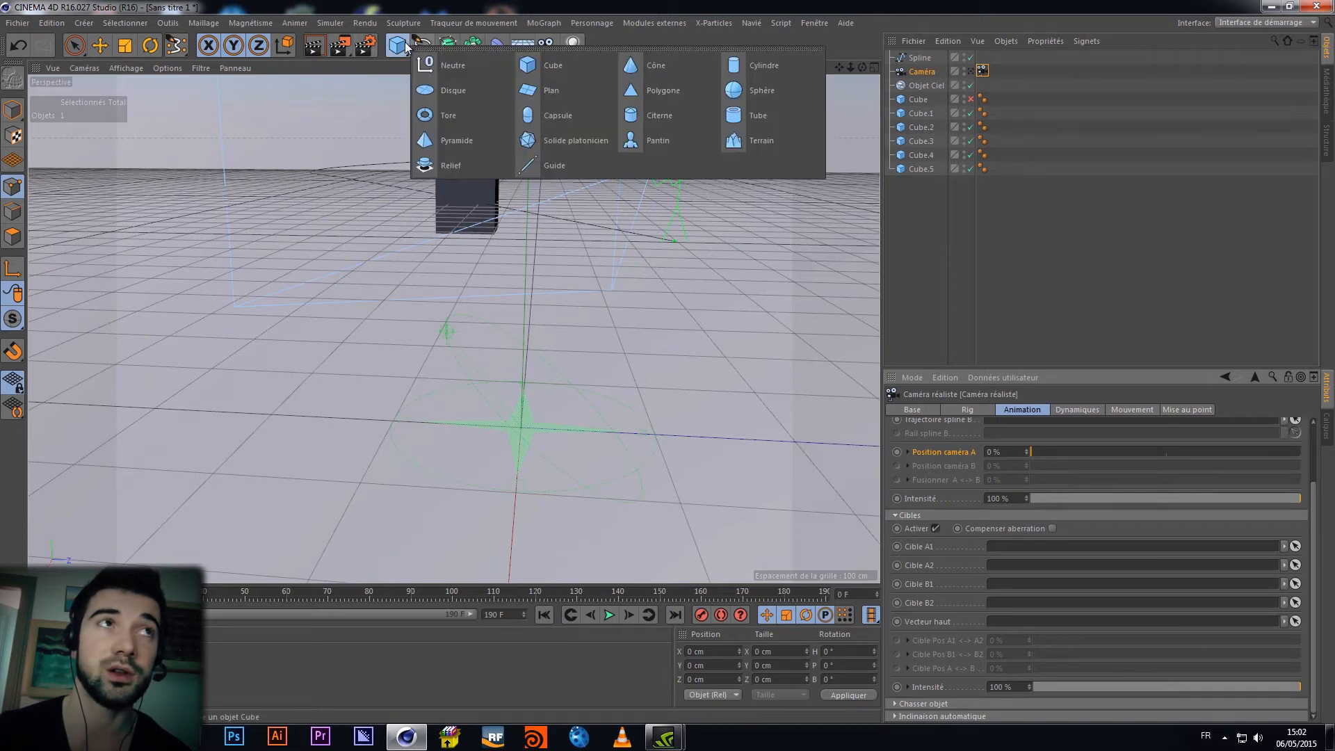
left_click(448, 65)
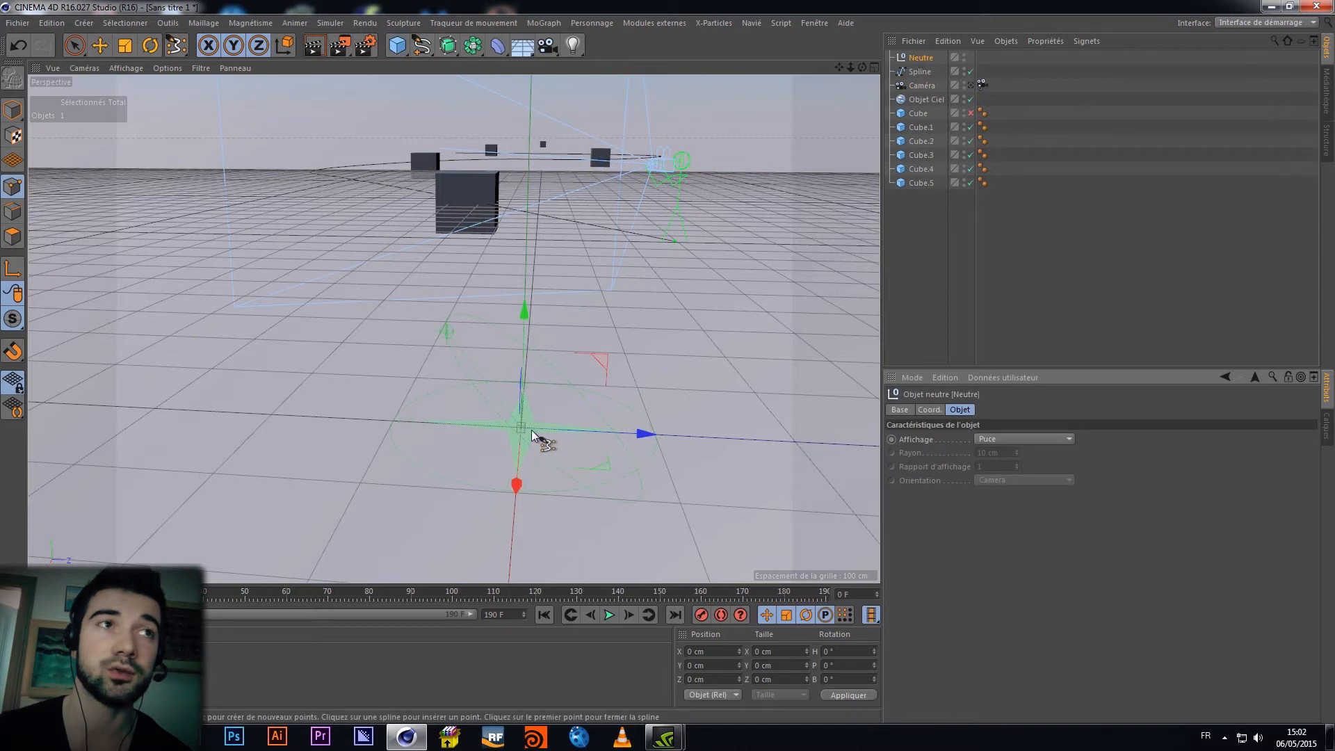
left_click(982, 86)
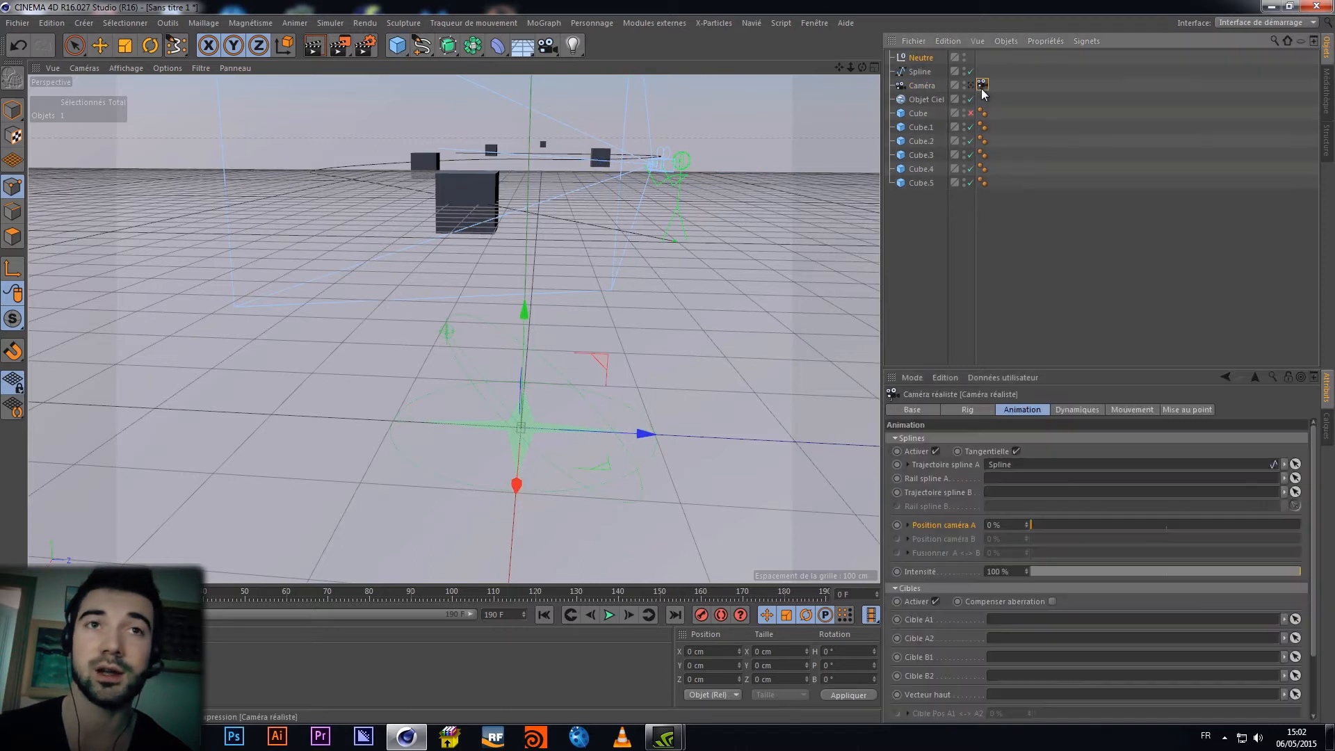
left_click(1295, 619)
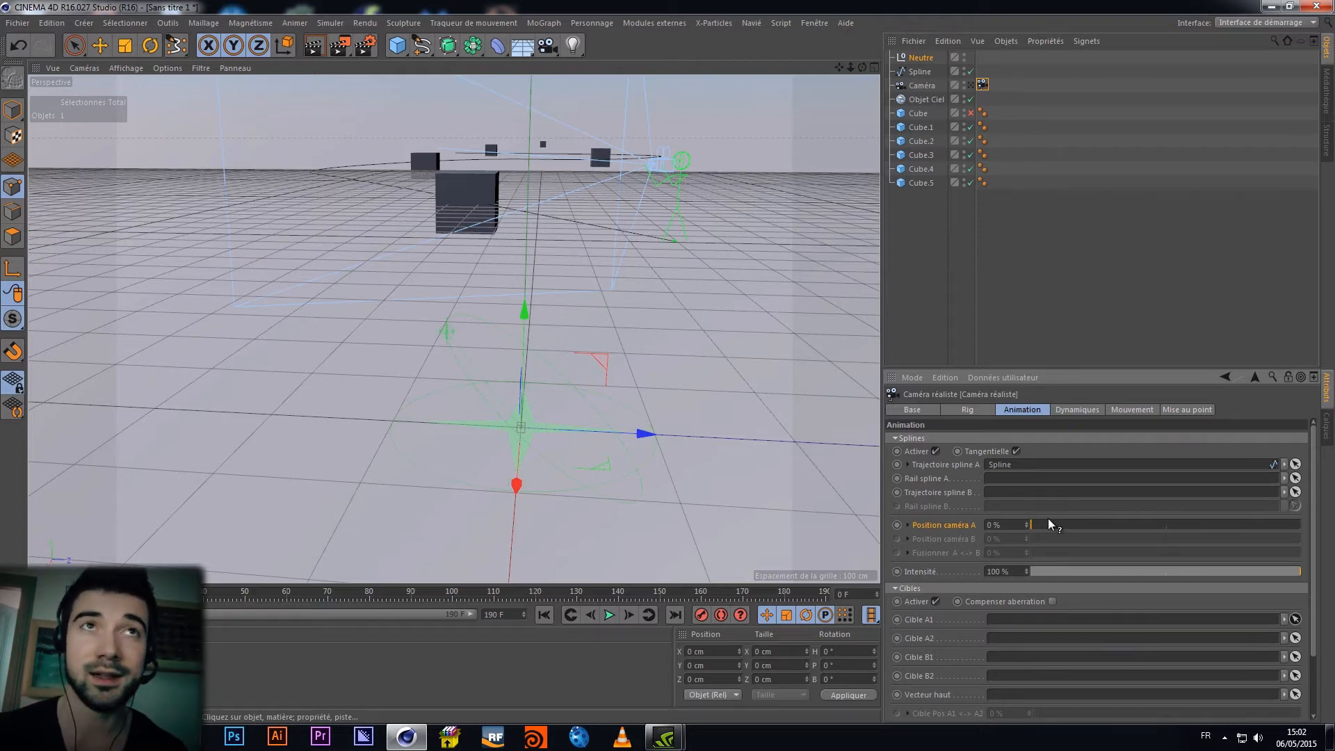
left_click(921, 58)
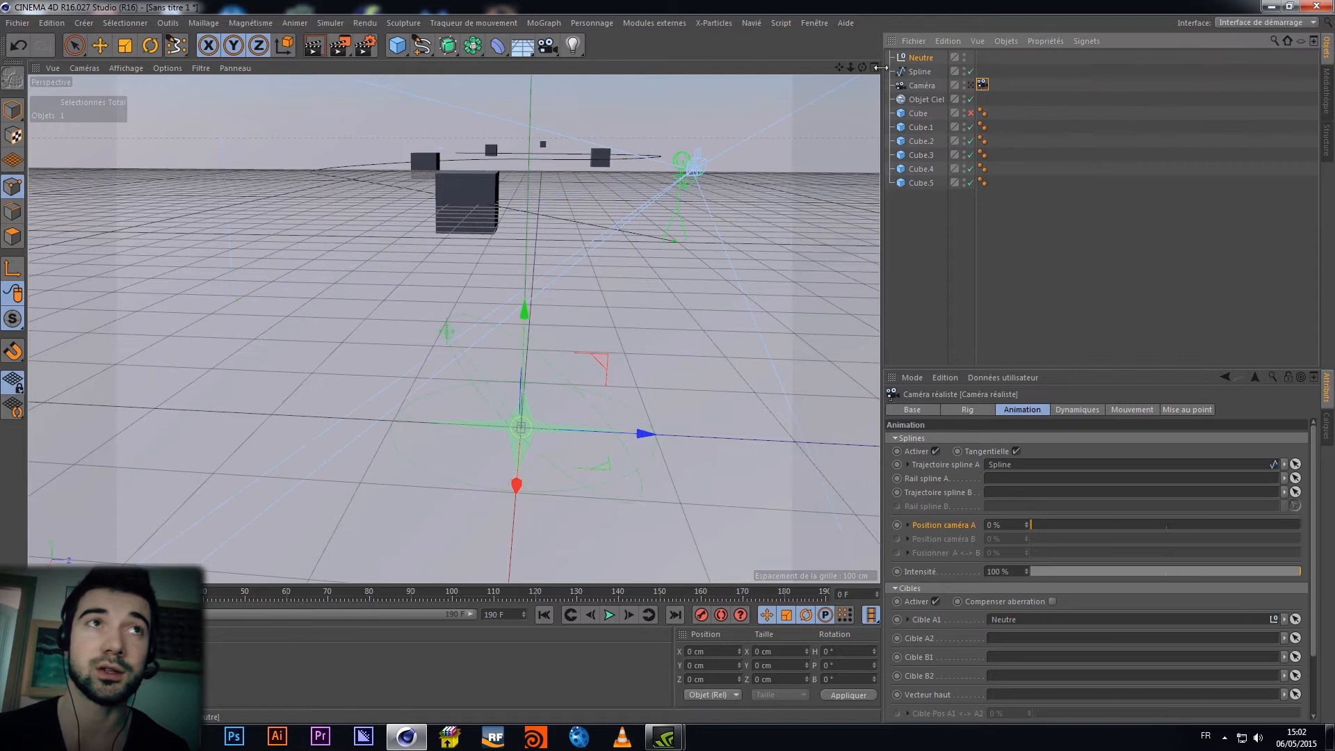
Test the target tracking by varying Position caméra A and the Cibles Intensité, returning them to 0 % and 100 %
left_click_drag(1032, 529, 962, 521)
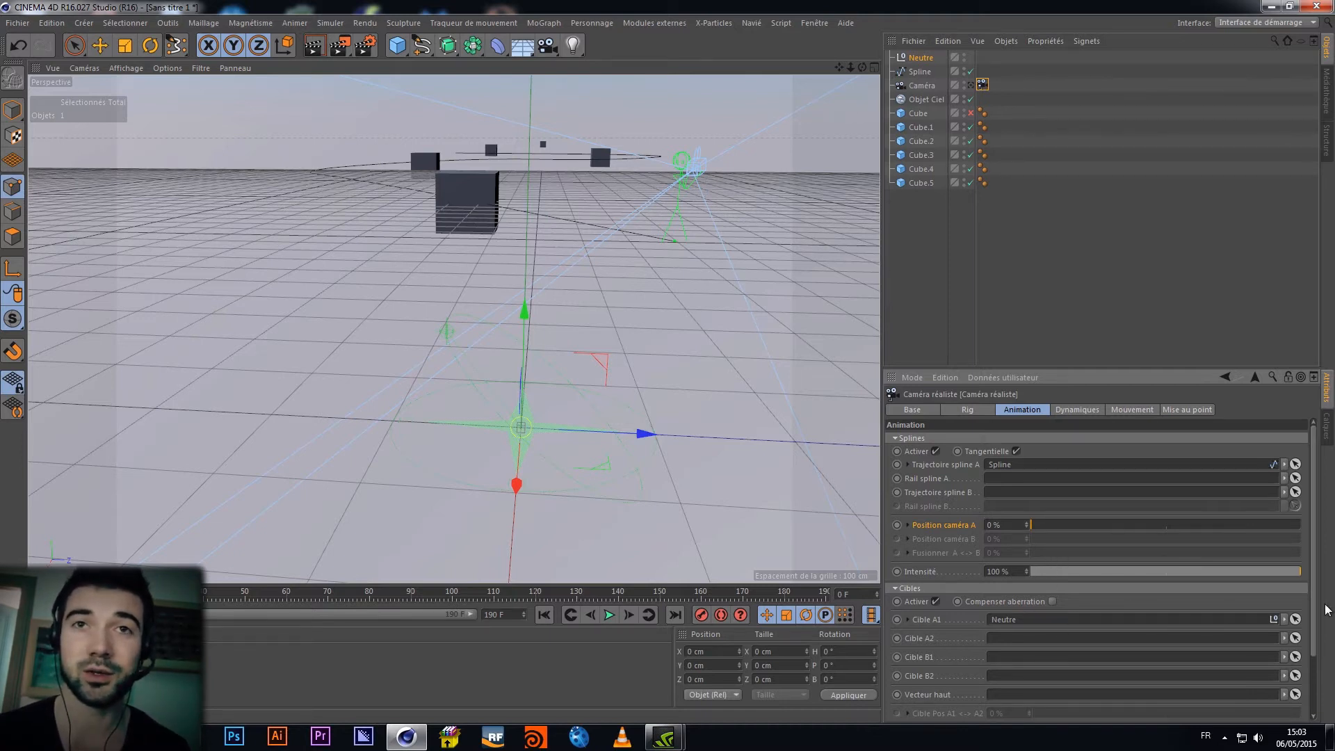
scroll(1313, 570, "down", 3)
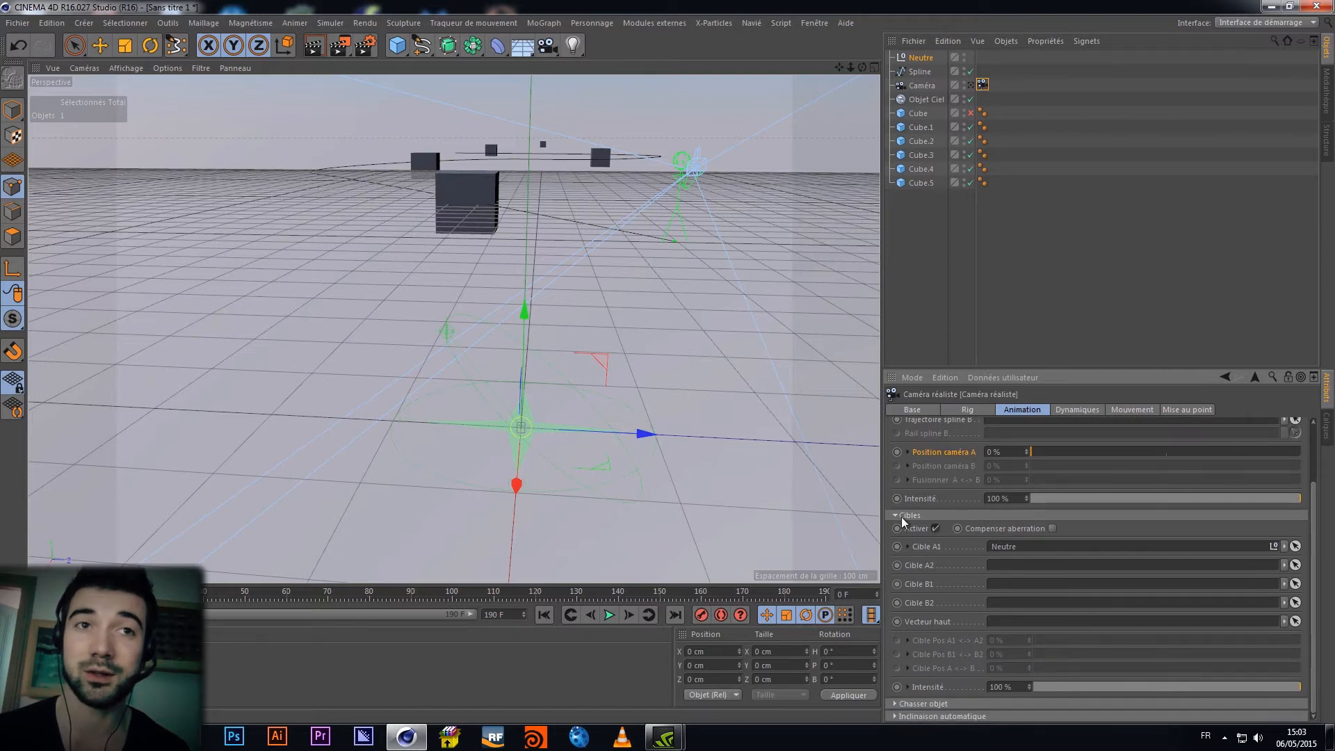
left_click_drag(1232, 689, 1227, 650)
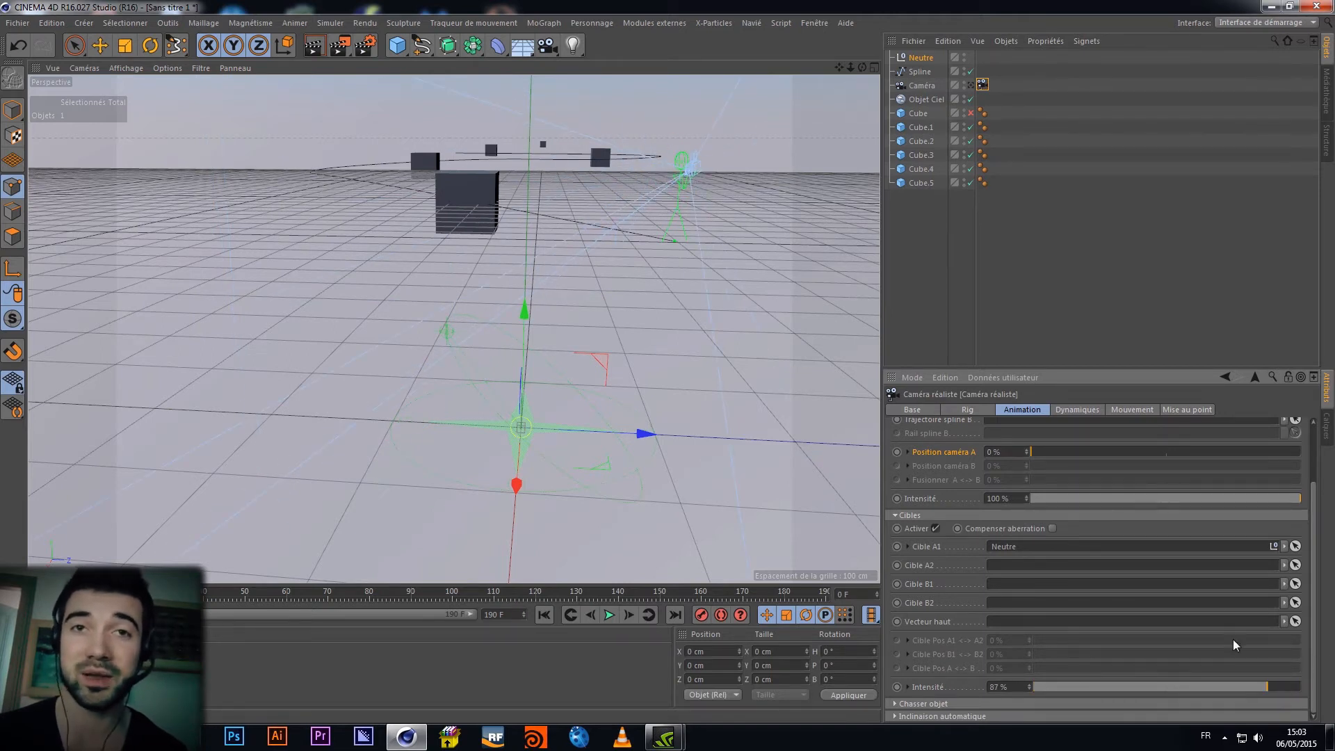
left_click_drag(1266, 686, 1287, 699)
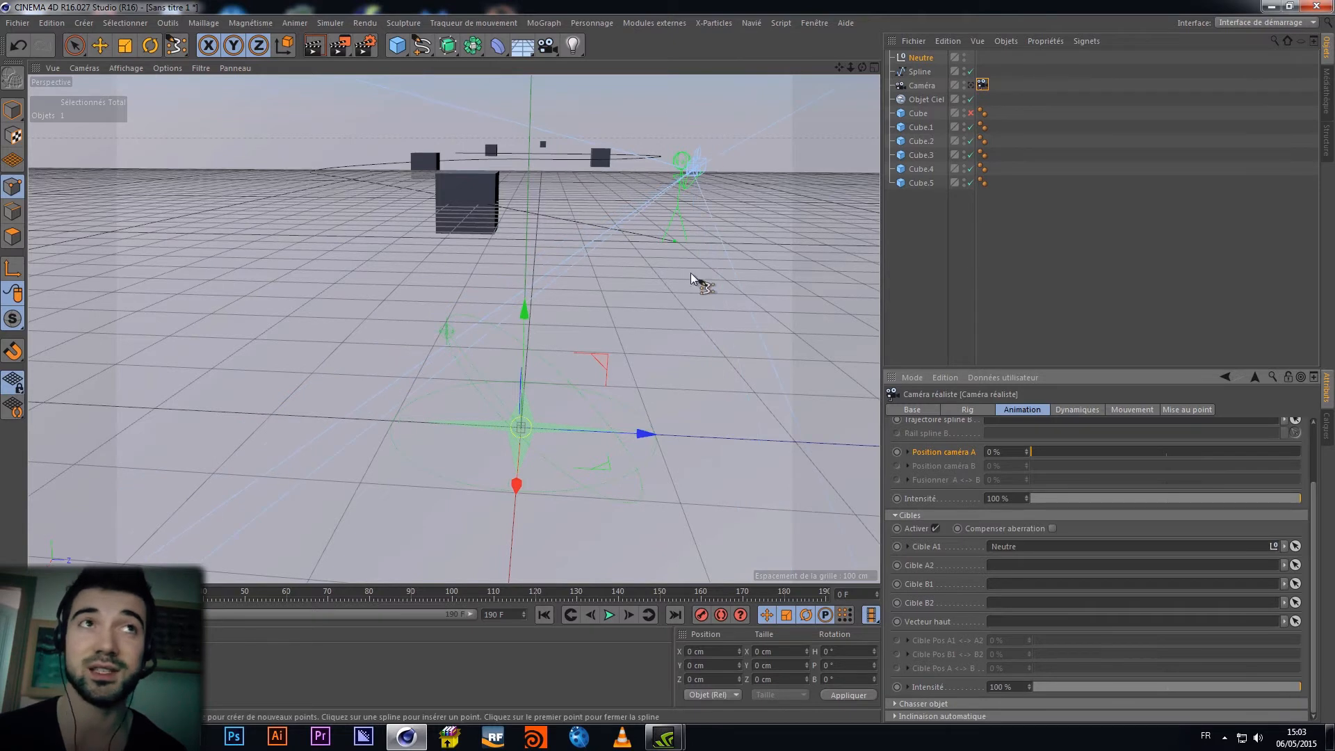
Review the Cibles options, collapse the Splines and Cibles groups, and expand the Chasser objet settings
scroll(1318, 591, "up", 2)
scroll(1319, 591, "up", 2)
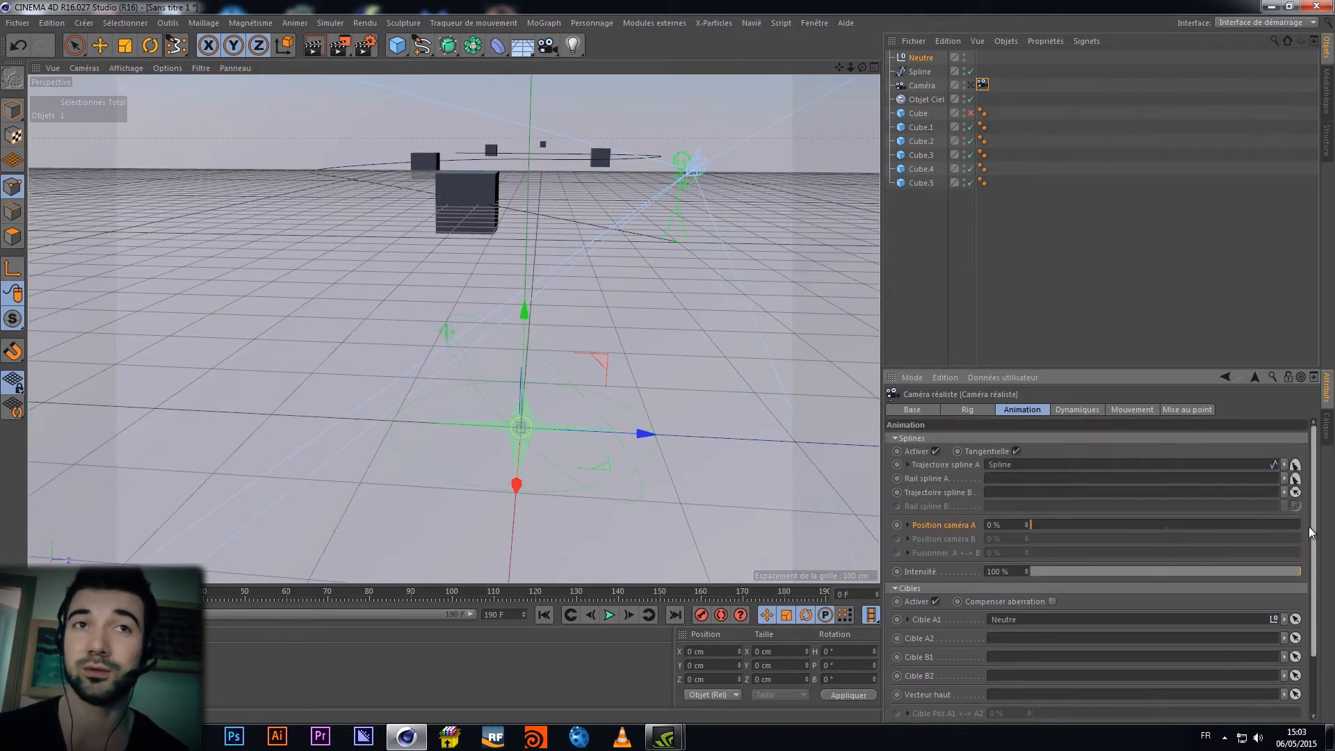
scroll(1311, 560, "down", 2)
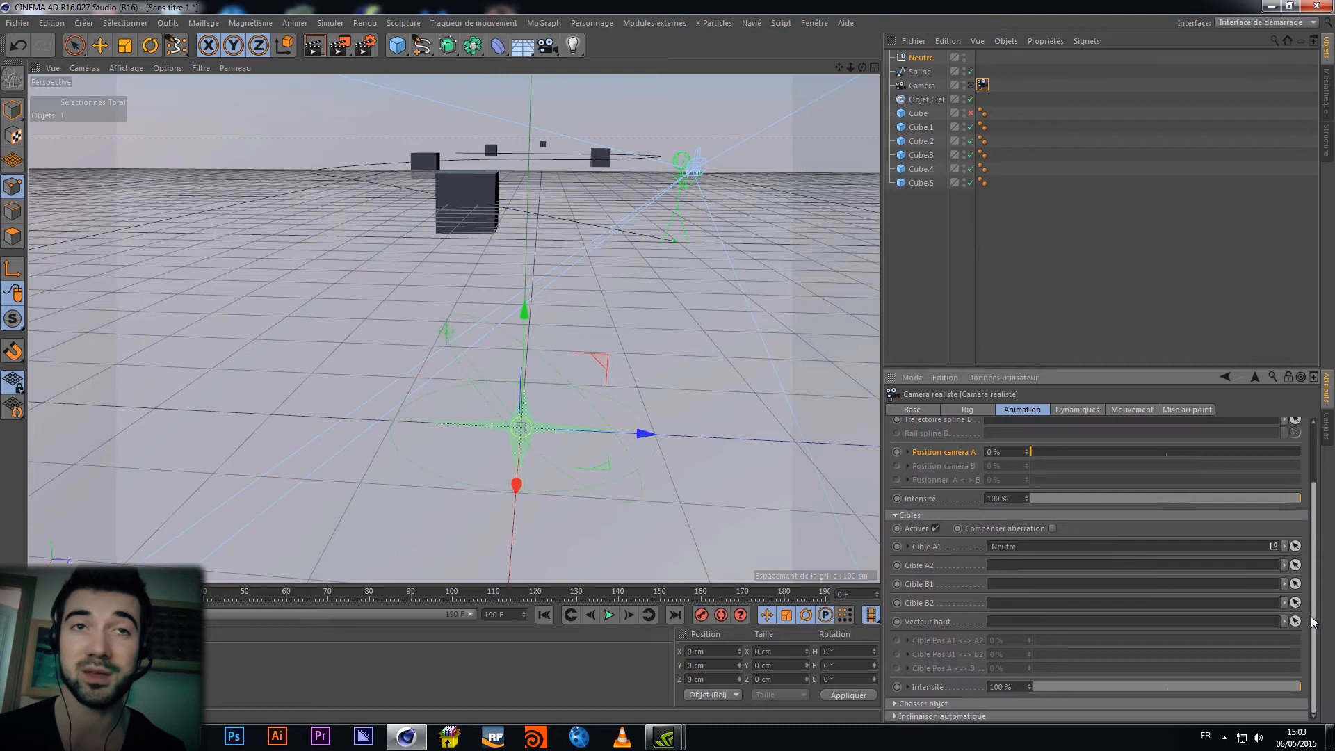
left_click(1053, 528)
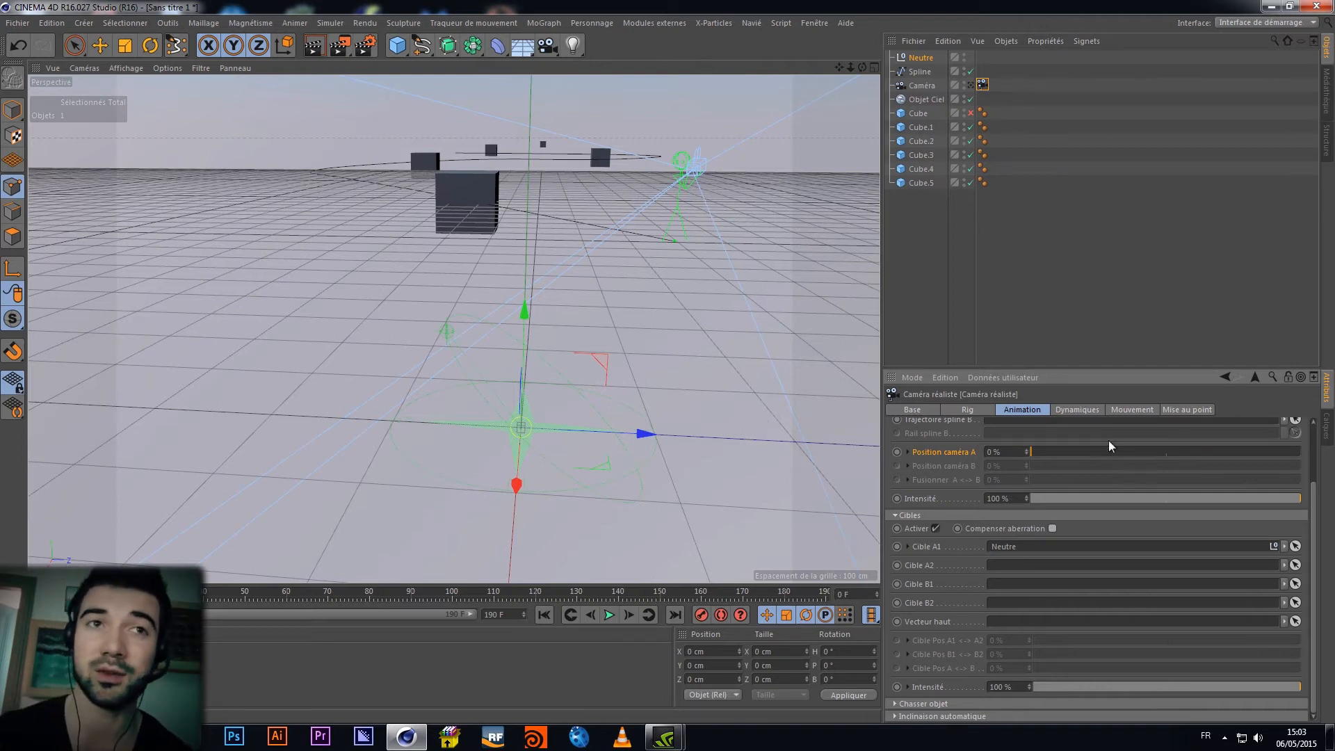
left_click(896, 515)
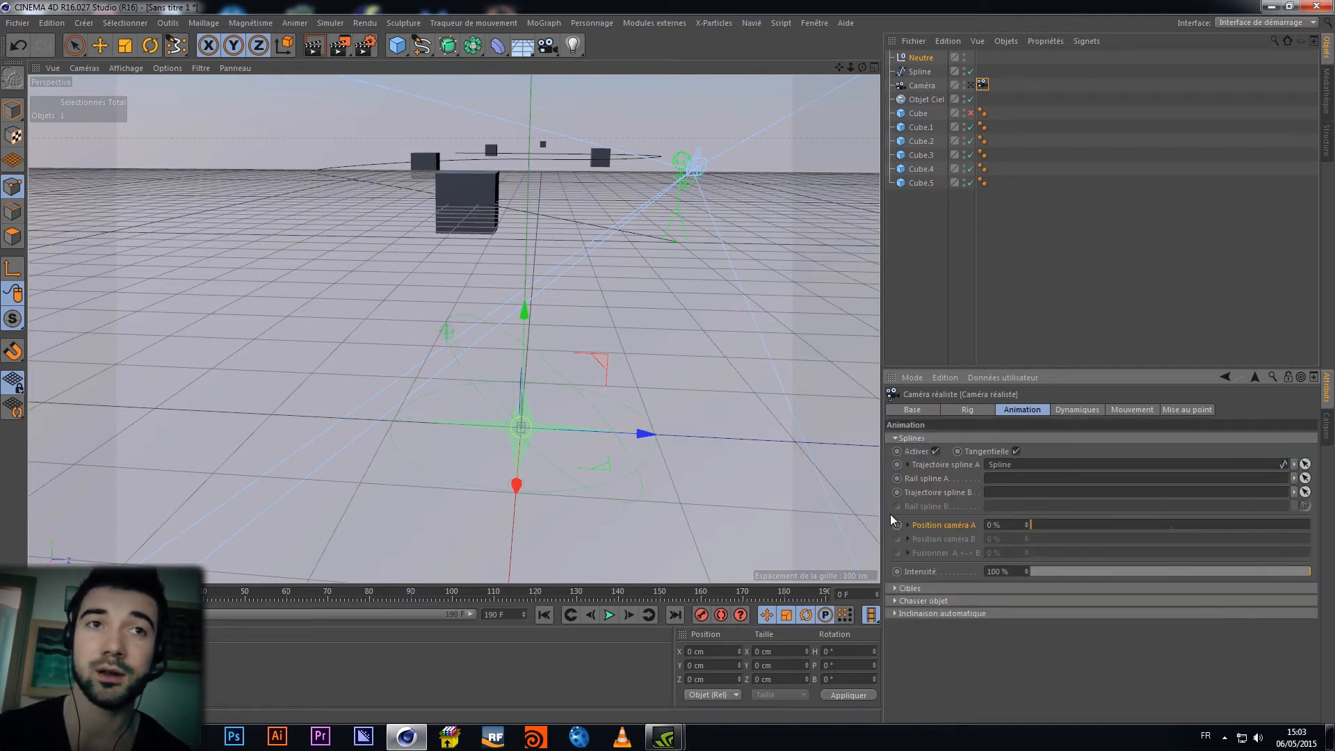
left_click(894, 439)
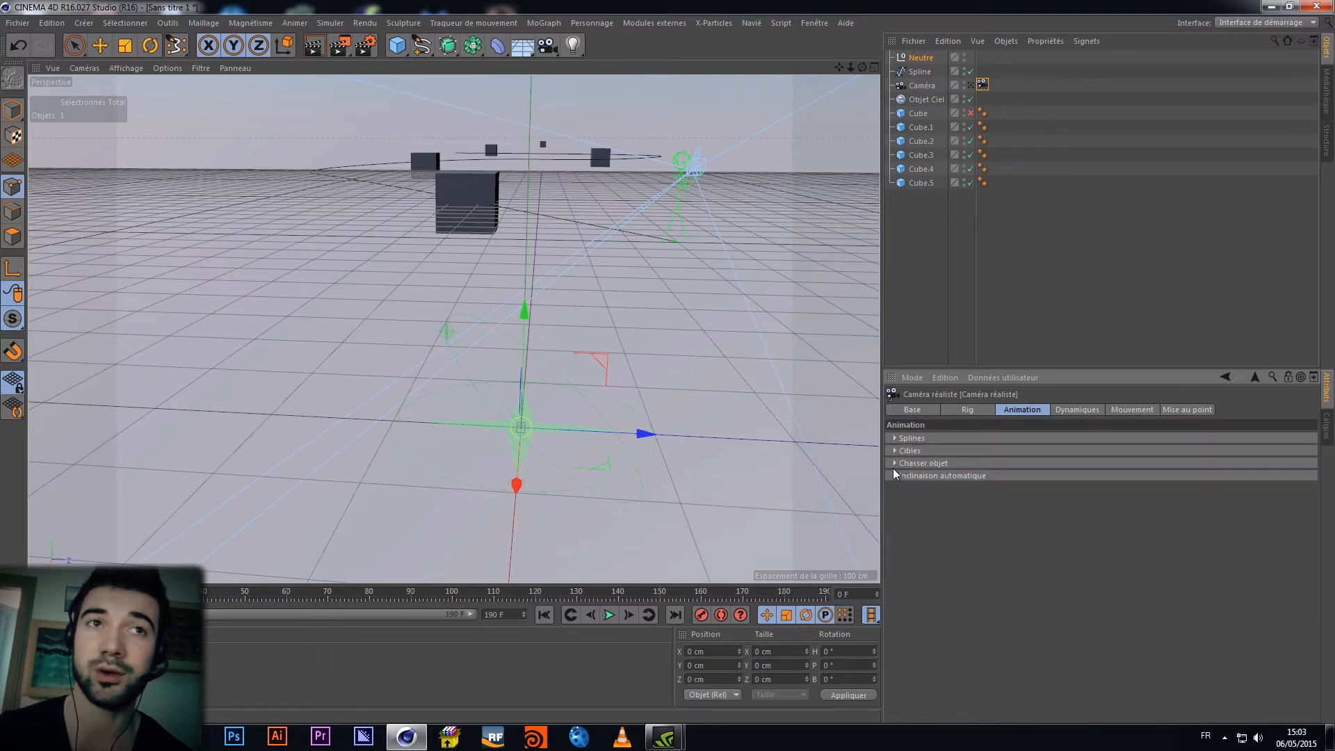
left_click(894, 463)
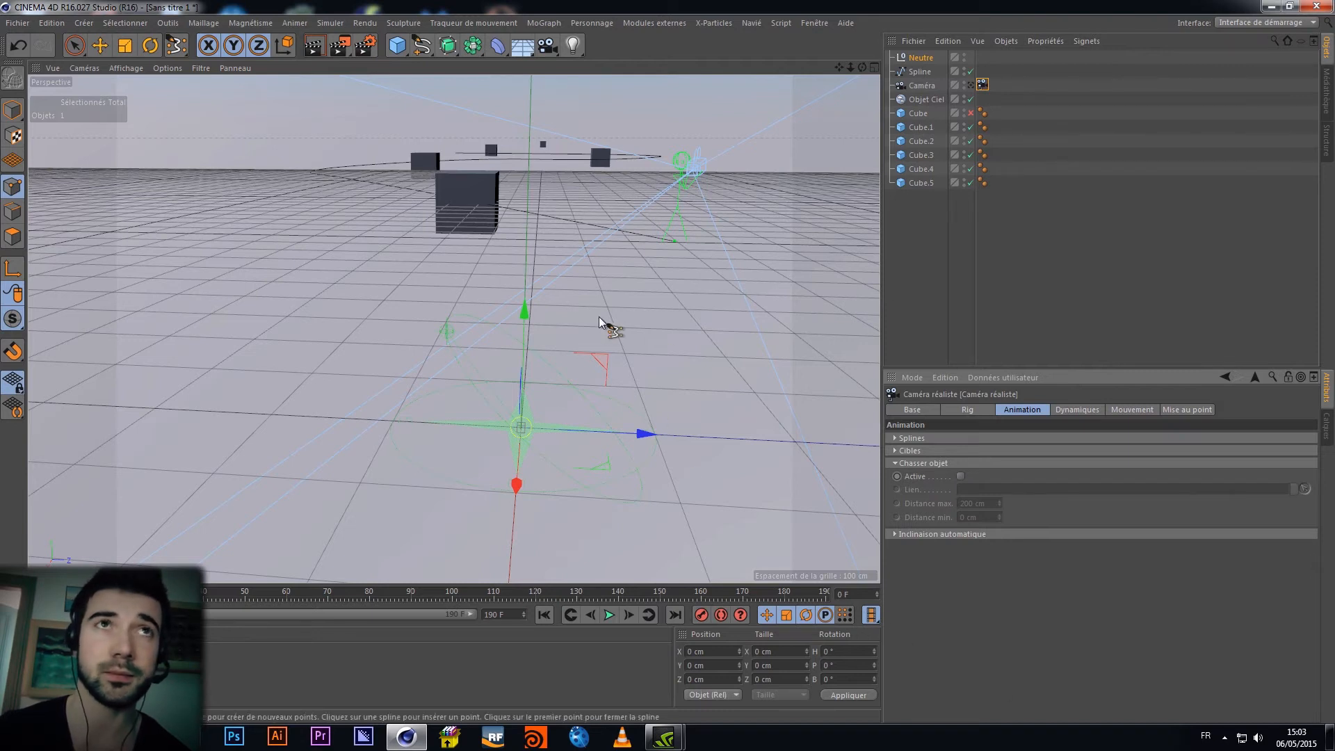
Delete the Neutre target object and add a Sphère primitive at the scene origin
left_click(916, 59)
key("Delete")
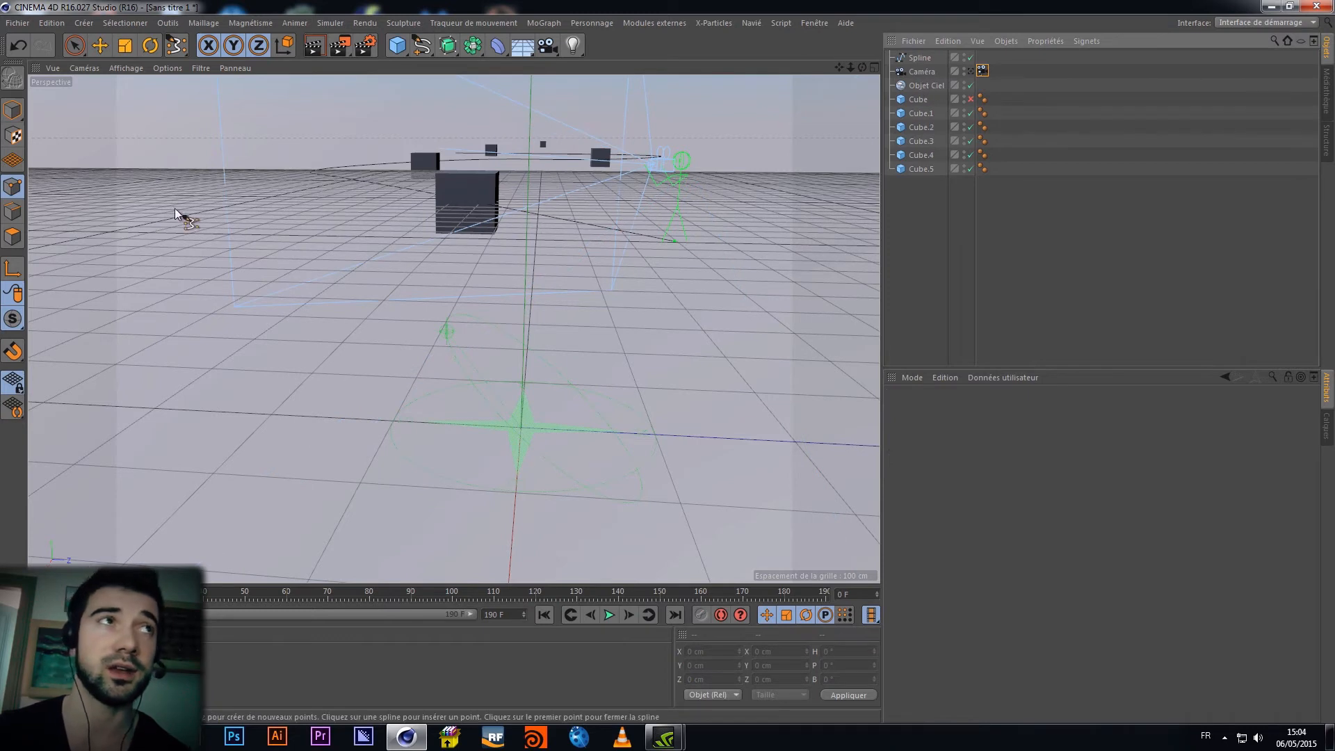
left_click(397, 45)
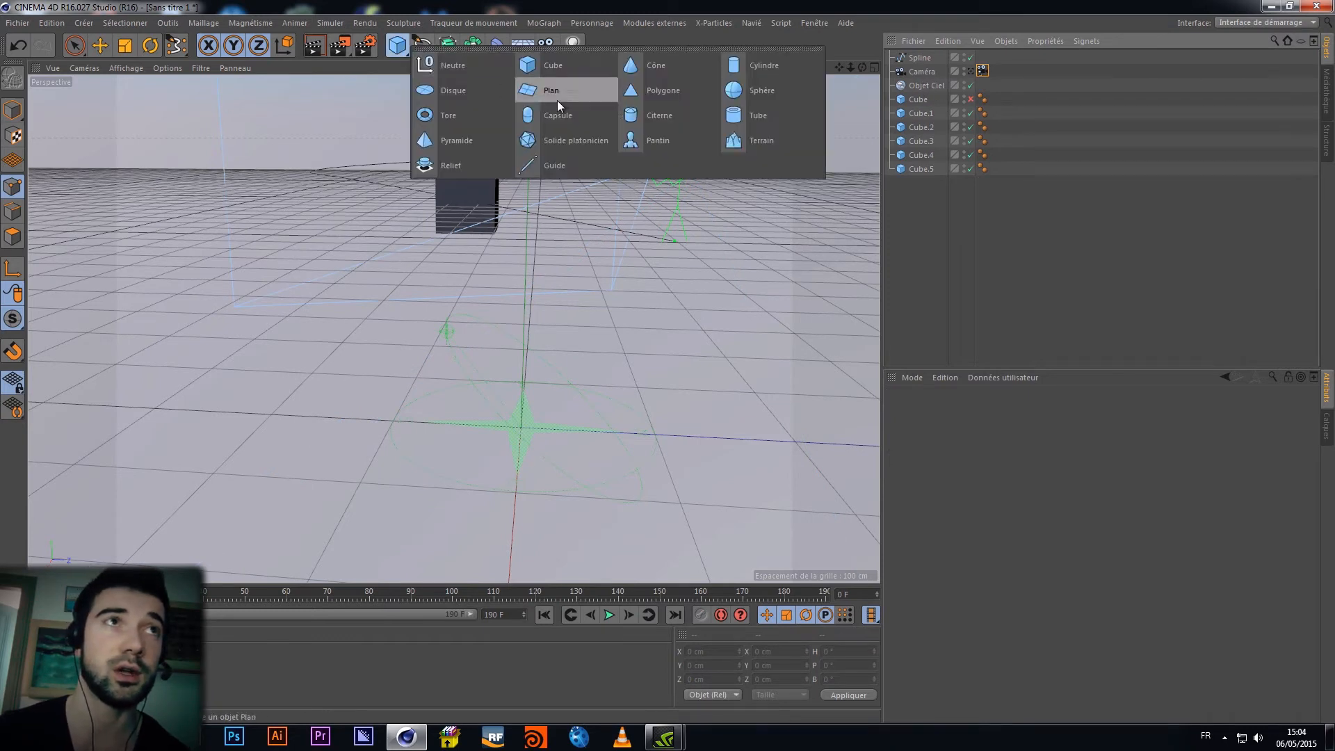
left_click(744, 97)
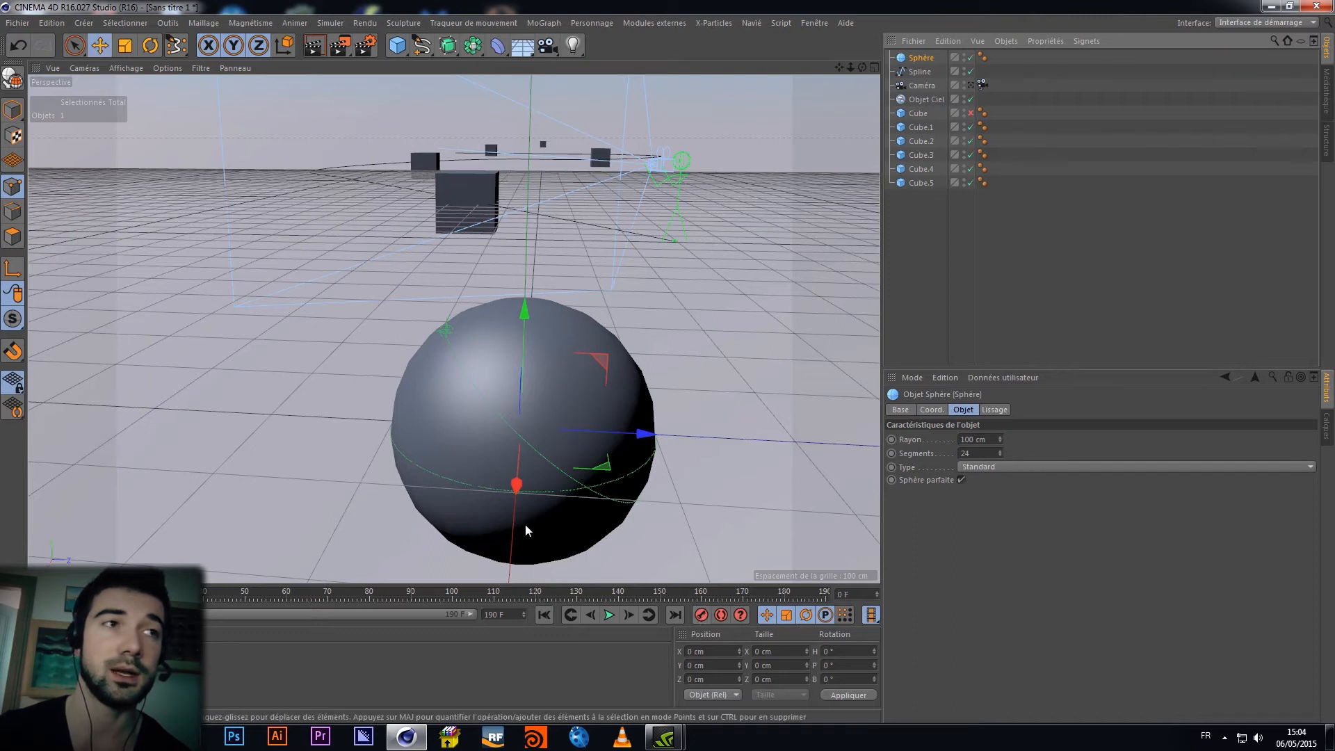
Animate the sphere from the origin at frame 0 to a distant point along its X axis at frame 190
left_click_drag(516, 485, 543, 143)
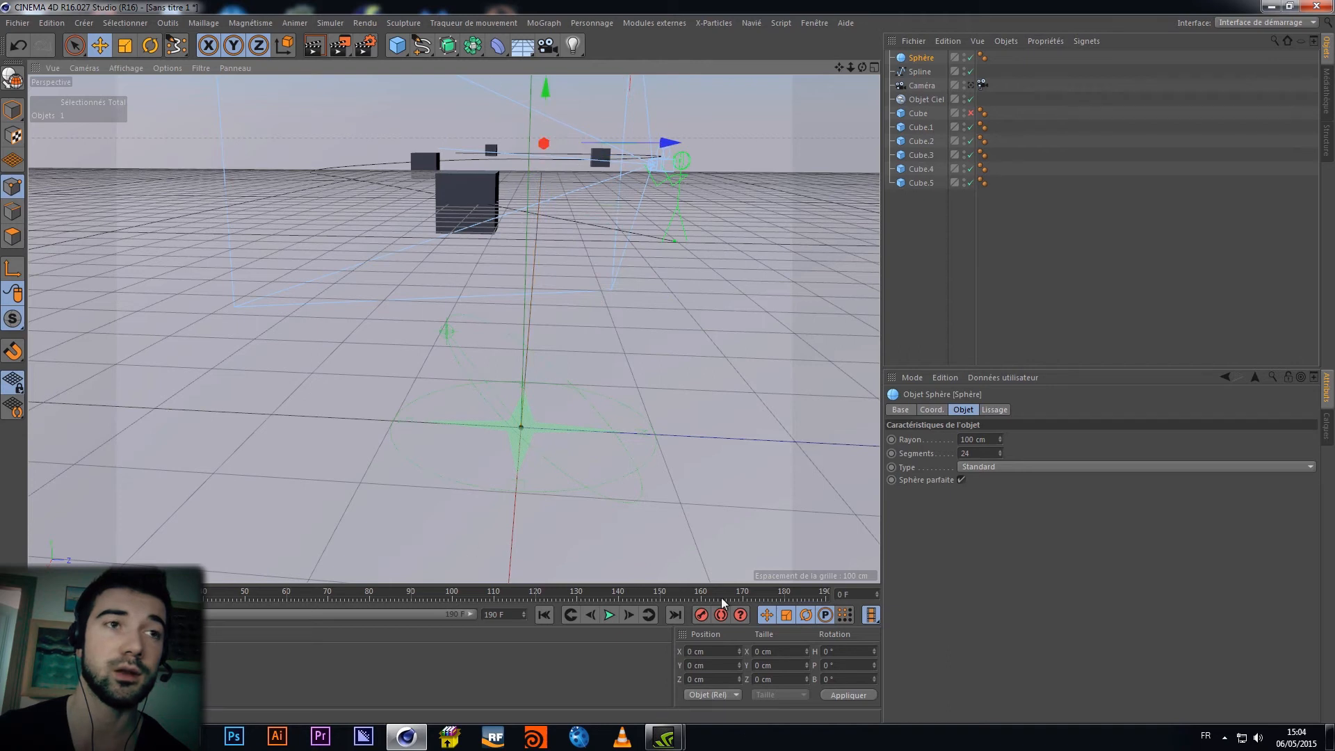
key("ctrl+z")
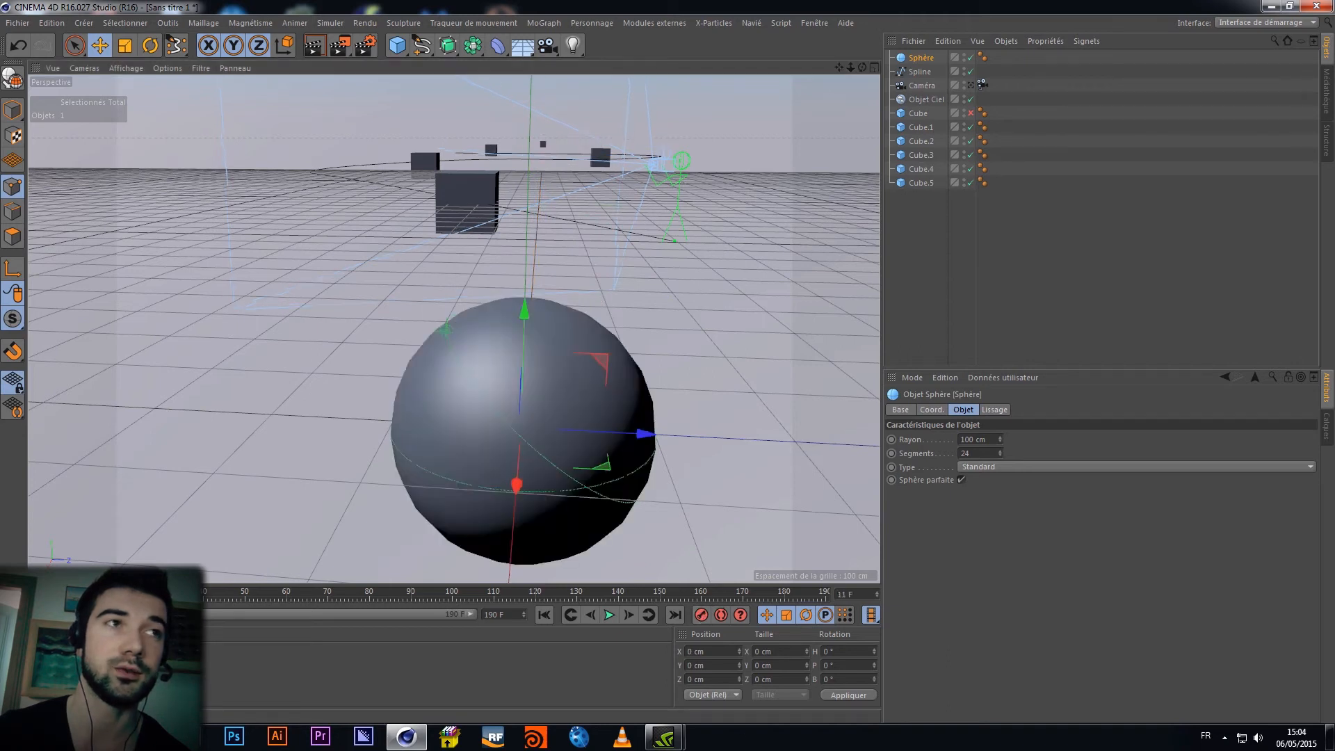
left_click_drag(515, 477, 542, 148)
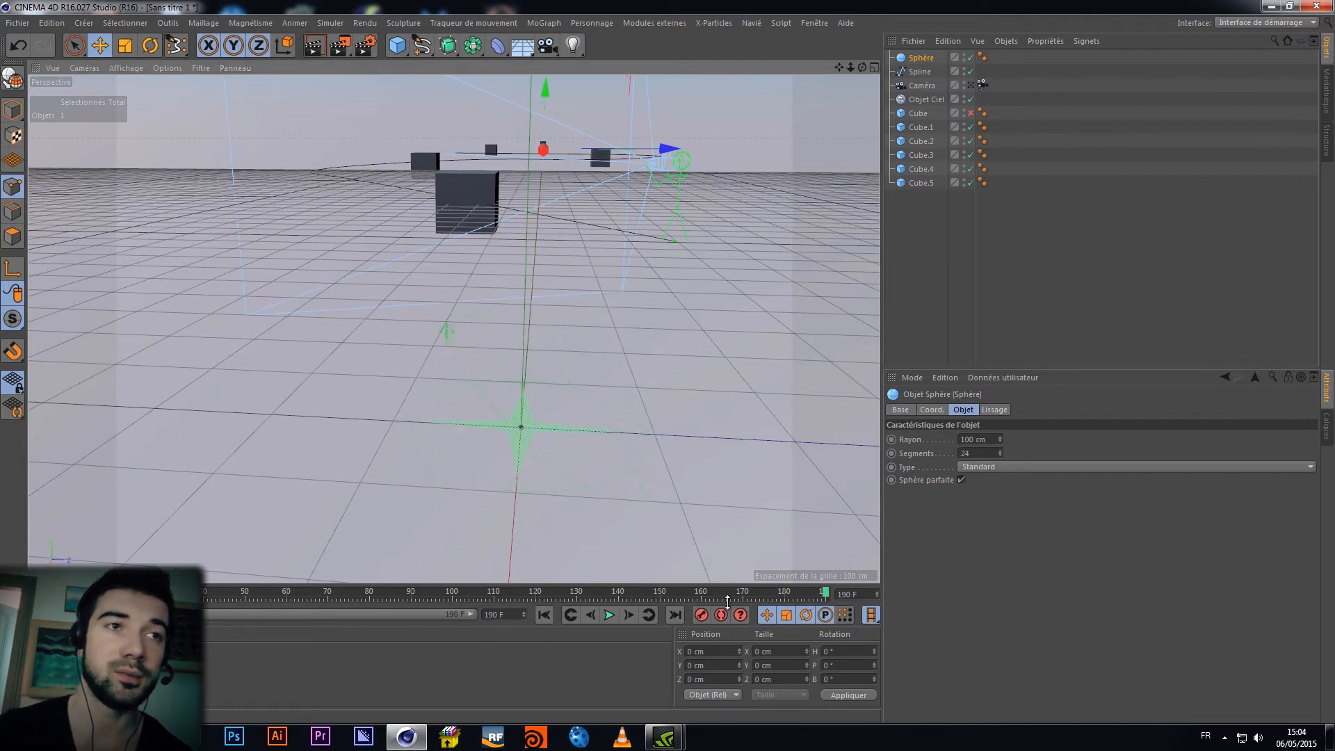
left_click(701, 614)
left_click_drag(825, 593, 180, 588)
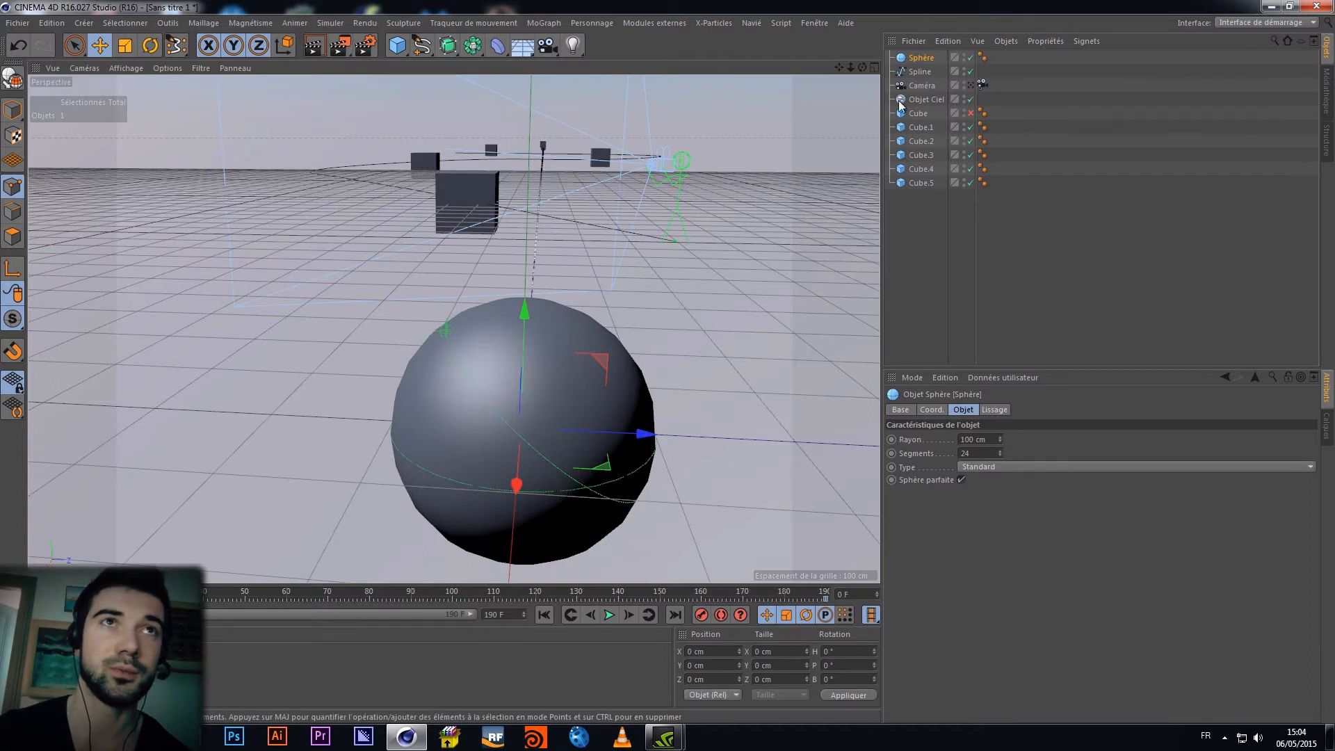
Delete the Spline path and open the Rig settings of the camera's Caméra réaliste tag
left_click(916, 72)
key("Delete")
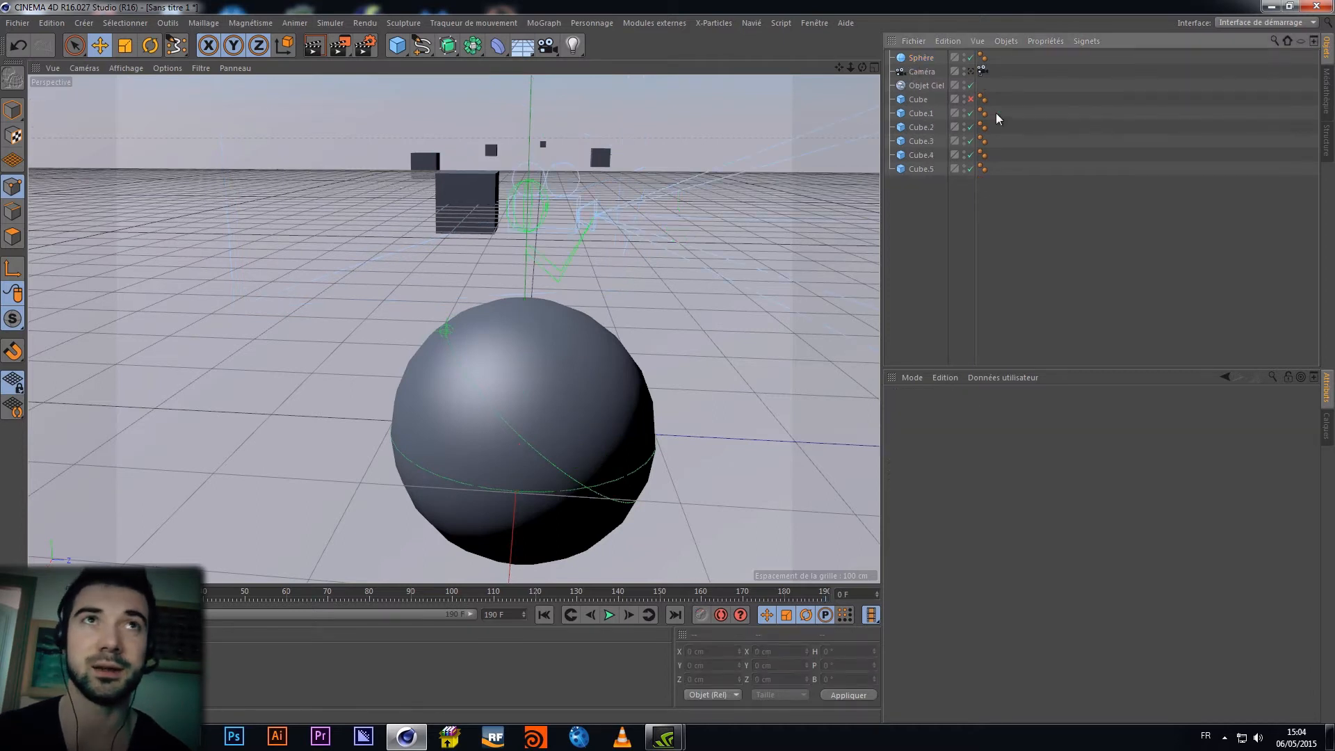
left_click(982, 72)
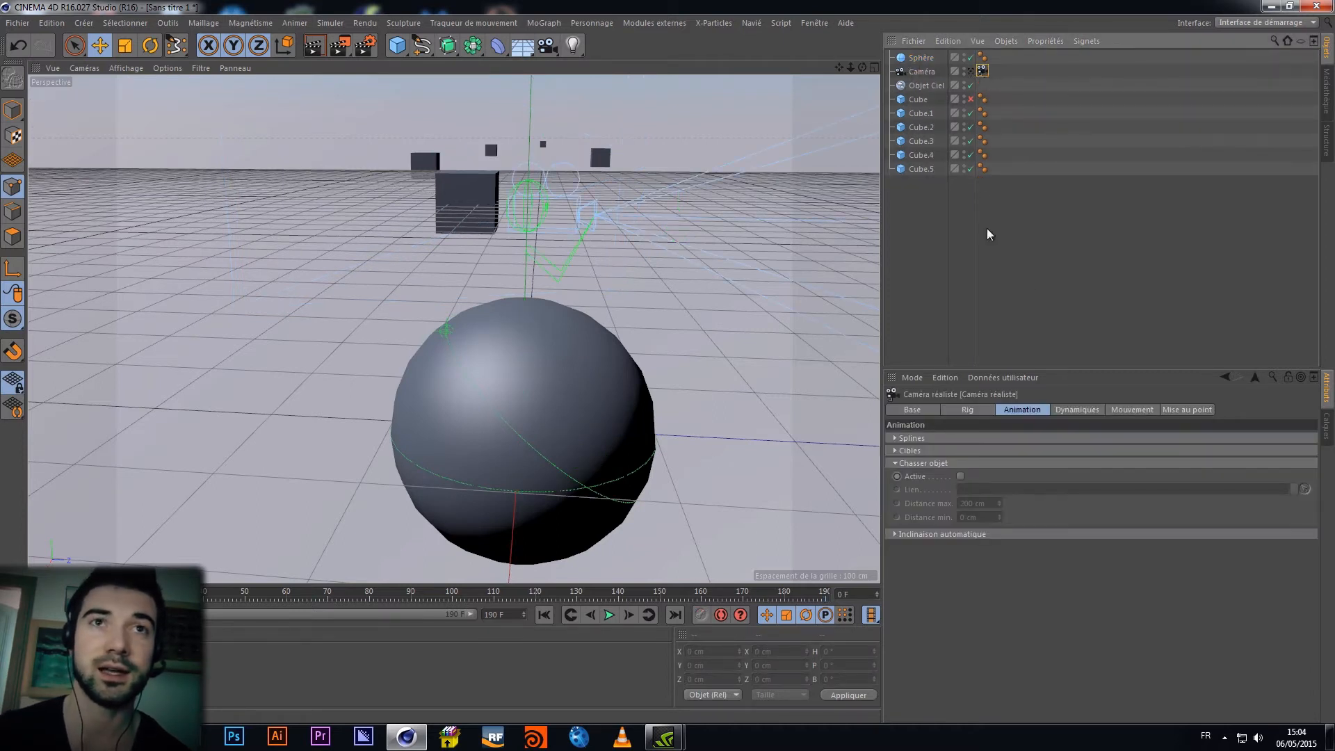
left_click(970, 409)
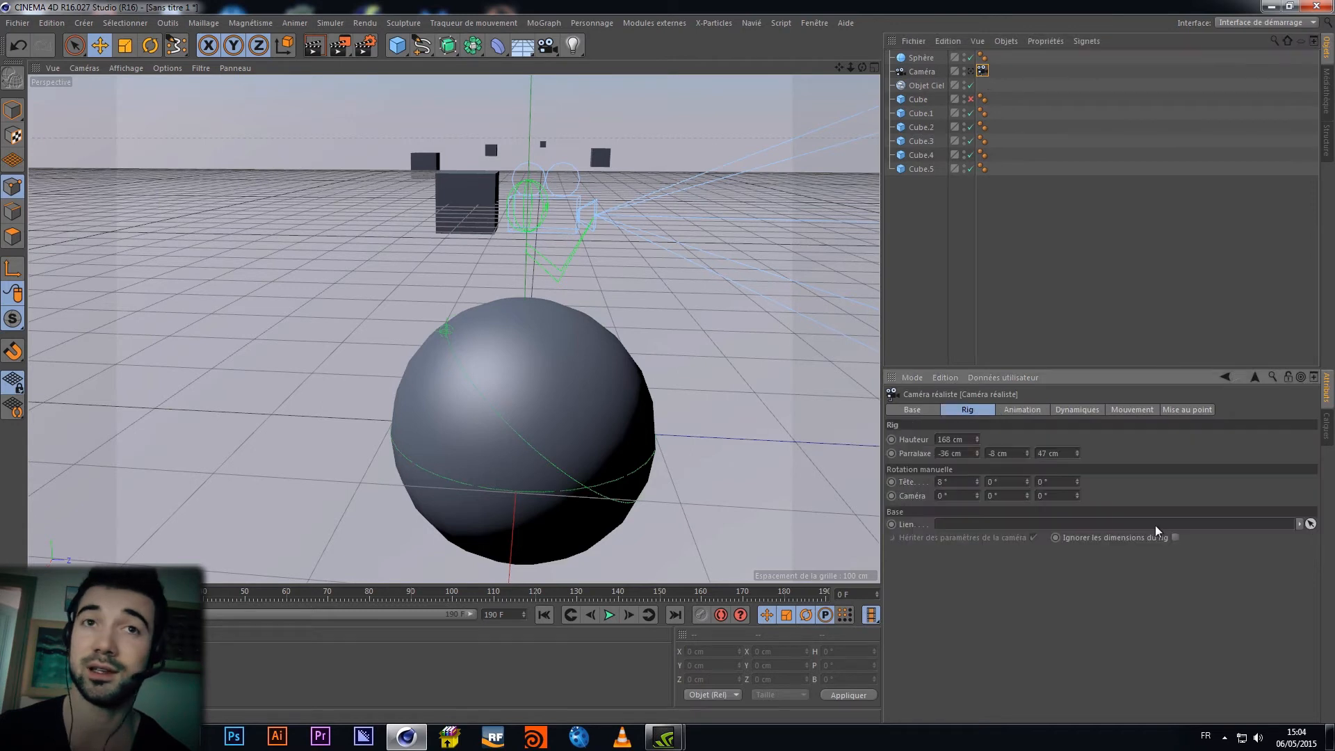
Enable Ignorer les dimensions du rig and activate Chasser objet with Sphère as the linked object
left_click(1174, 537)
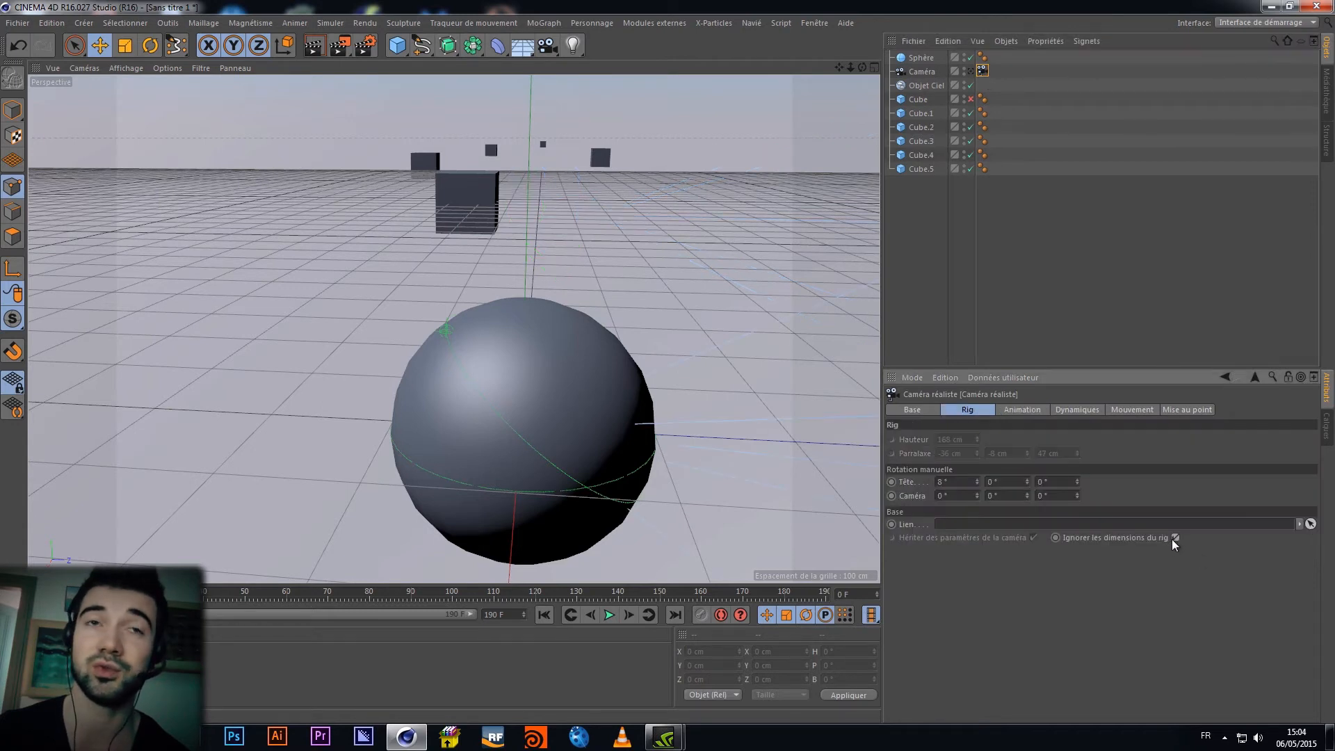
left_click(1020, 410)
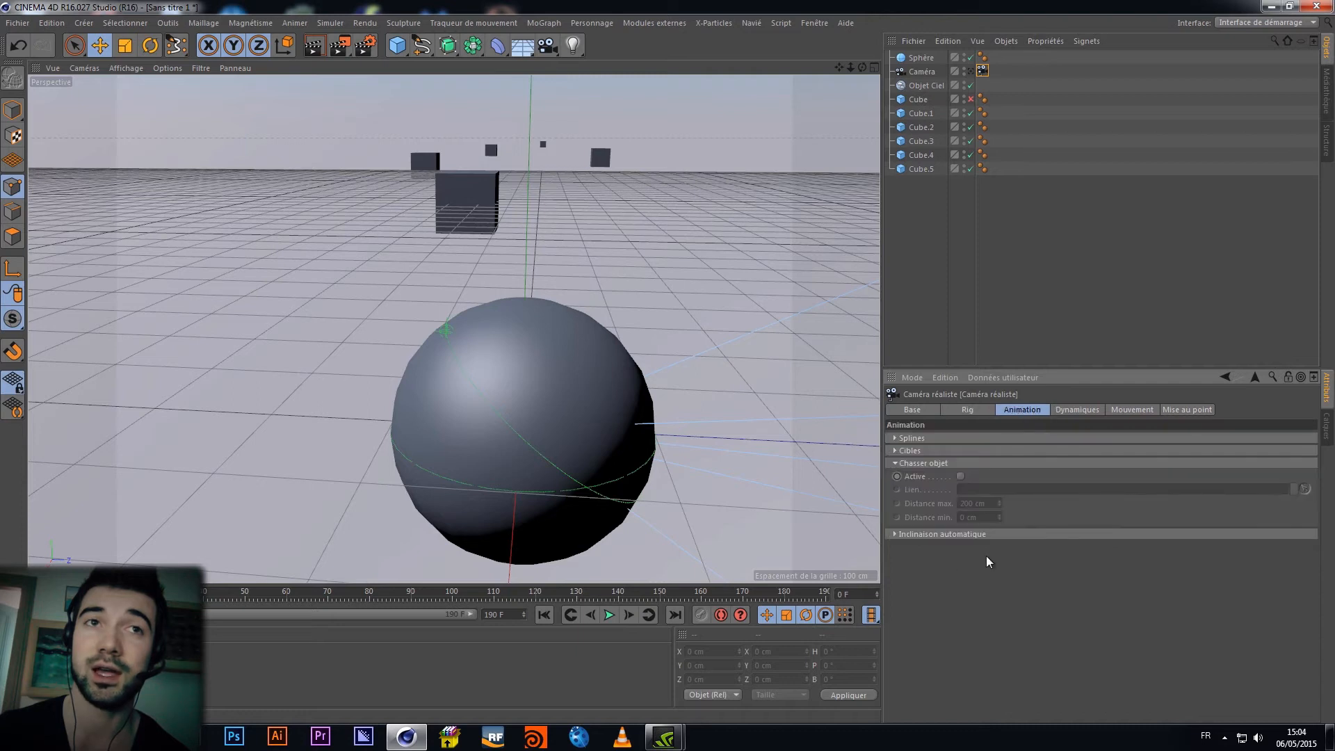
left_click(961, 477)
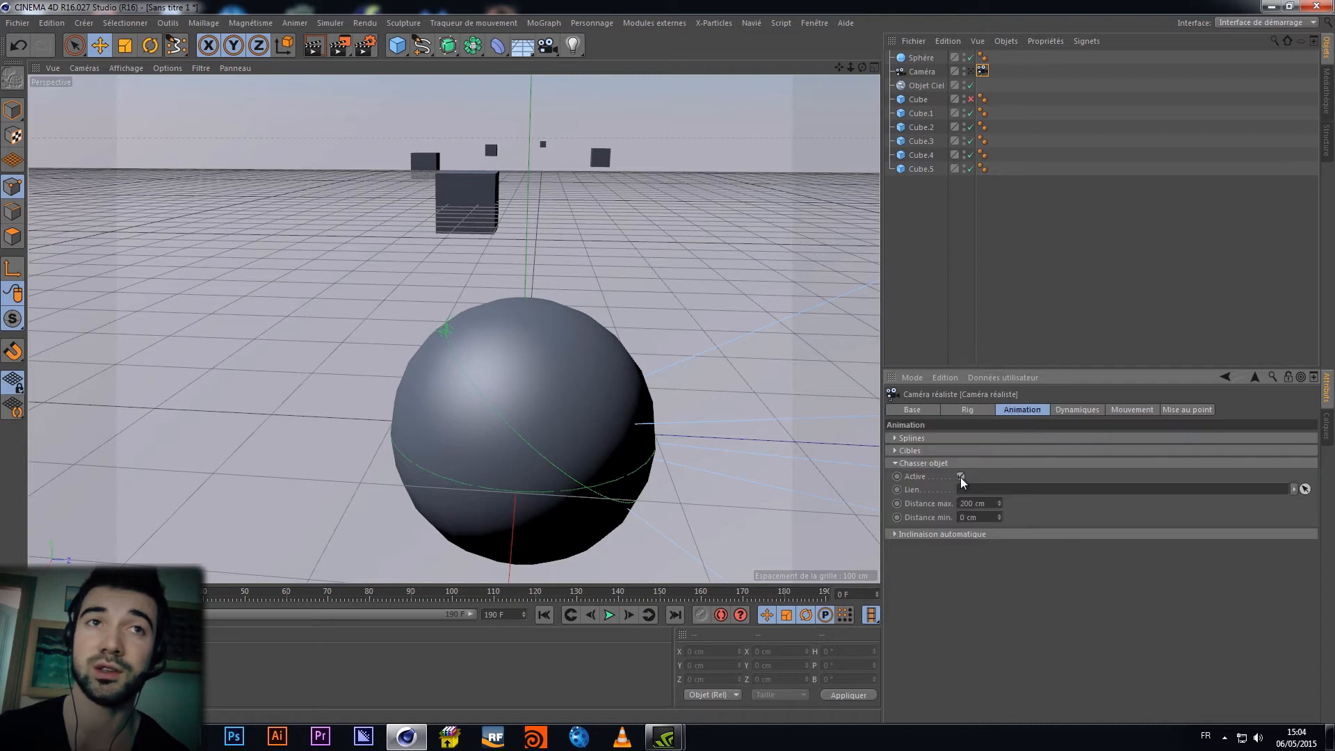
left_click(1304, 489)
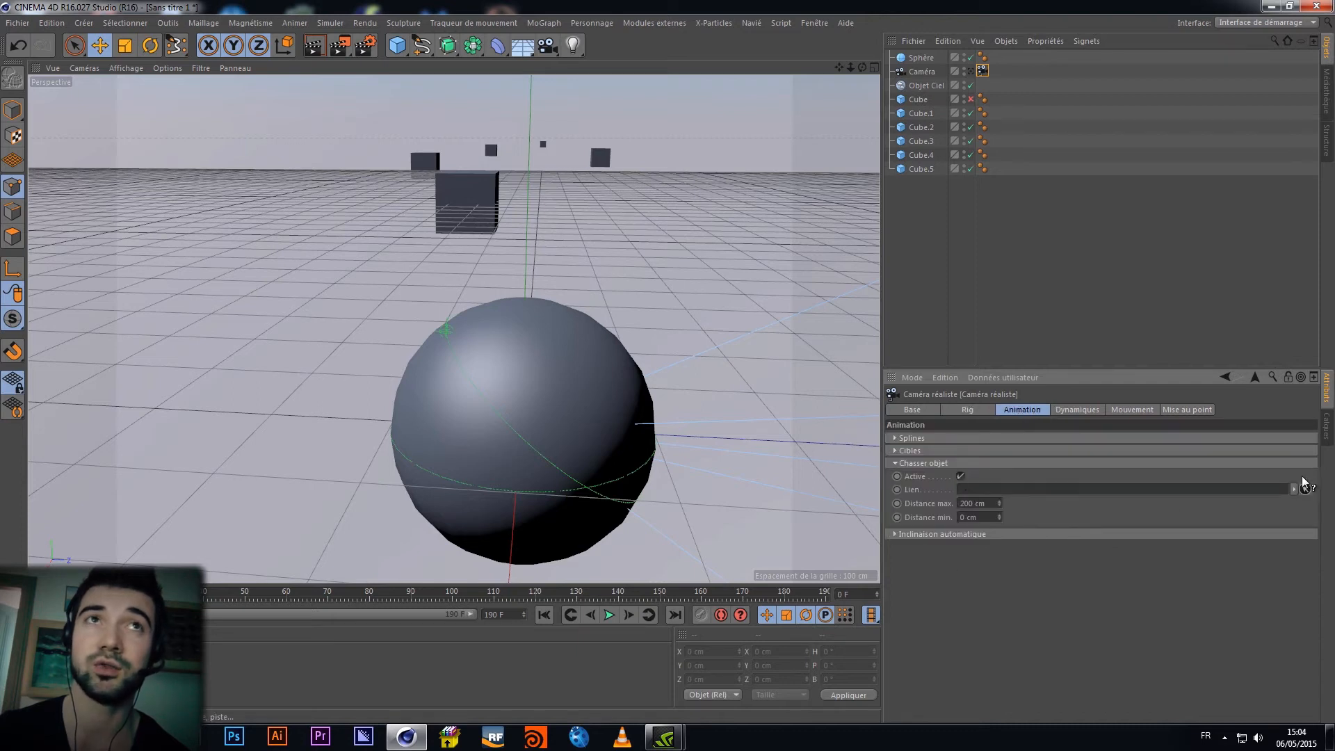
left_click(917, 60)
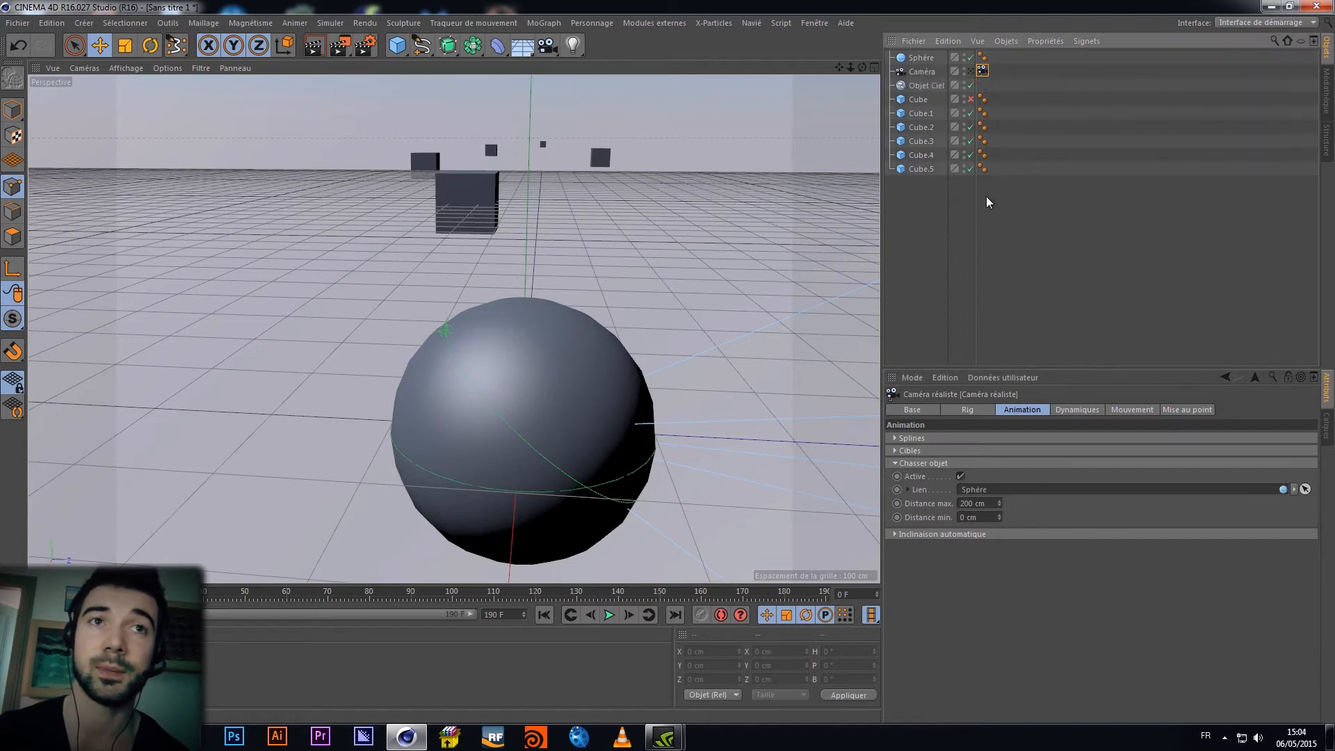
Look through Caméra, set the chase's Distance max. to 519 cm, and scrub the animation to frame 101
left_click(971, 72)
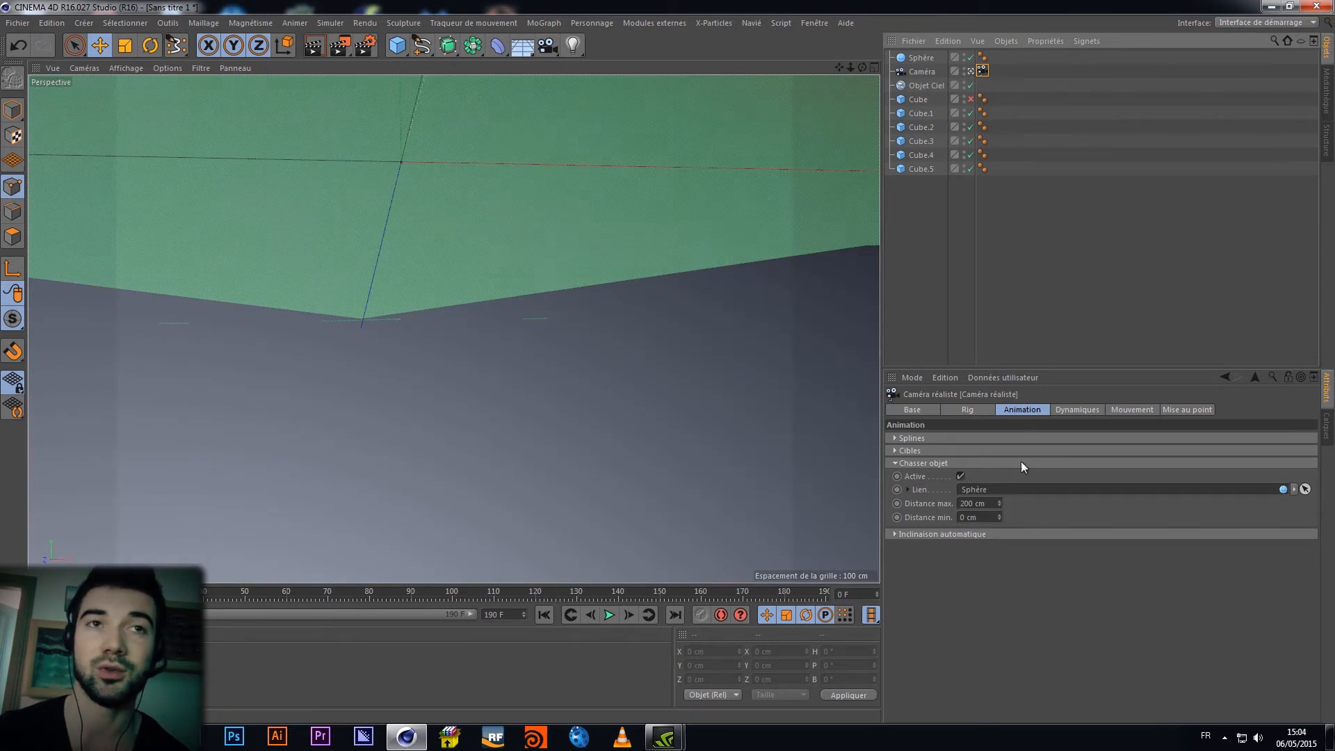
left_click_drag(36, 596, 82, 602)
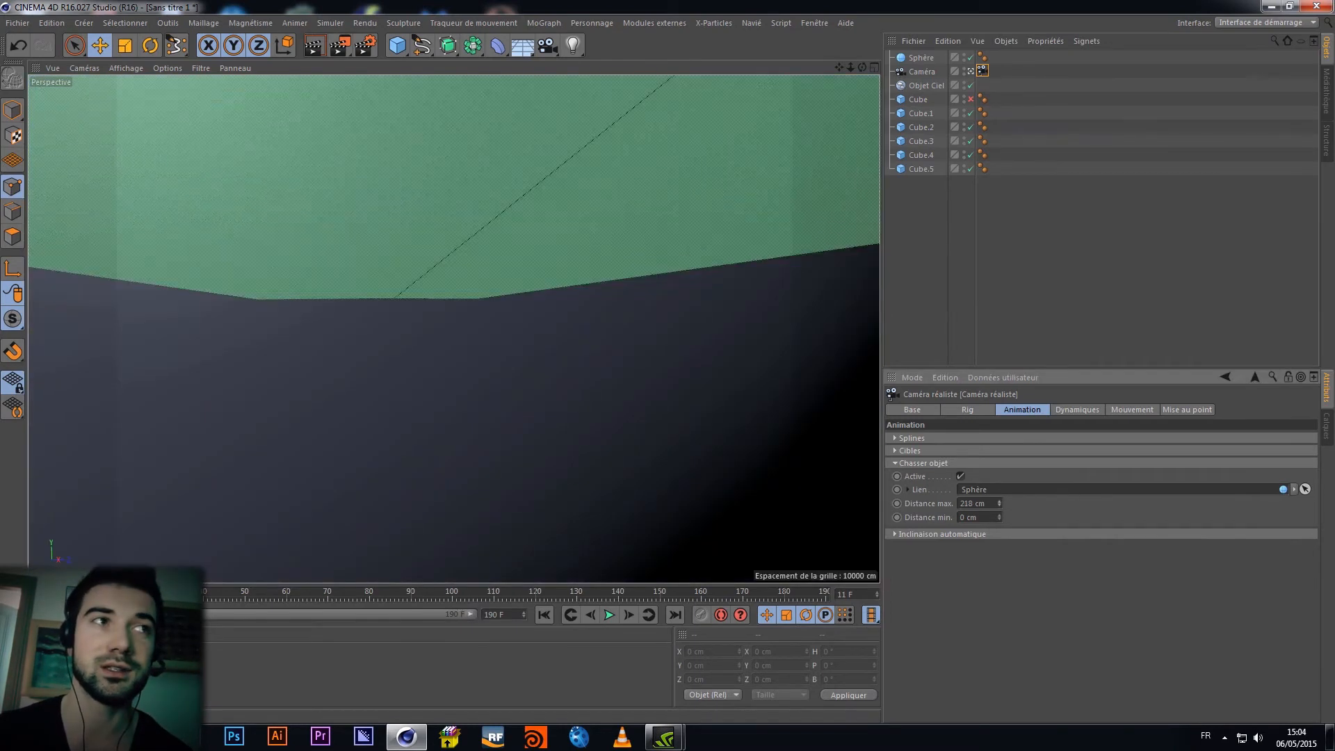
mouse_move(1000, 504)
left_mouse_down()
mouse_move(1000, 542)
mouse_move(1000, 480)
left_mouse_up()
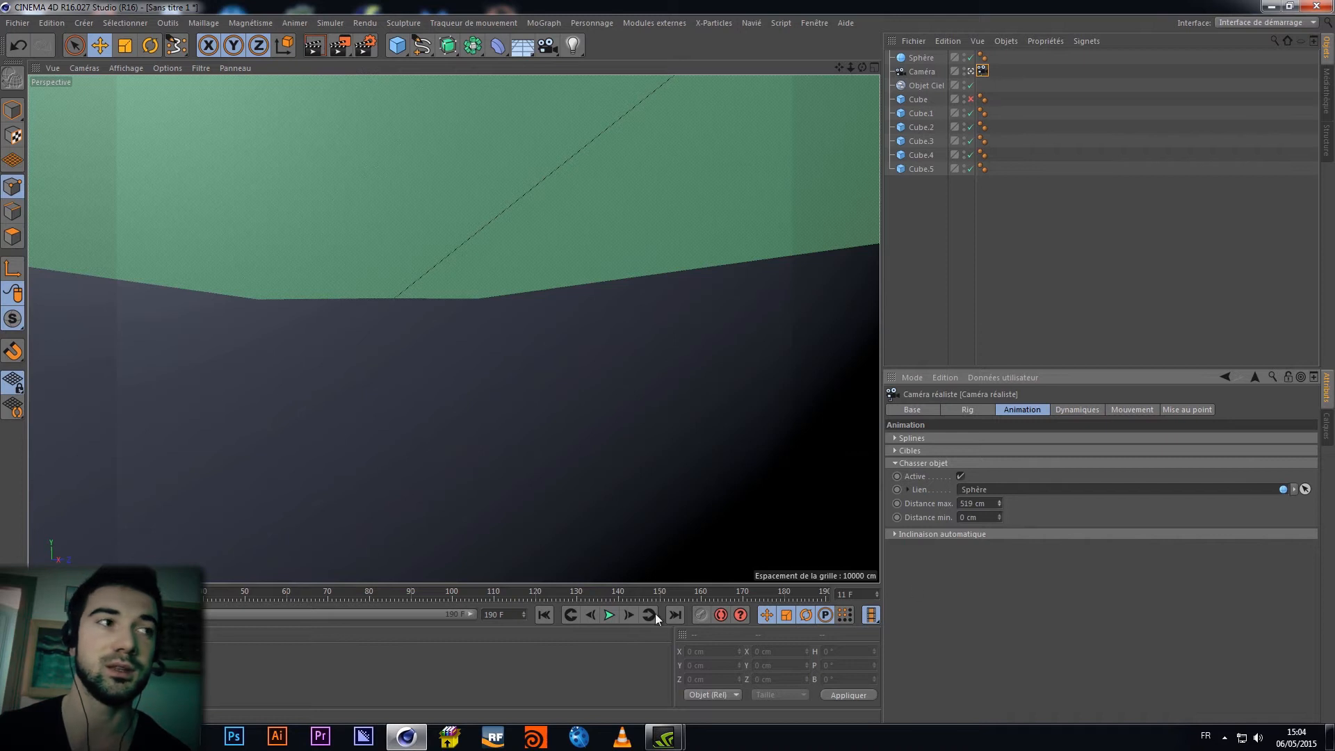
left_click_drag(83, 599, 457, 595)
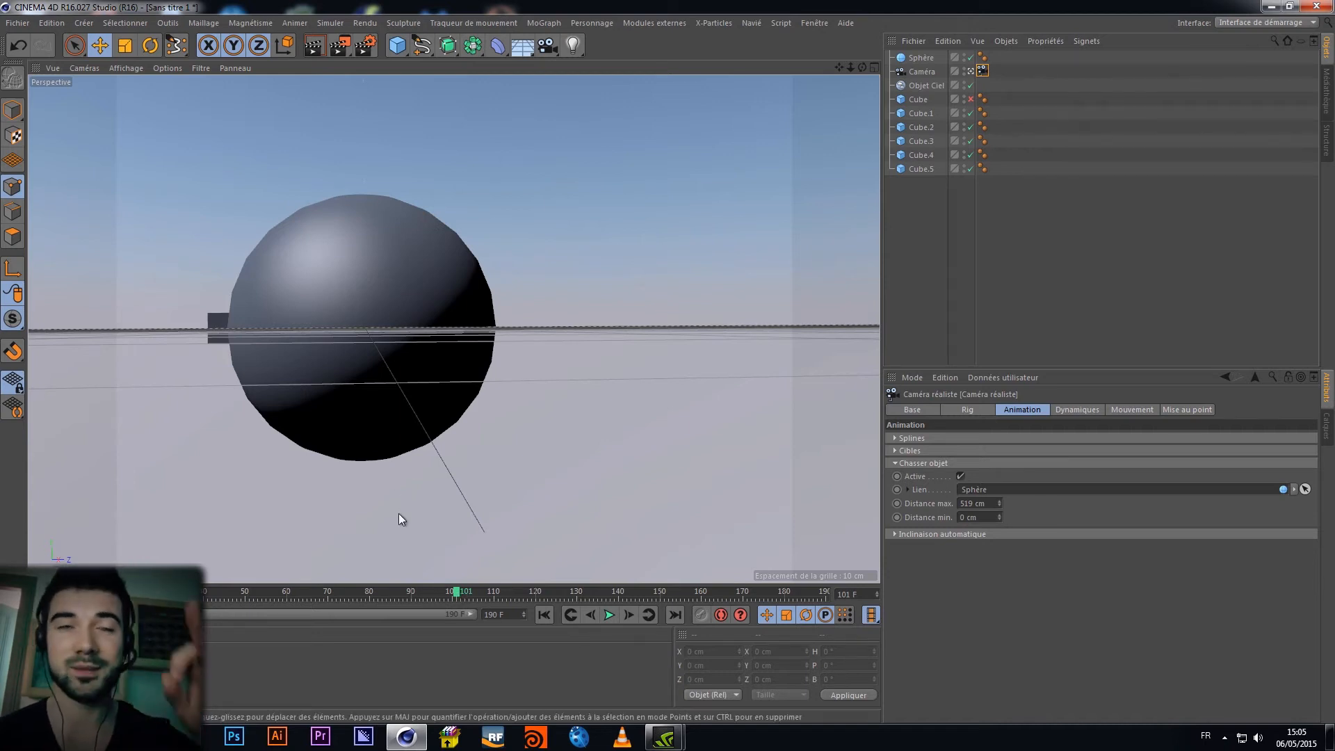
Glance at the Dynamiques settings and activate Inclinaison automatique in the camera tag's Animation settings
left_click(891, 533)
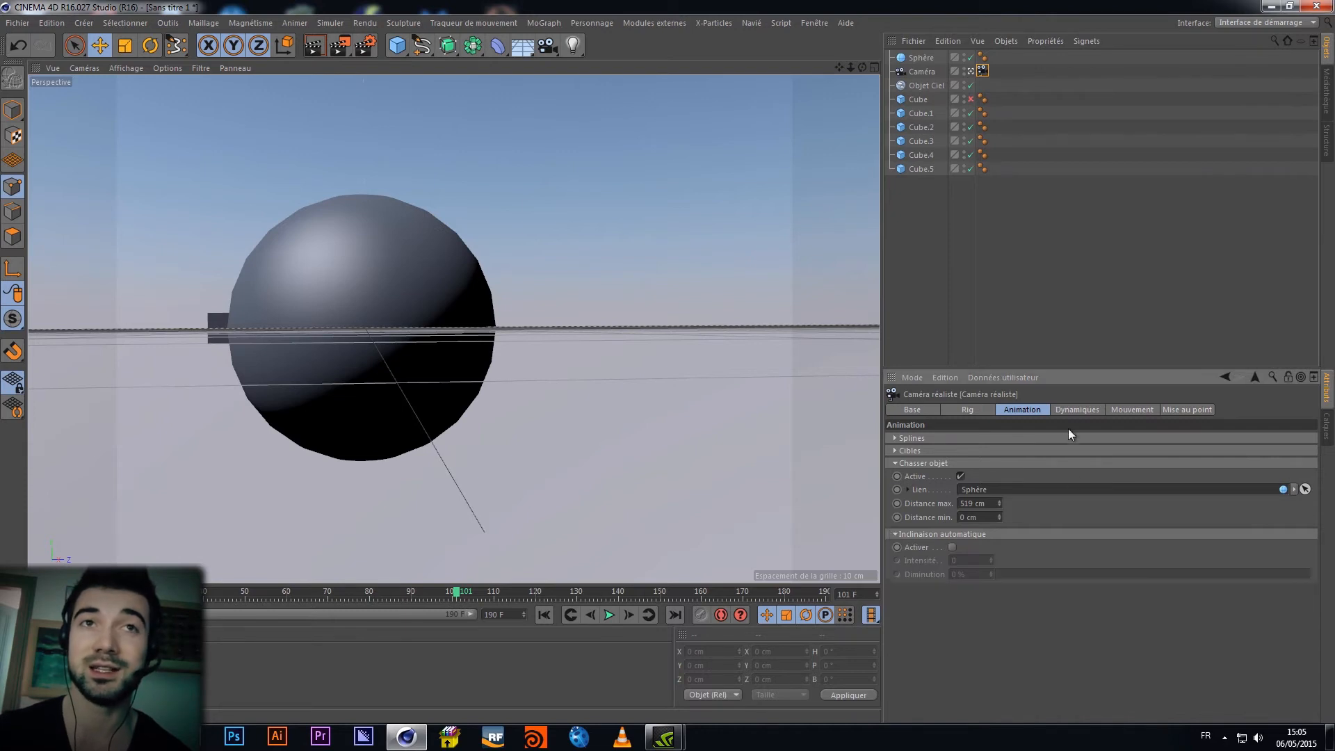
left_click(1069, 410)
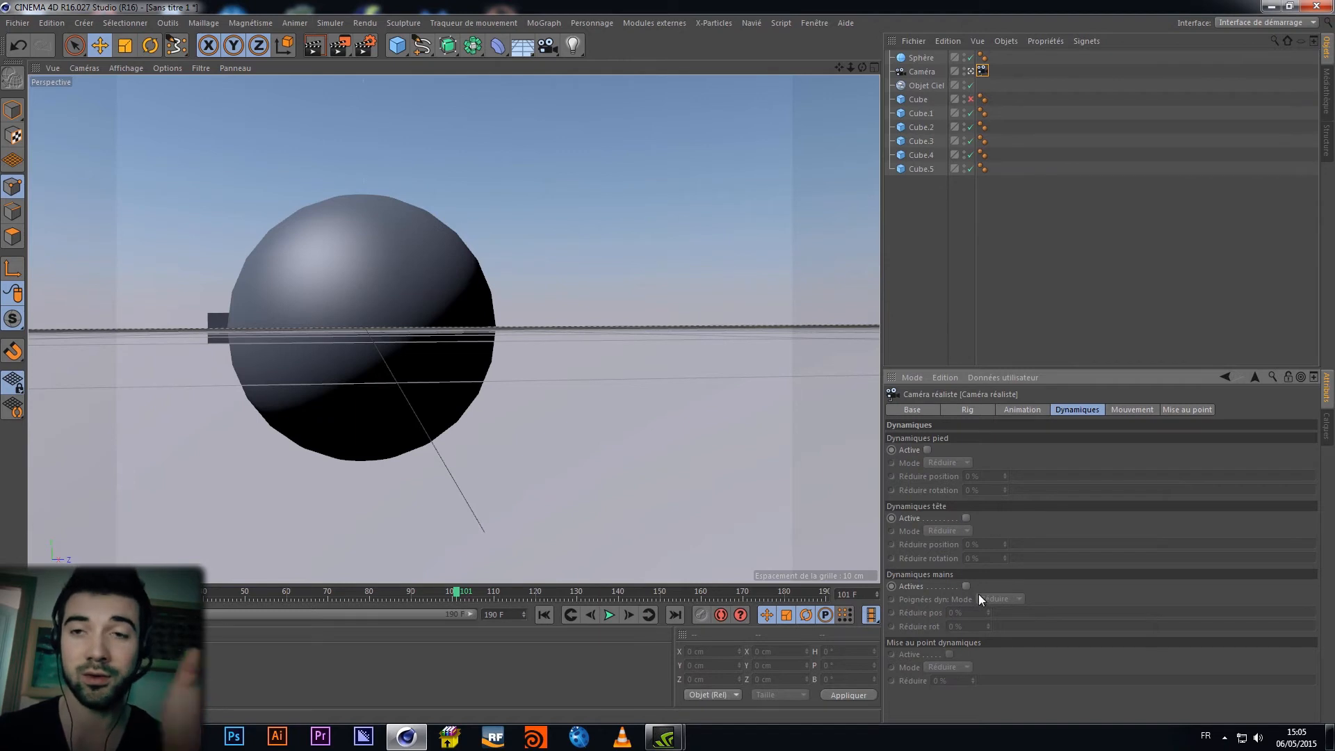
left_click(1021, 412)
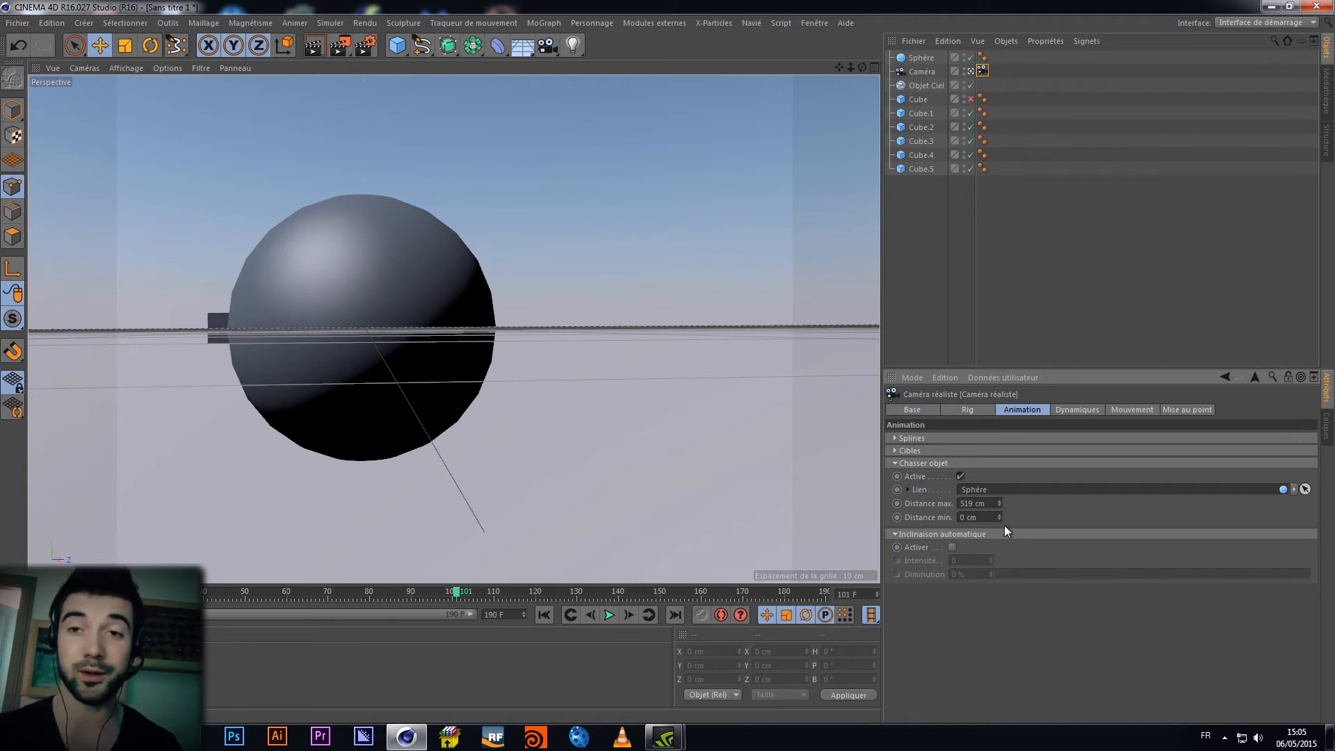
left_click(952, 547)
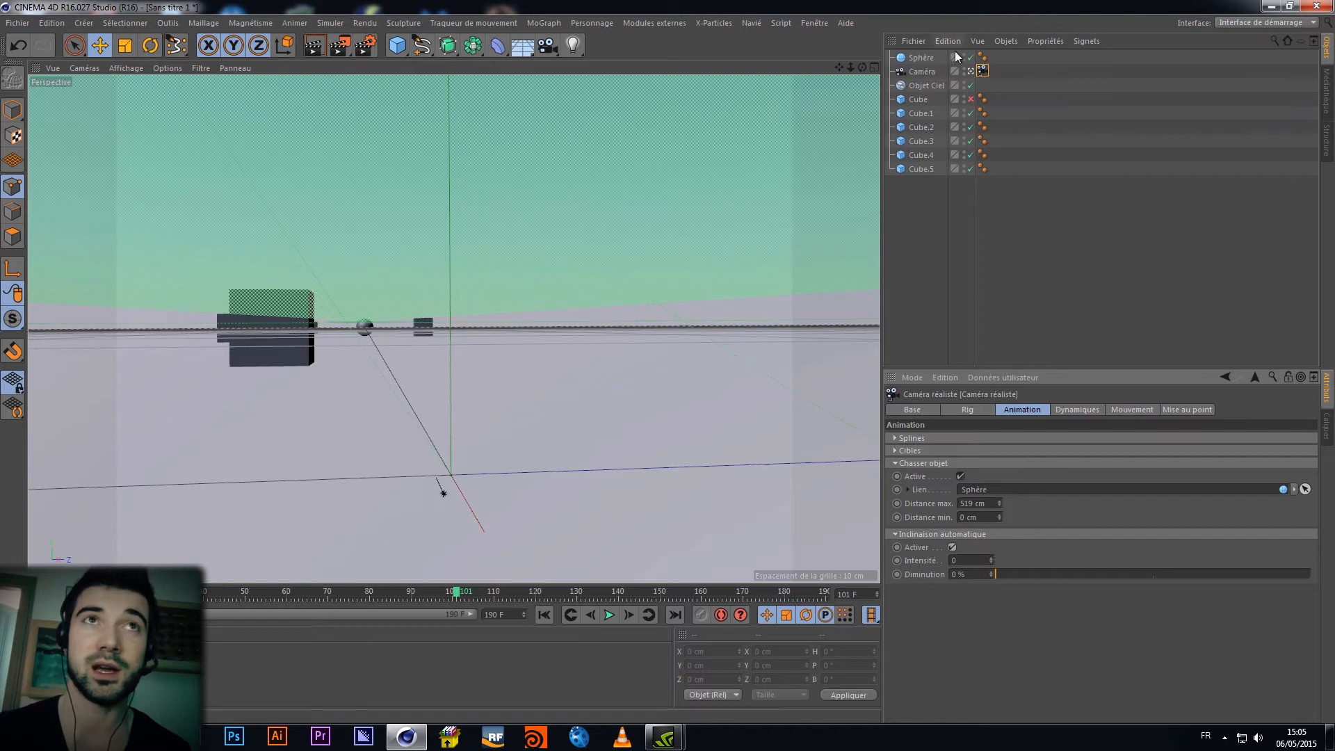
Delete the Sphère object, leave the camera view, and orbit the scene around the camera
left_click(920, 60)
key("Delete")
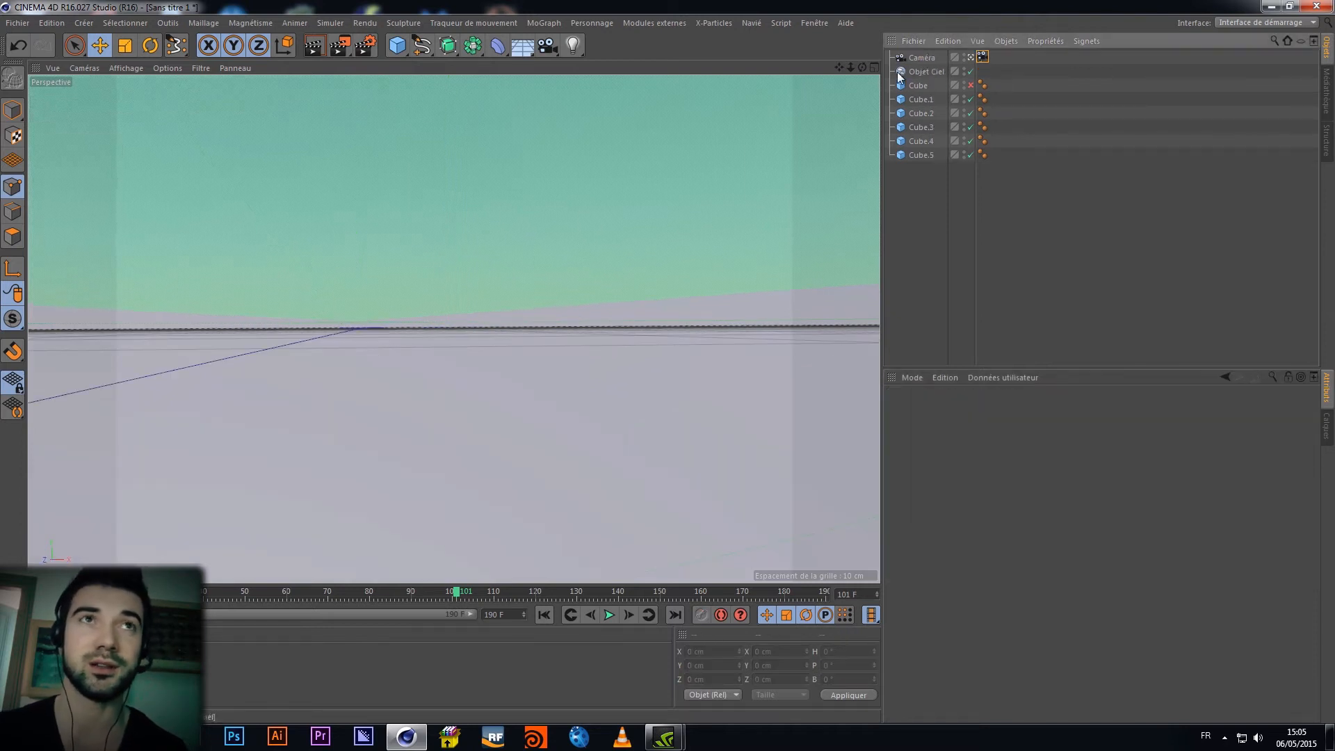
left_click(970, 57)
left_click_drag(558, 377, 515, 369, "alt")
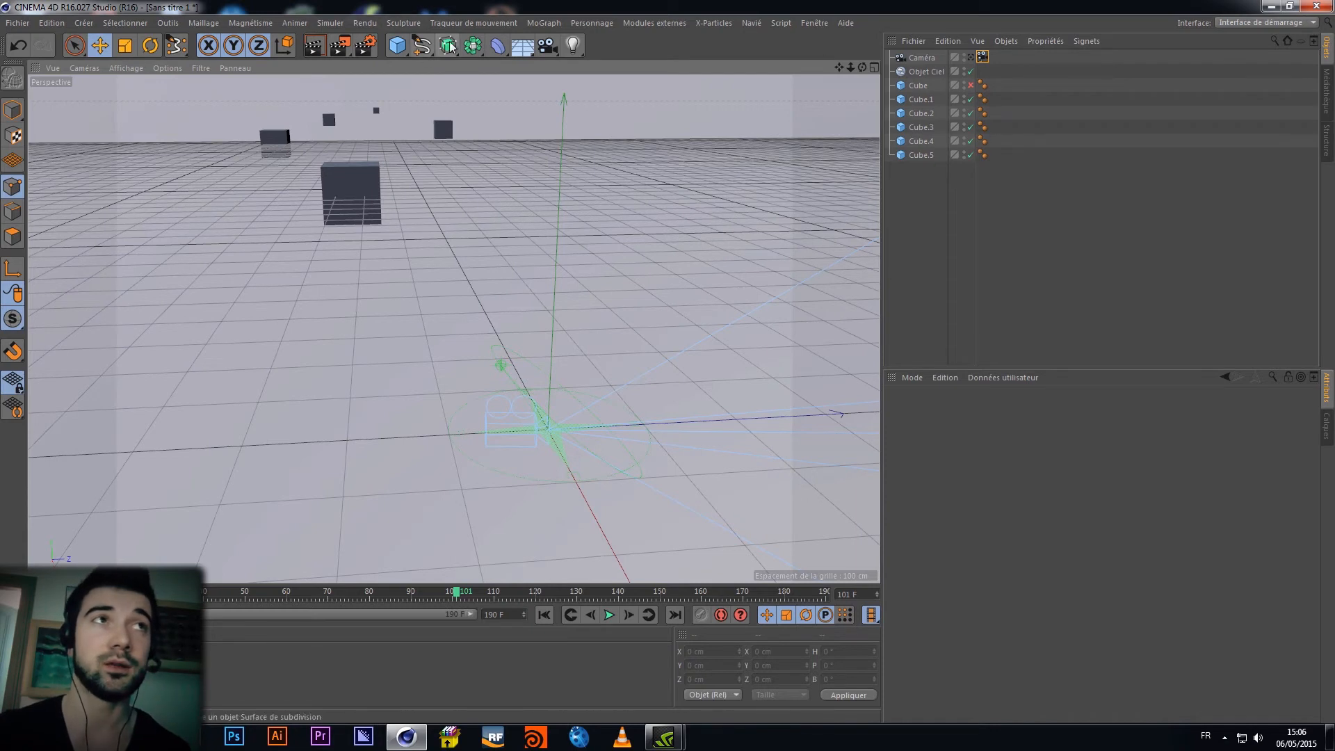
Set the Caméra réaliste tag's Inclinaison automatique to intensity 0.9 and Diminution 53 %, and collapse the group
left_click(982, 56)
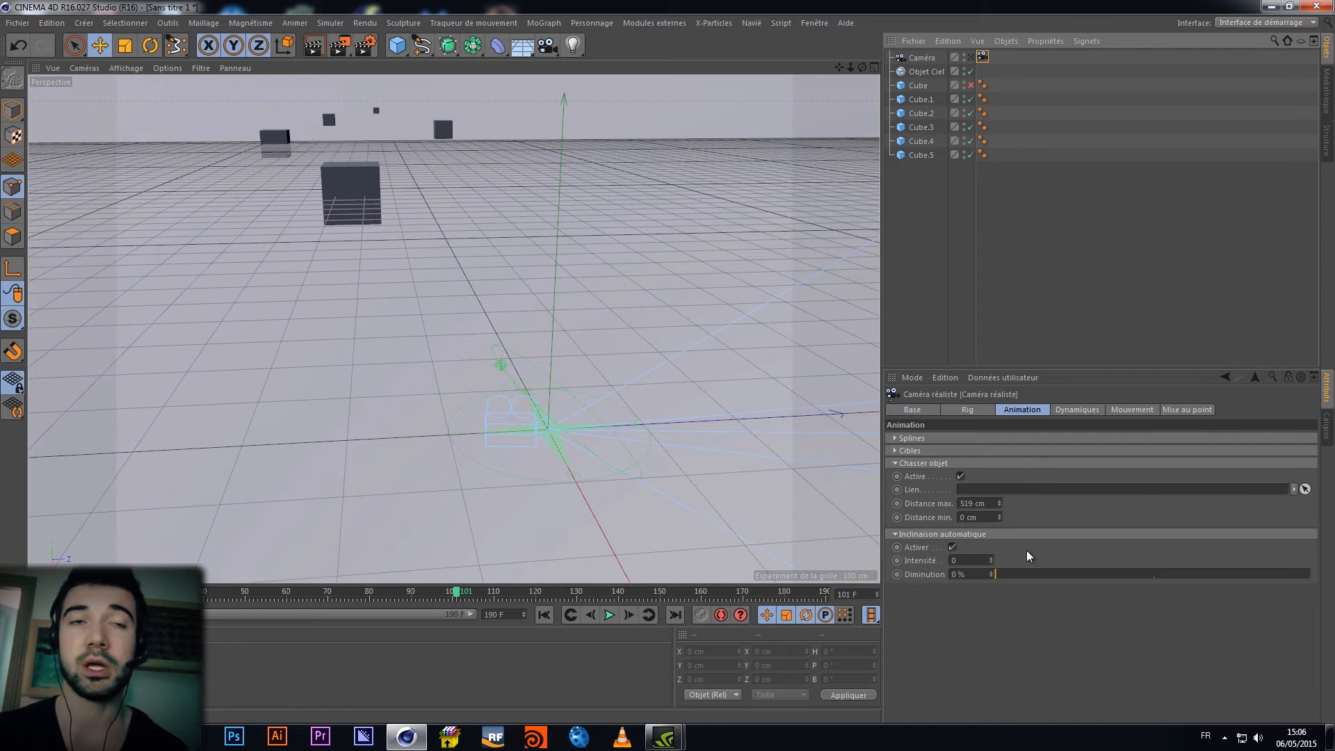
left_click_drag(1009, 574, 1082, 577)
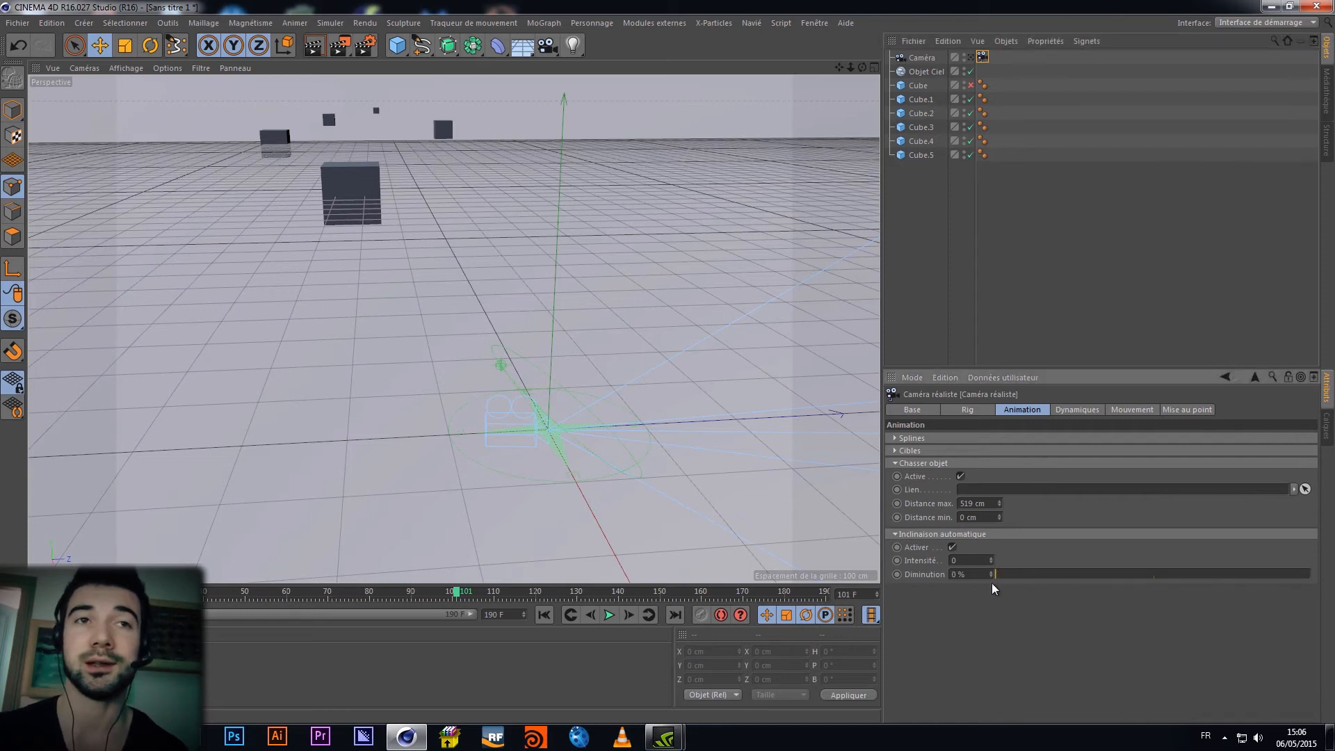
type(".6")
key("Return")
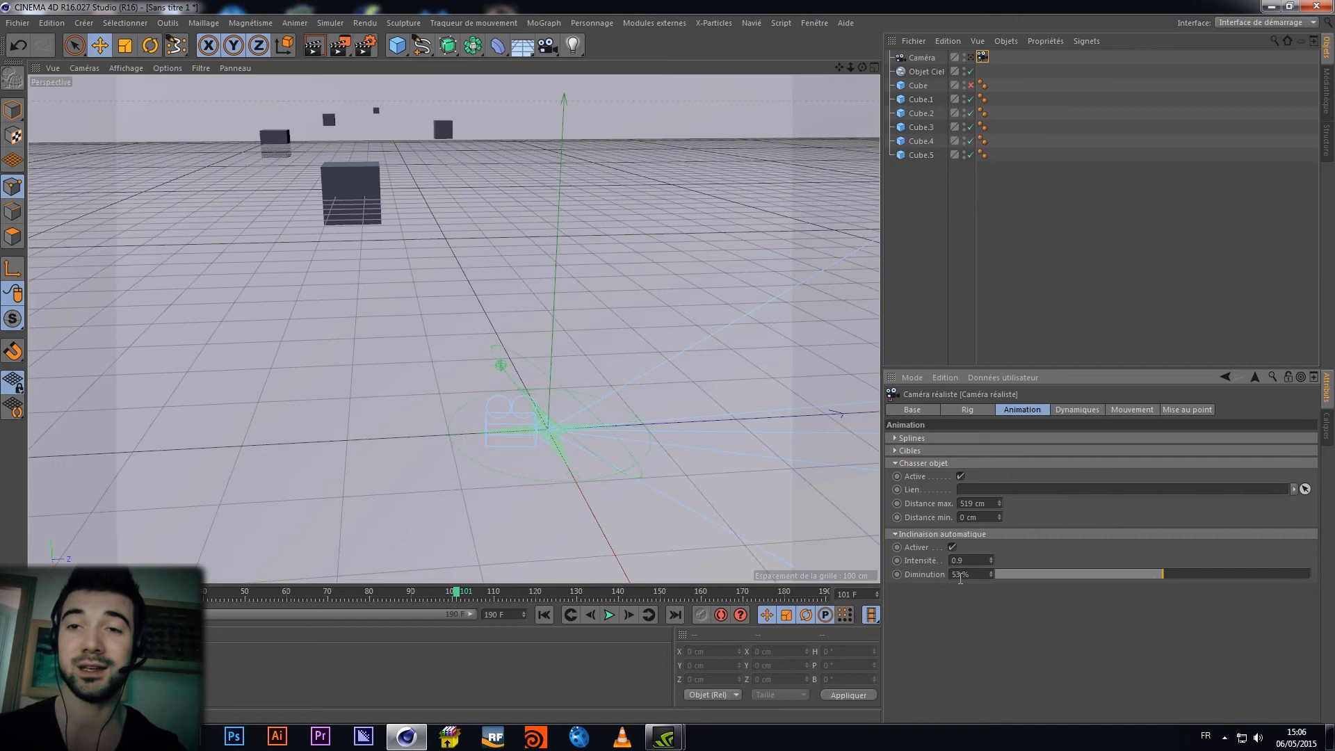
left_click(893, 535)
Turn off Ignorer les dimensions du rig in the camera tag's Rig settings
left_click(1059, 410)
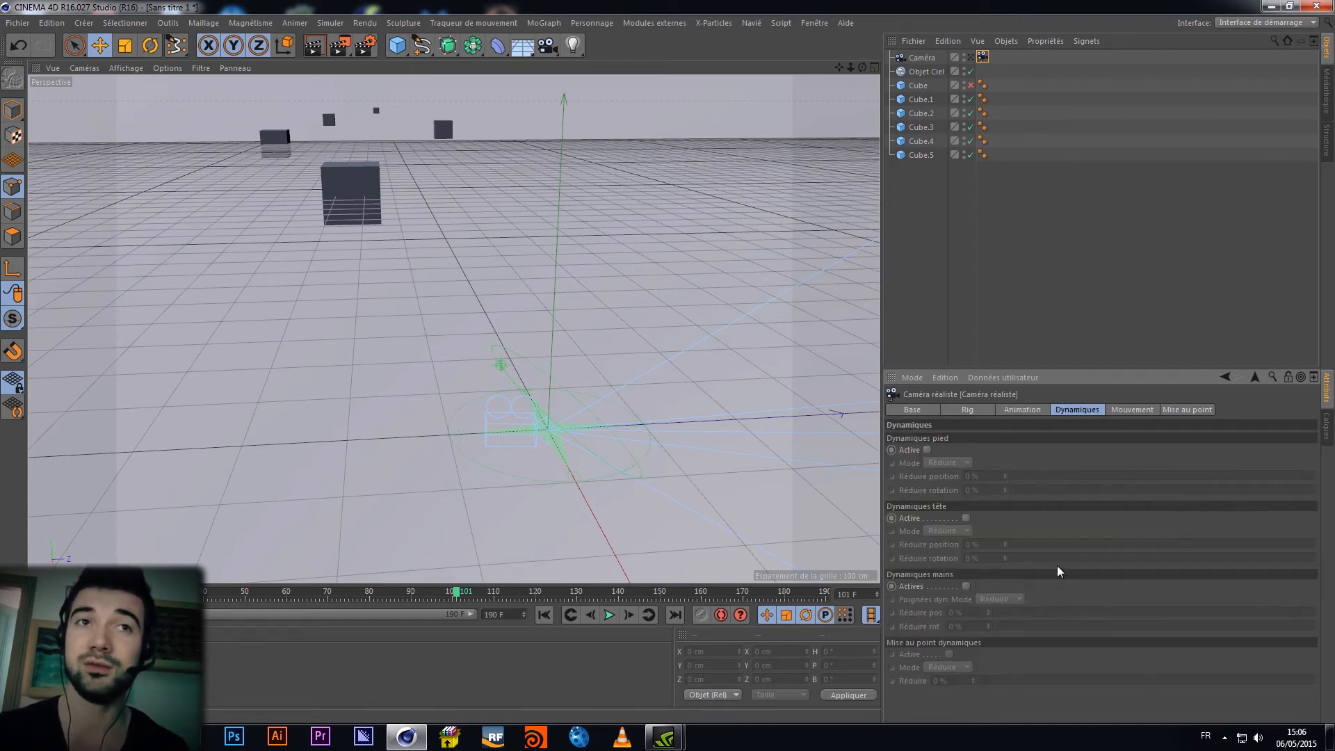
left_click(968, 409)
left_click(1174, 536)
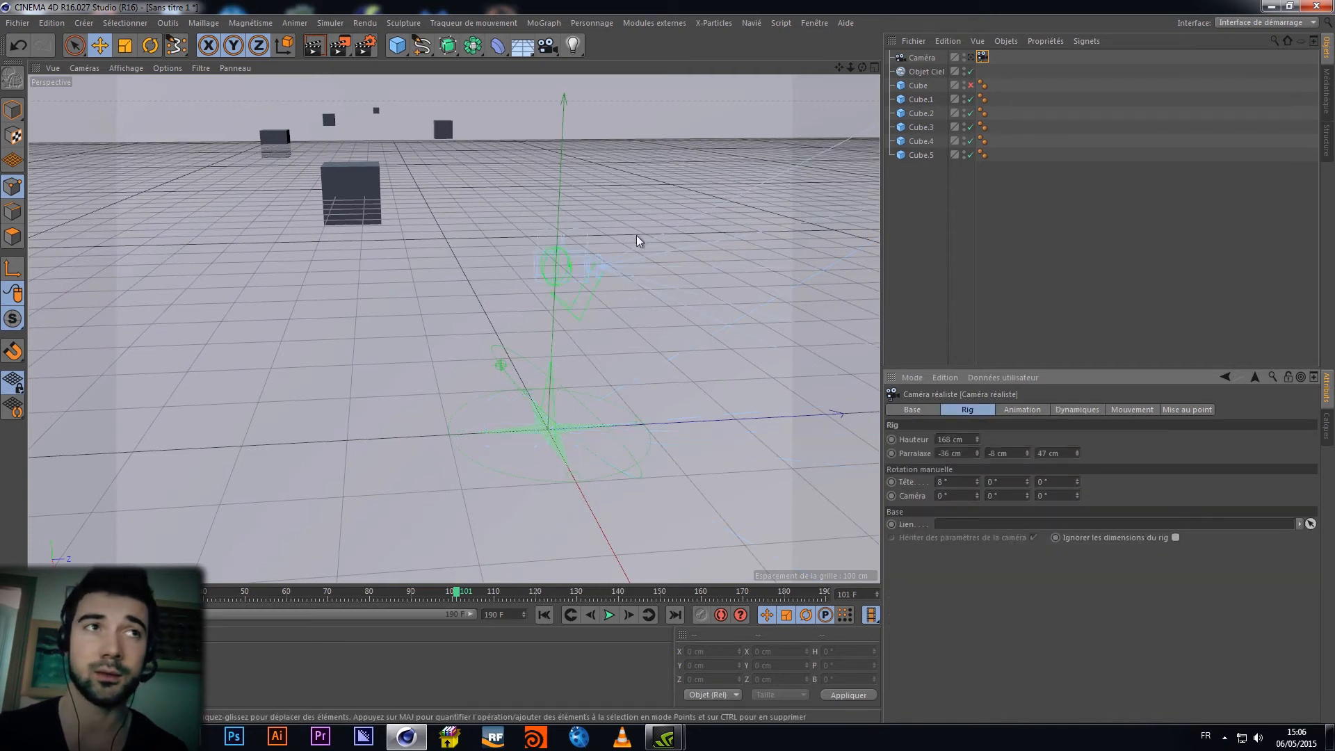
Activate the foot, head and hand dynamics (pied, tête, mains) of the Caméra réaliste tag
left_click(1073, 411)
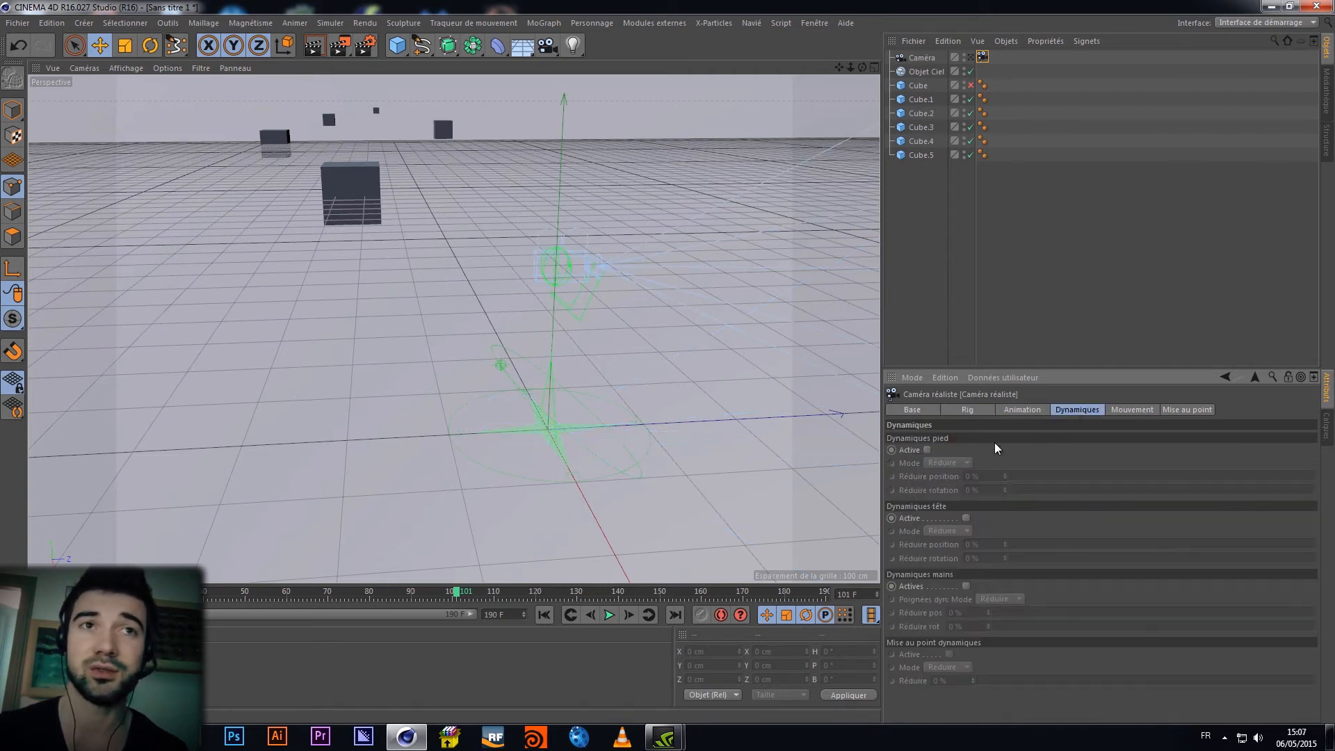
left_click(927, 450)
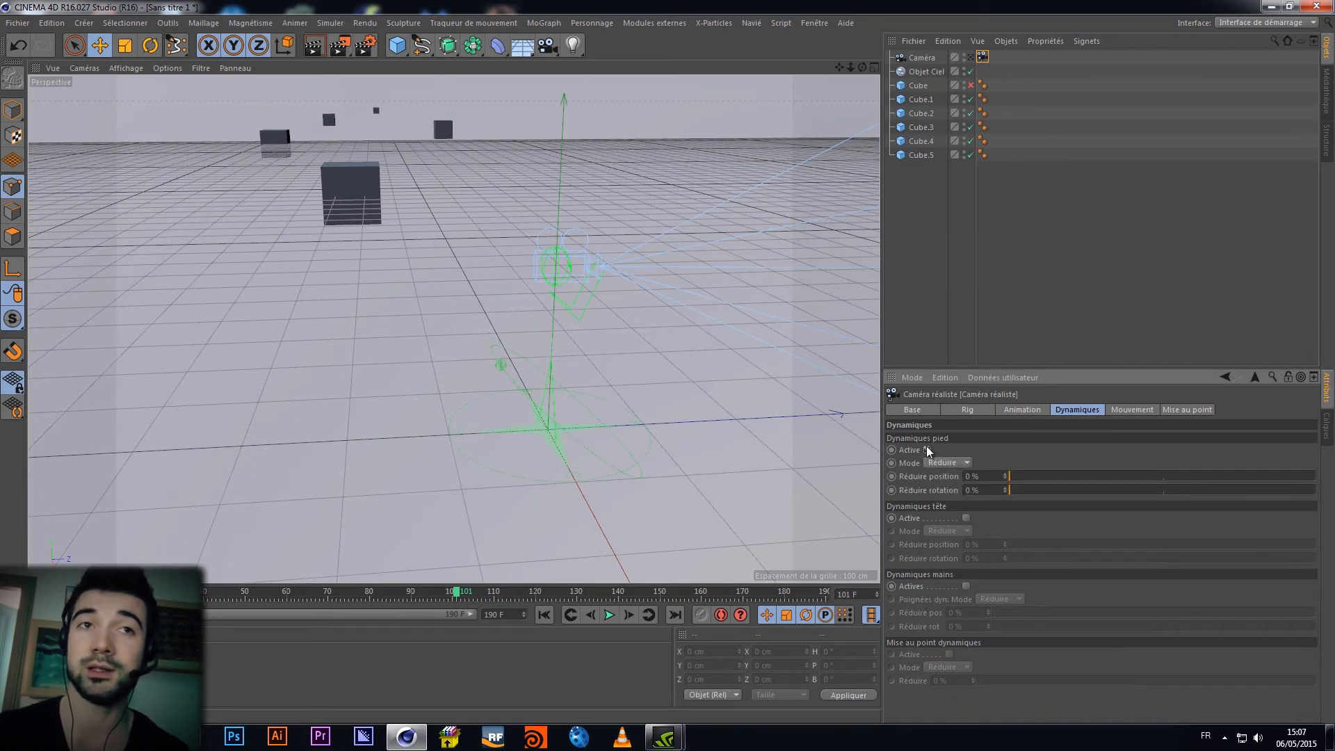
left_click(966, 518)
left_click(964, 584)
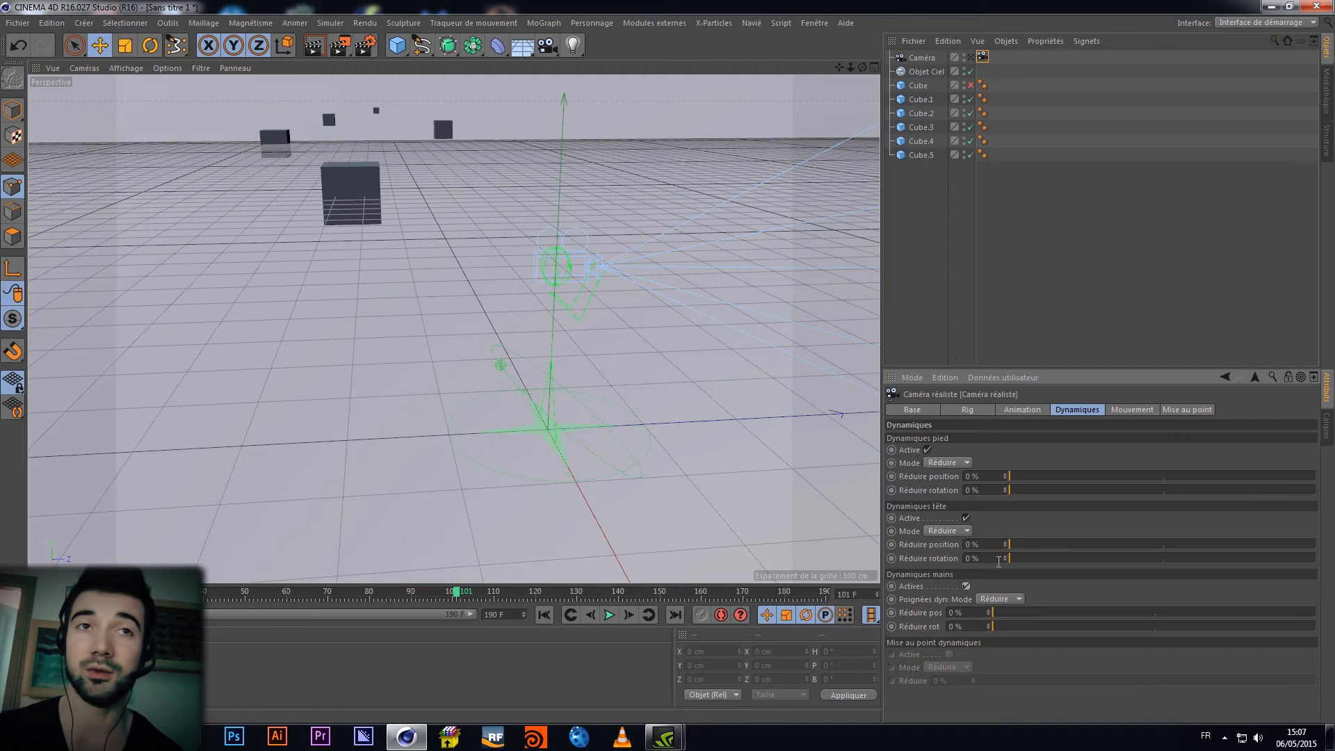
Set position and rotation reduction to 20 % and 41 % for pied, 23 % and 31 % for tête, 33 % and 31 % for mains
left_click_drag(1017, 477, 1134, 493)
left_click_drag(1029, 544, 1104, 558)
left_click_drag(994, 613, 1093, 612)
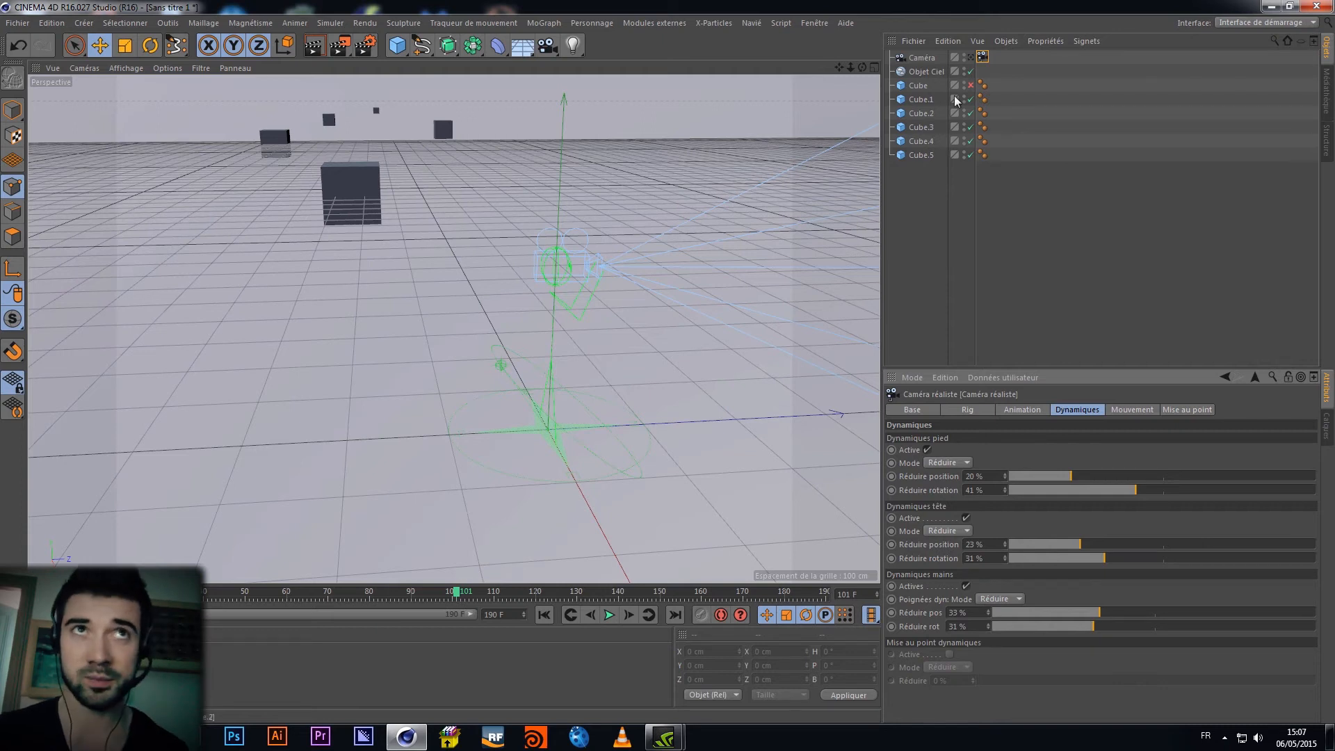
Look through Caméra, scrub the animation to frame 154, and check the Dynamiques pied mode options, keeping Réduire
left_click(969, 58)
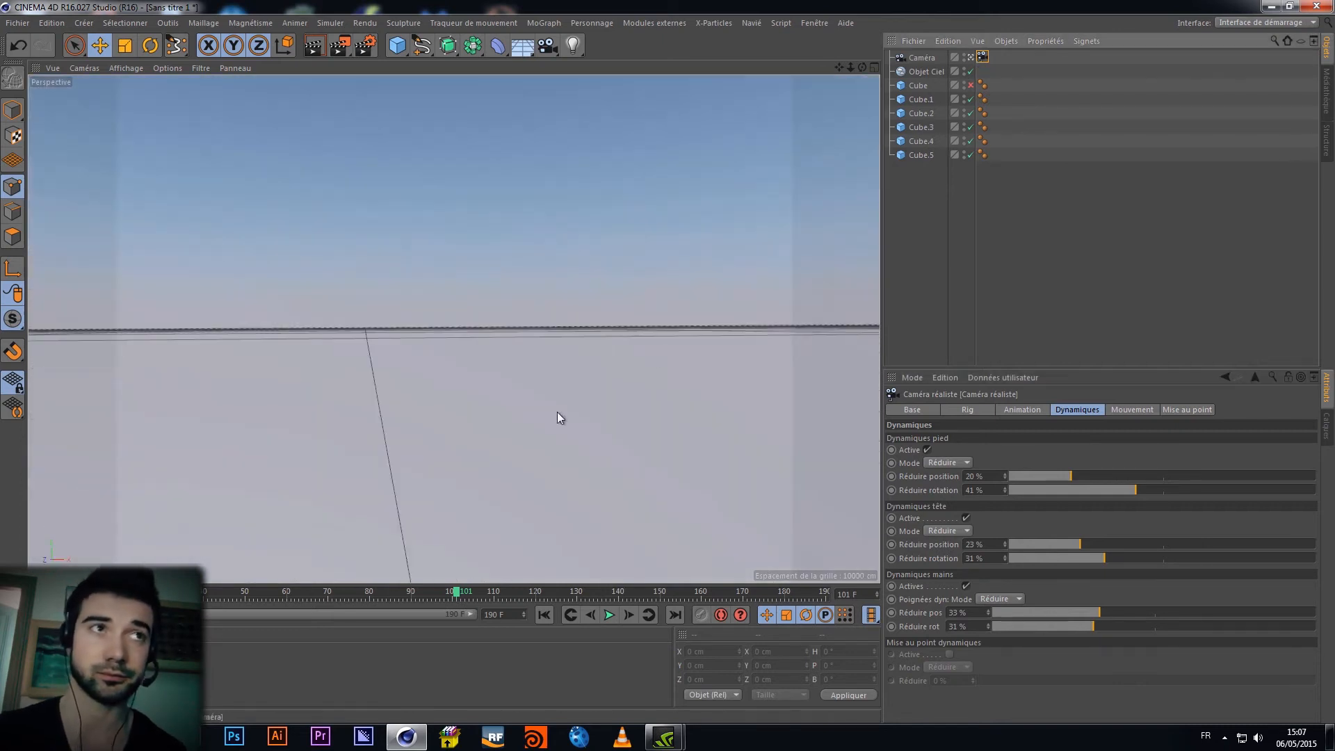
mouse_move(338, 590)
left_mouse_down()
mouse_move(153, 584)
mouse_move(678, 556)
left_mouse_up()
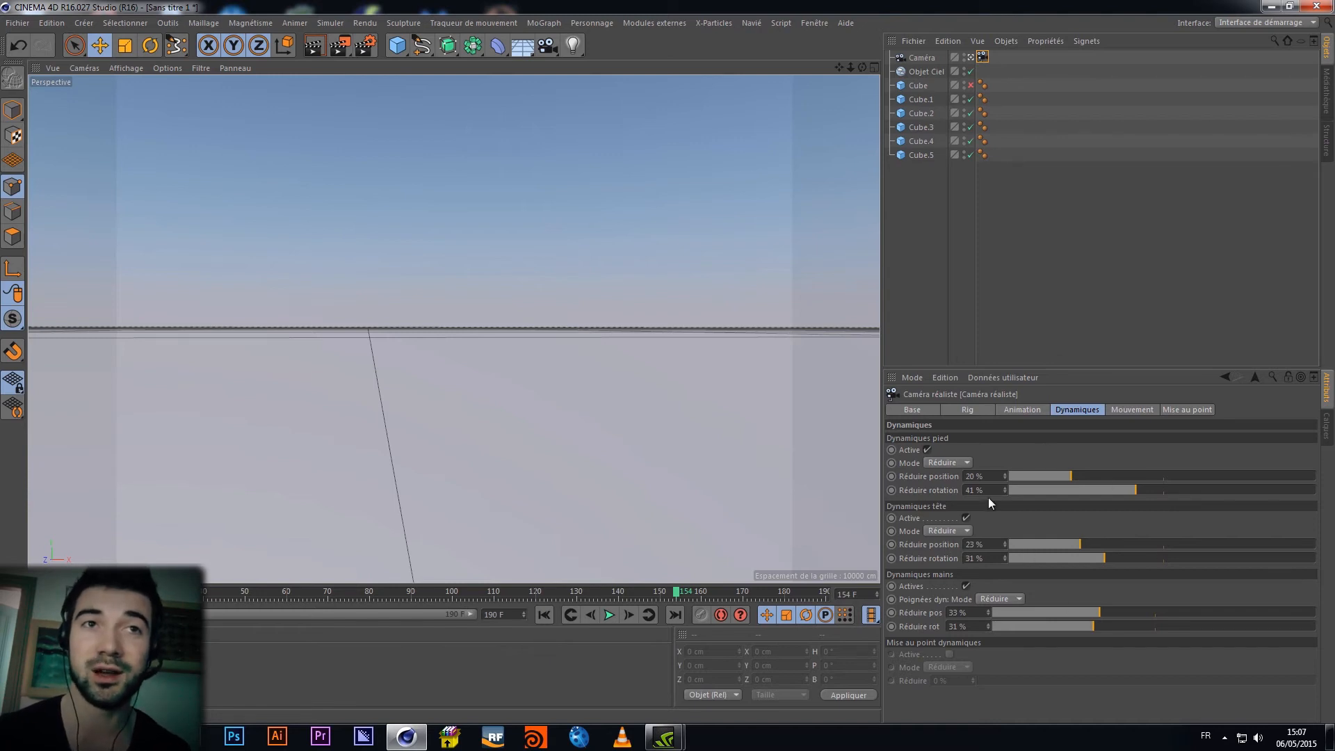
left_click(962, 463)
left_click(965, 474)
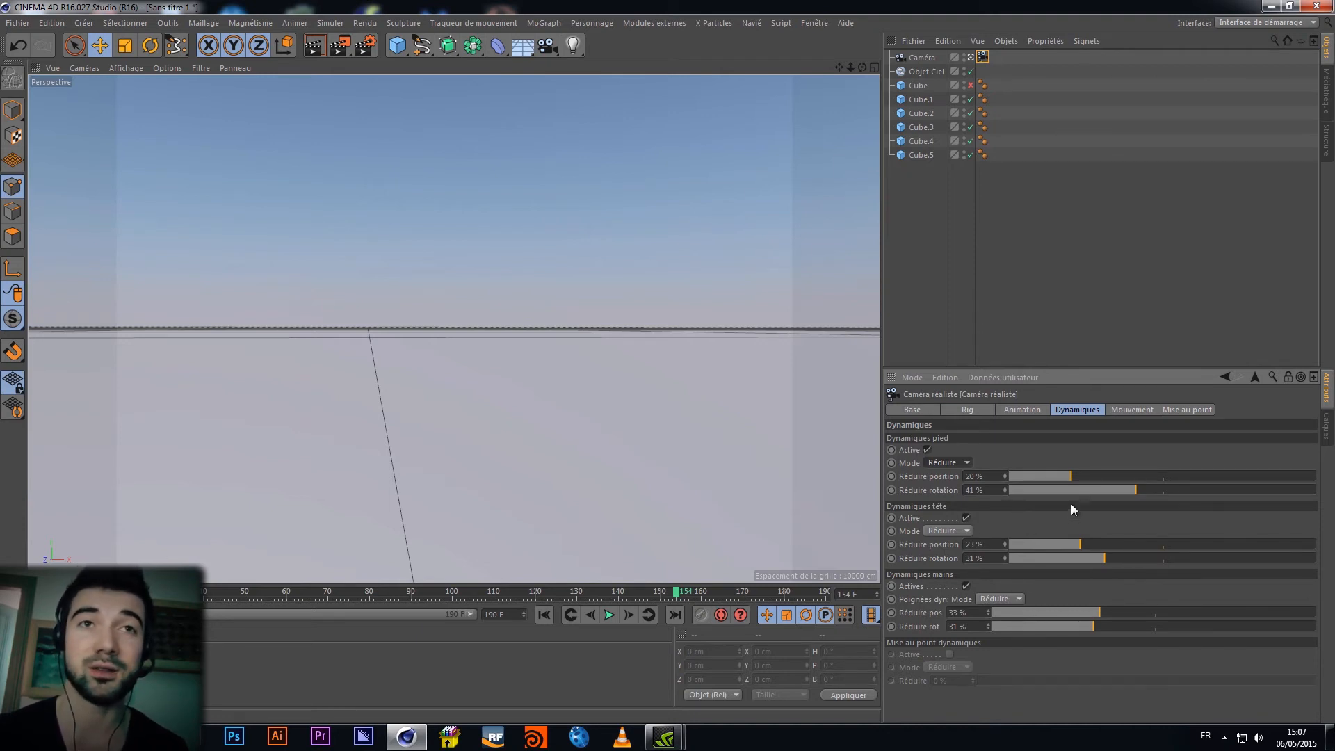
Lower position and rotation reduction to 5 % and 7 % for pied, 8 % and 5 % for tête, and mains rotation to 5 %
left_click_drag(1062, 489, 1025, 476)
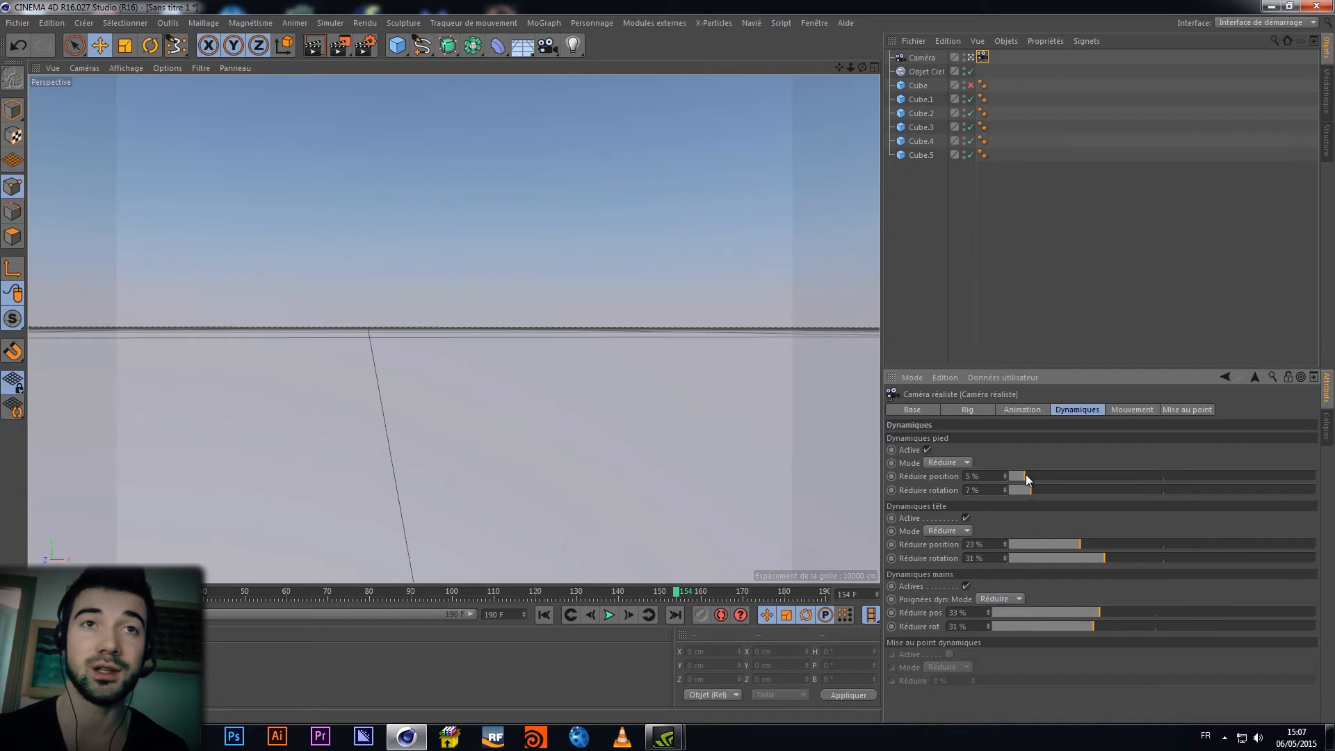
left_click_drag(1037, 550, 1033, 549)
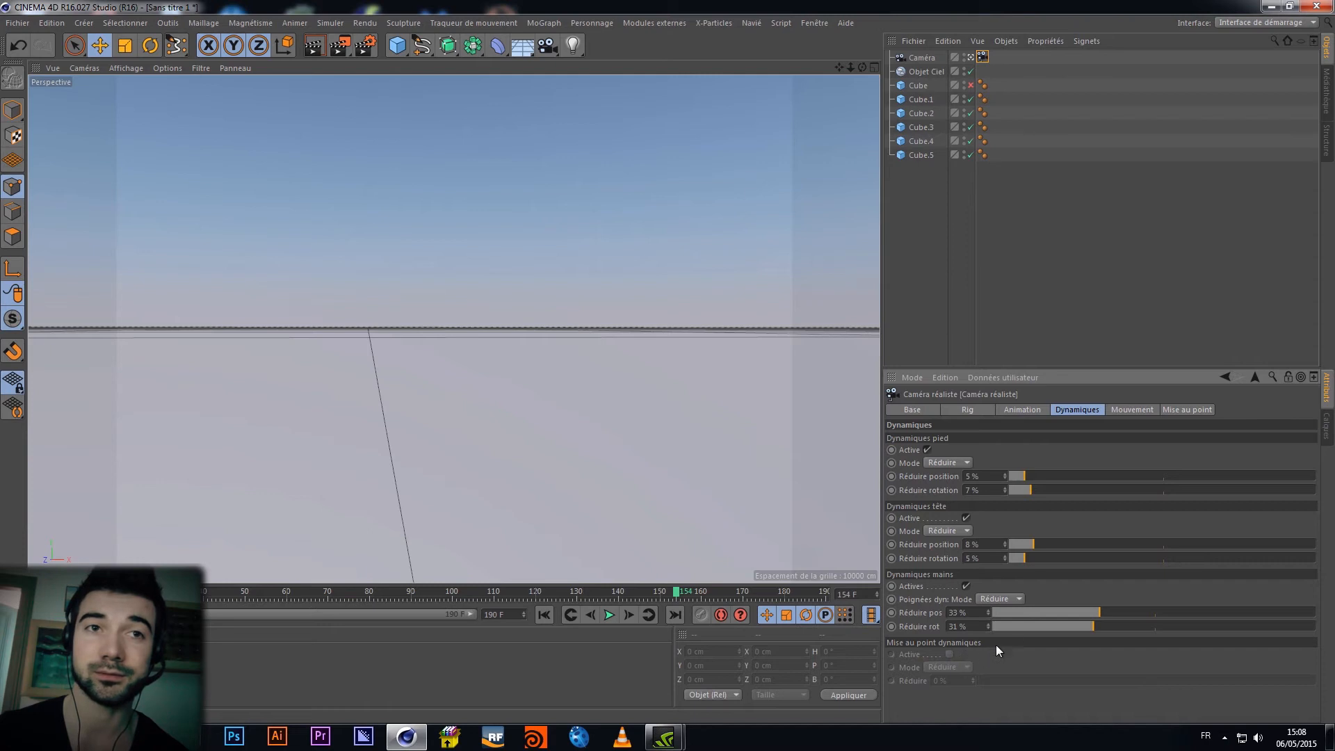
left_click(1009, 627)
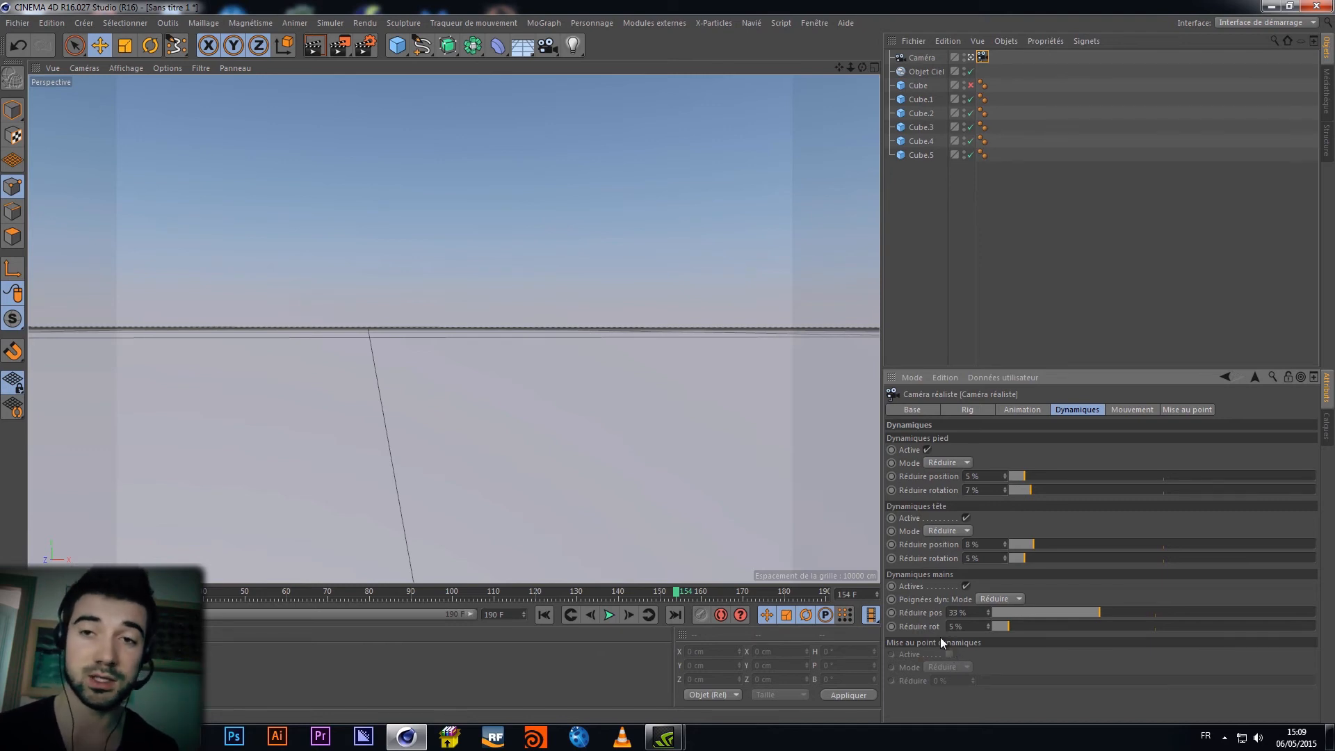
Check the Mouvement settings and deactivate the foot, head and hand dynamics
left_click(1128, 411)
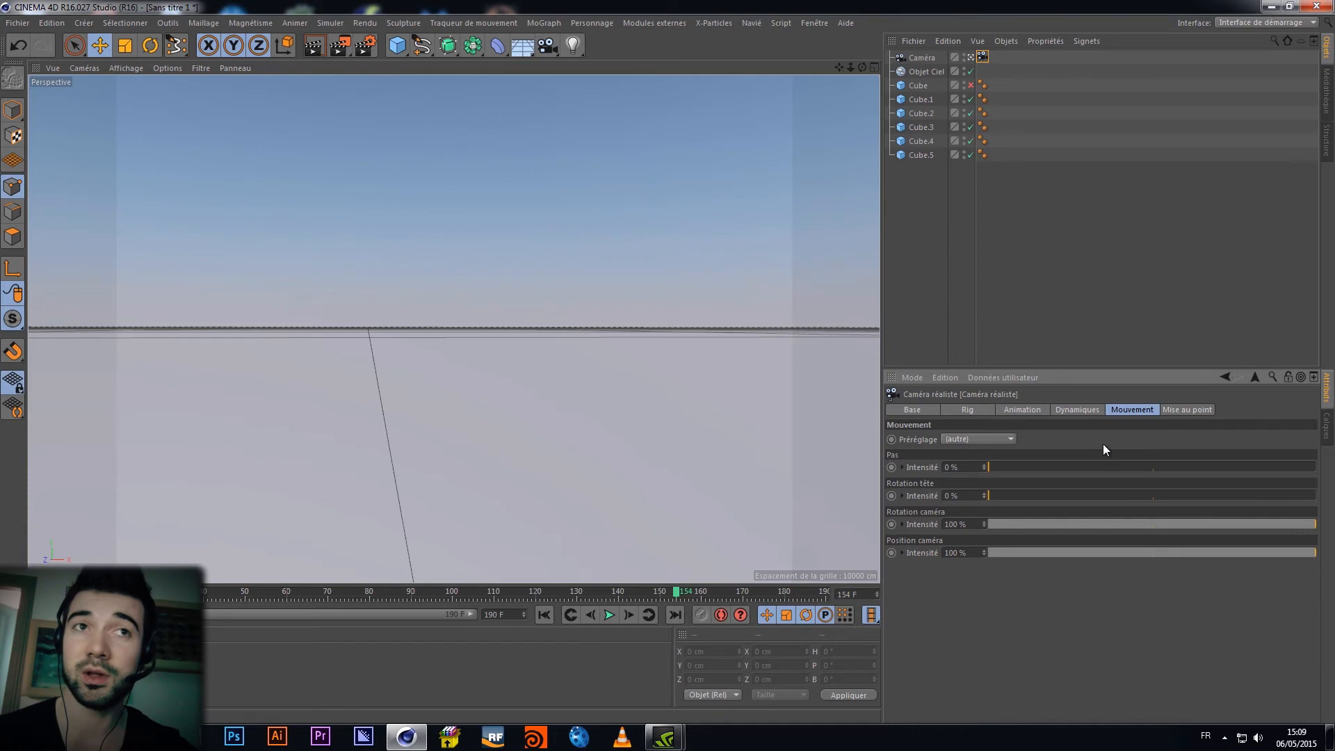
left_click(1077, 410)
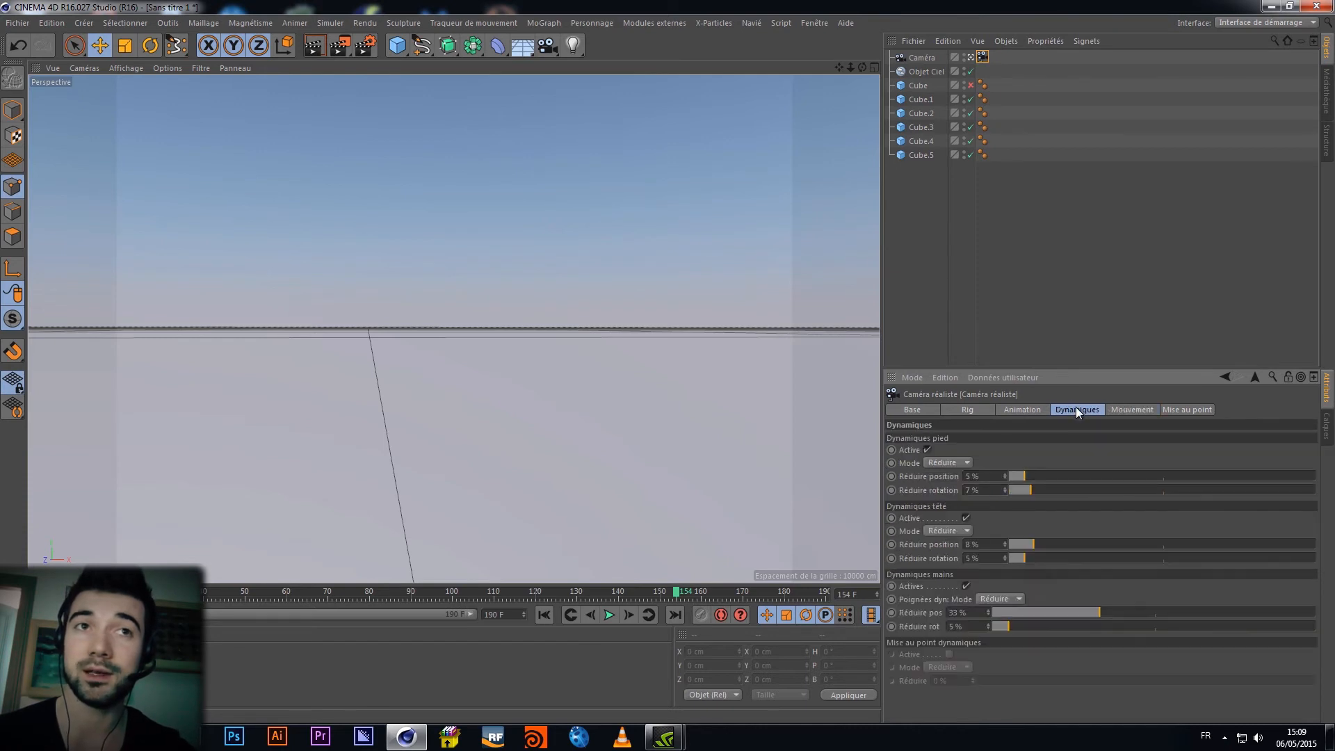
left_click(926, 449)
left_click(966, 519)
left_click(967, 585)
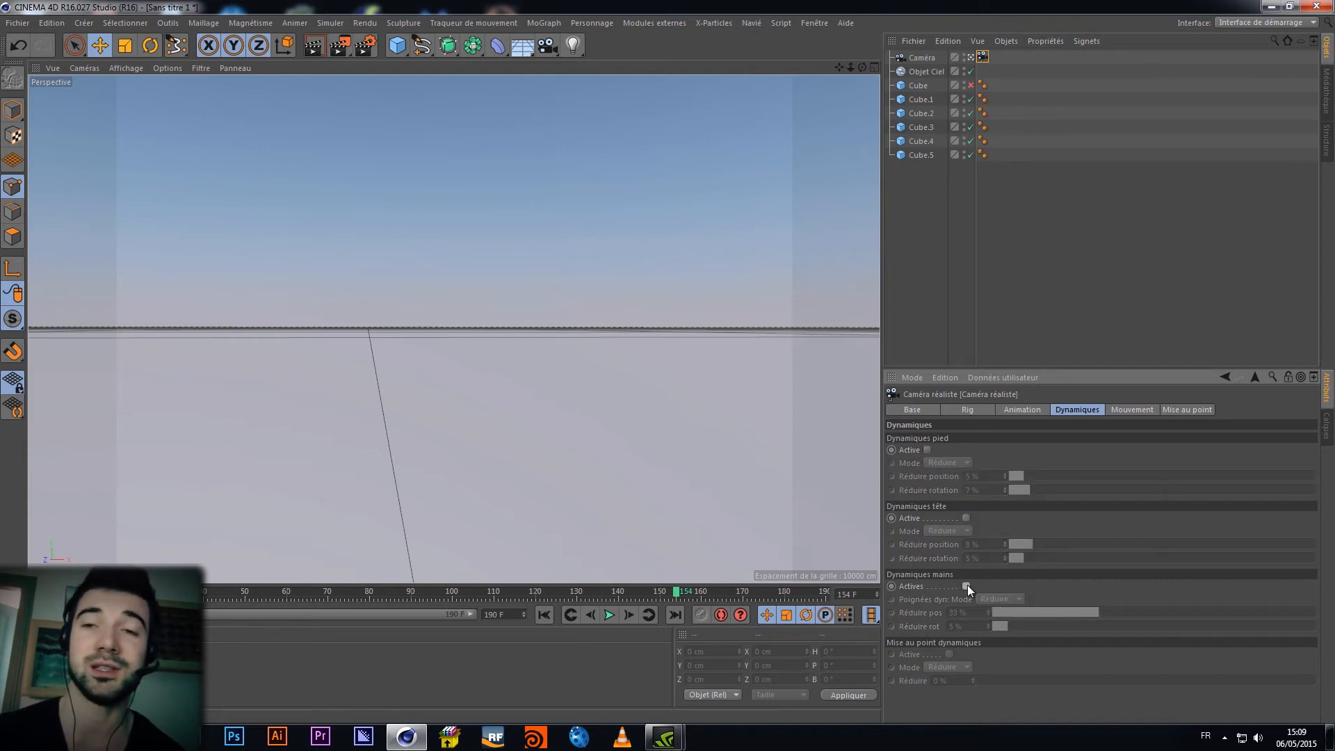
Apply the Ego preset to the Caméra réaliste tag's Mouvement settings
left_click(1132, 410)
left_click(996, 438)
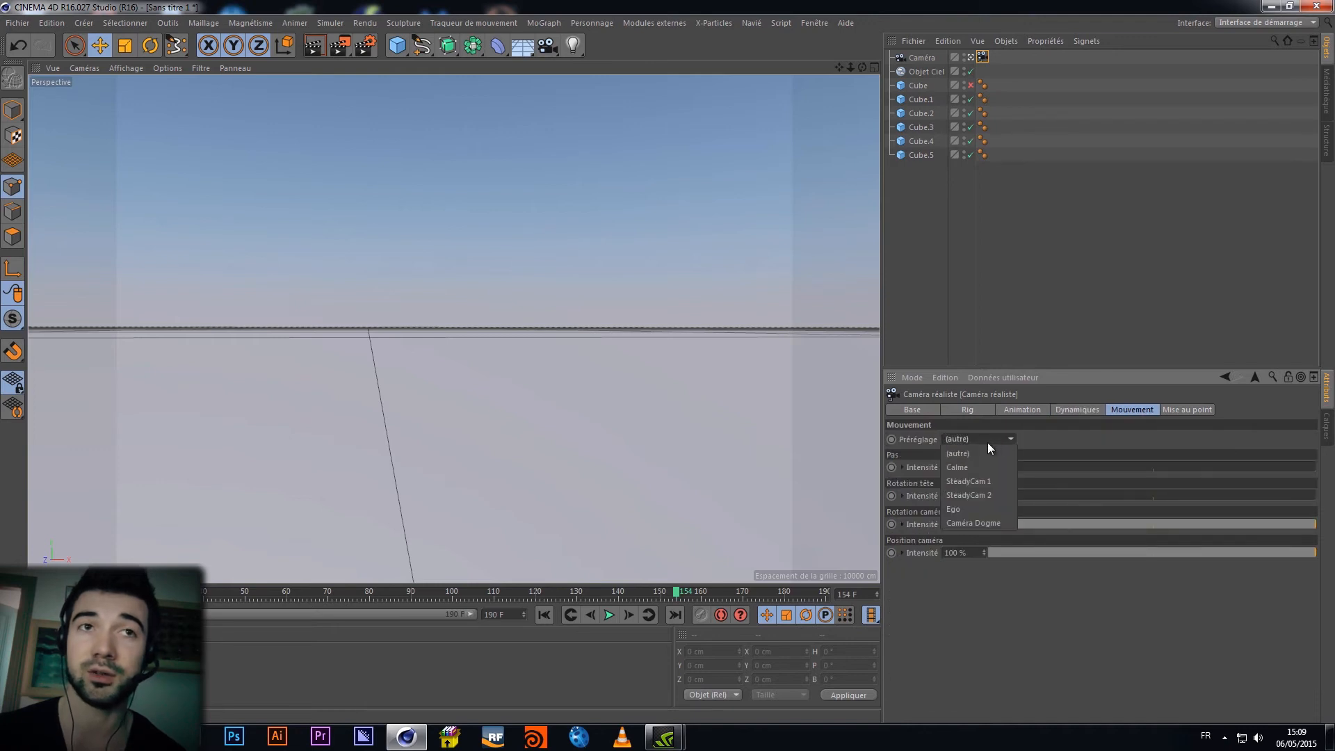
left_click(953, 509)
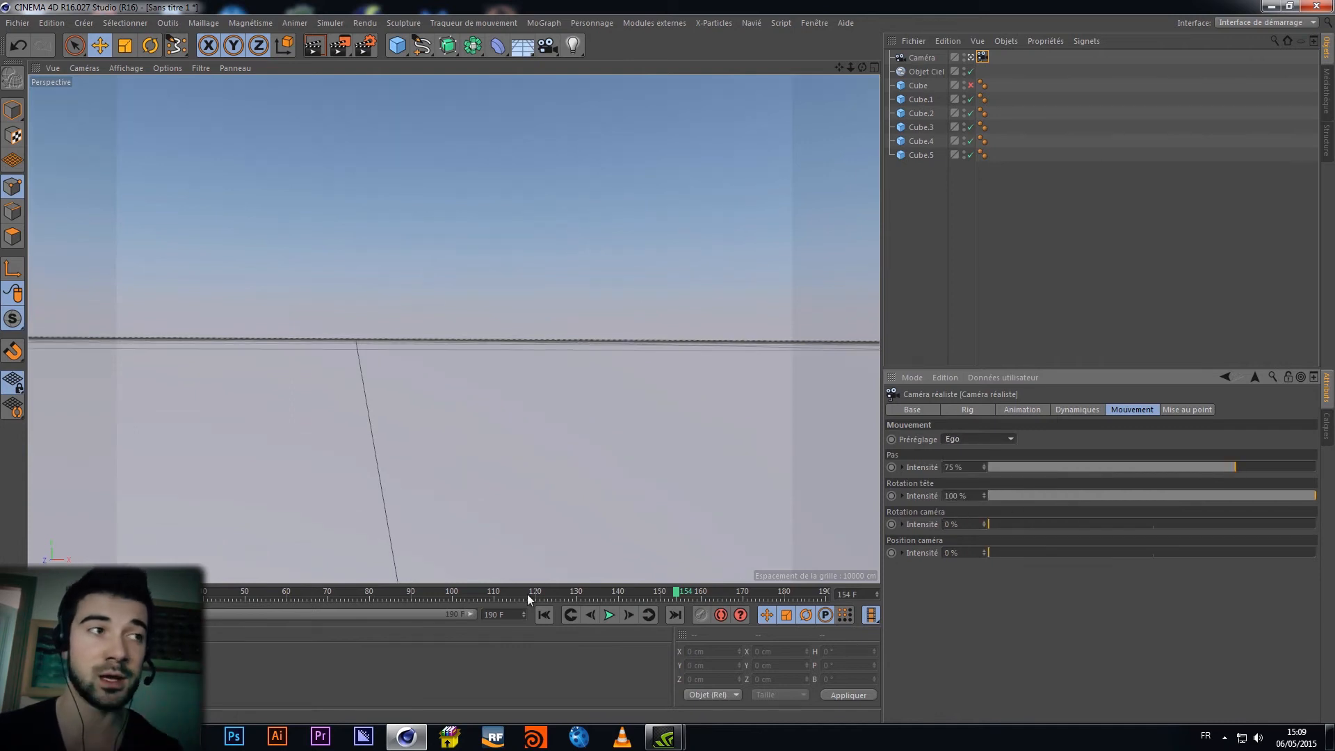
Preview the Ego motion up to frame 165, apply the SteadyCam 1 preset, and scrub the animation back to frame 0
left_click_drag(321, 595, 723, 592)
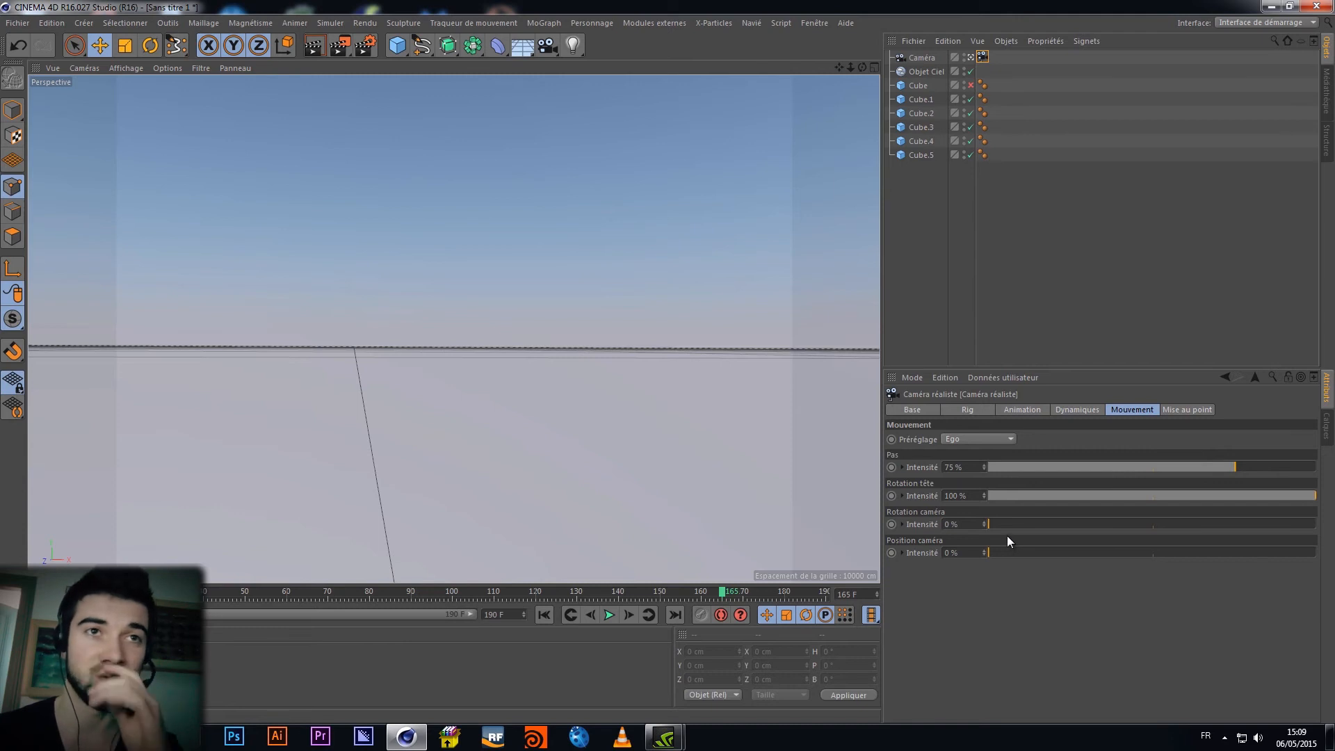
left_click(986, 442)
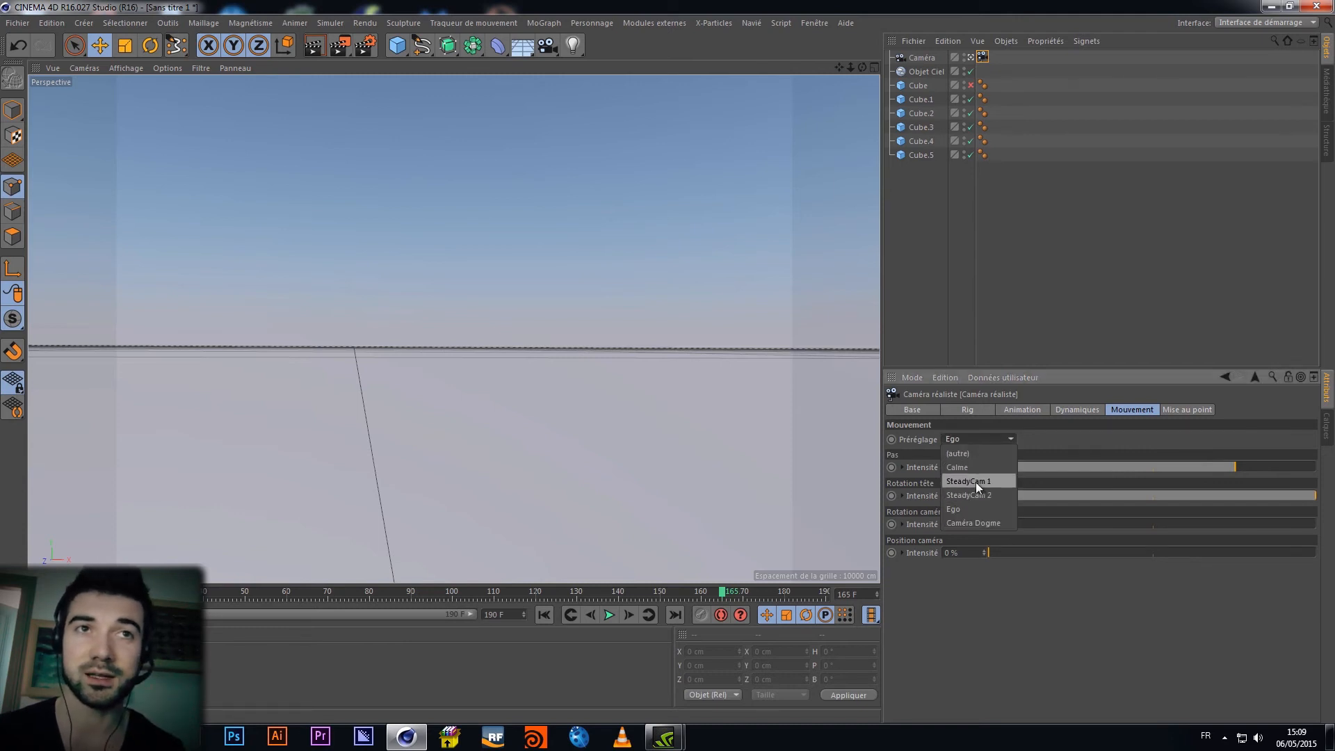
left_click(975, 481)
left_click_drag(721, 593, 7, 547)
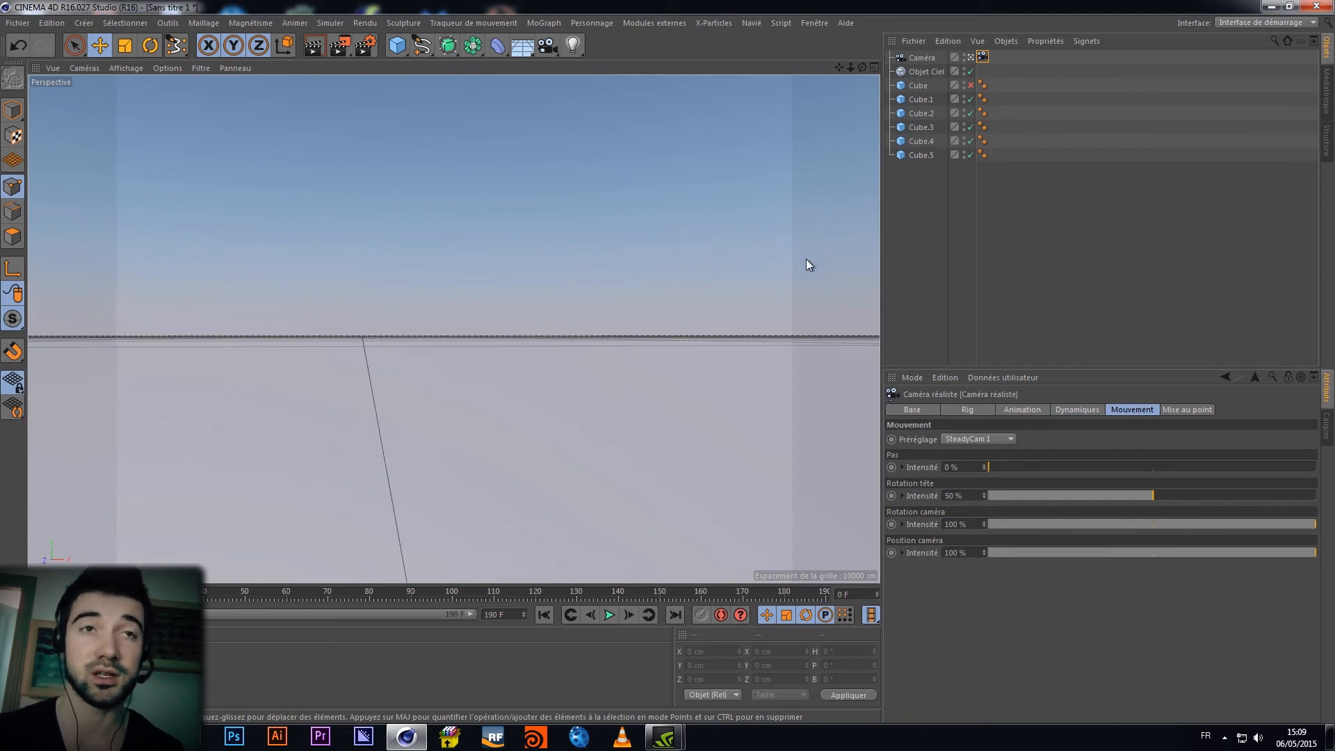
Compare the Caméra réaliste tag's Dynamiques settings with its Mouvement settings
left_click(1071, 411)
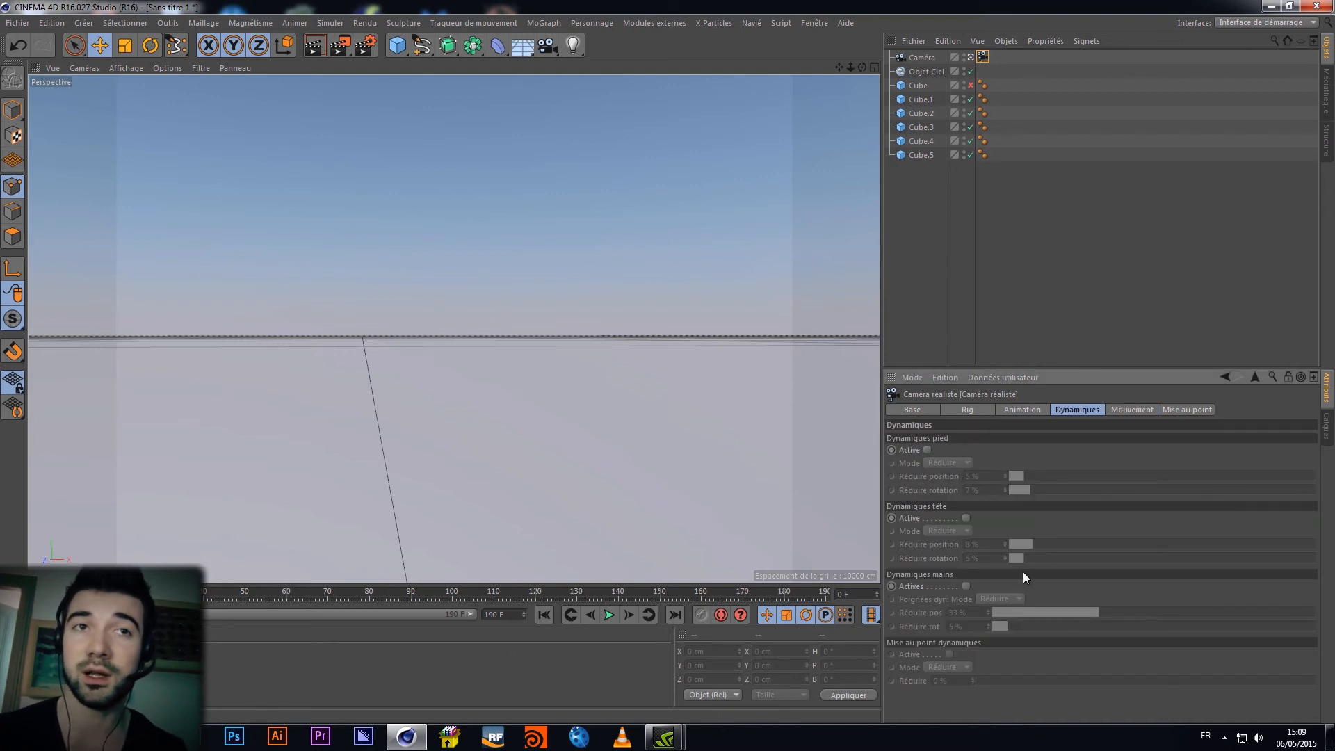
left_click(1128, 410)
left_click(1075, 410)
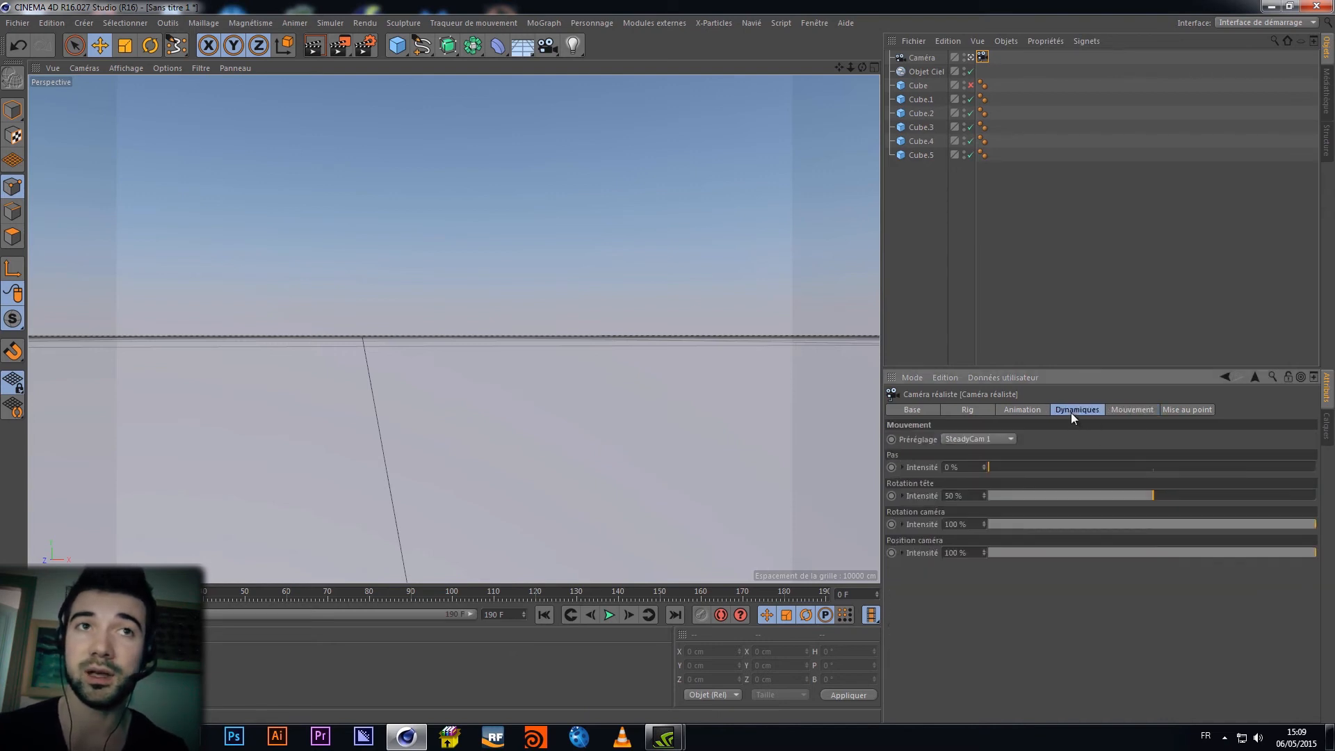
left_click(1136, 410)
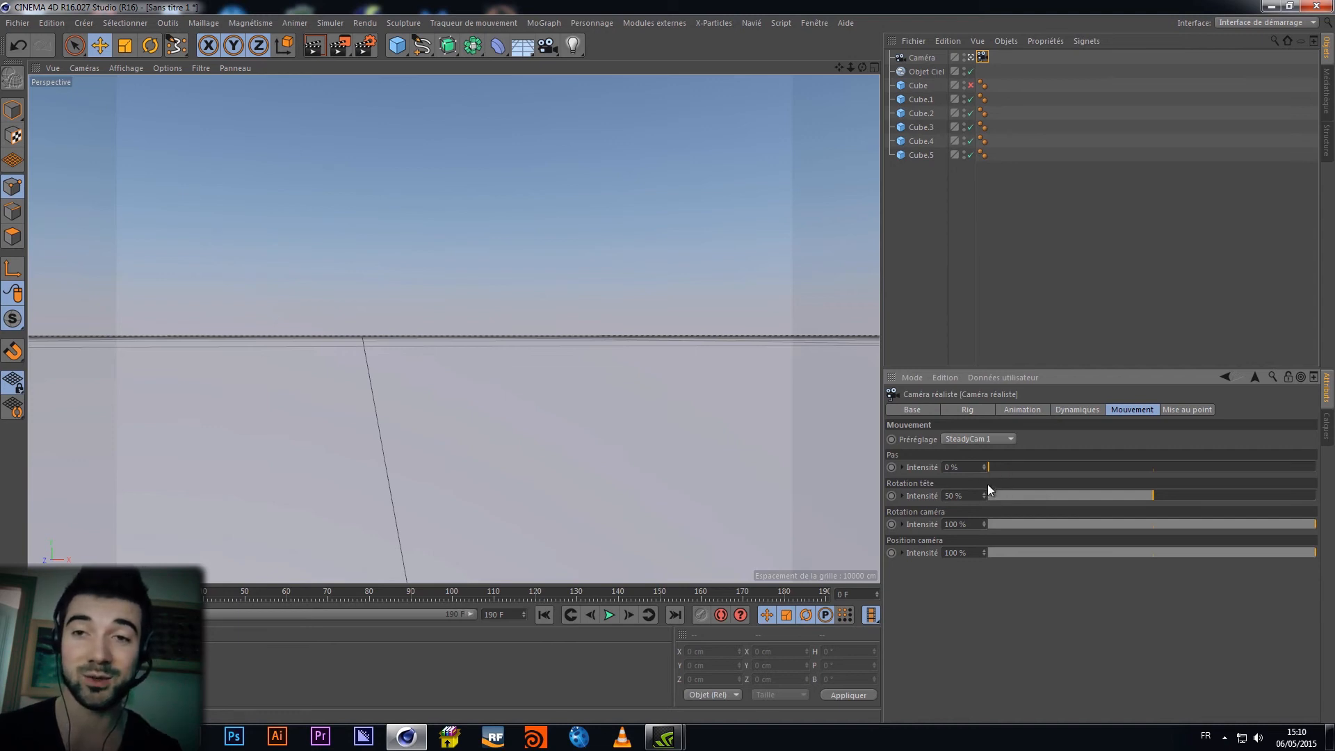
left_click(1064, 410)
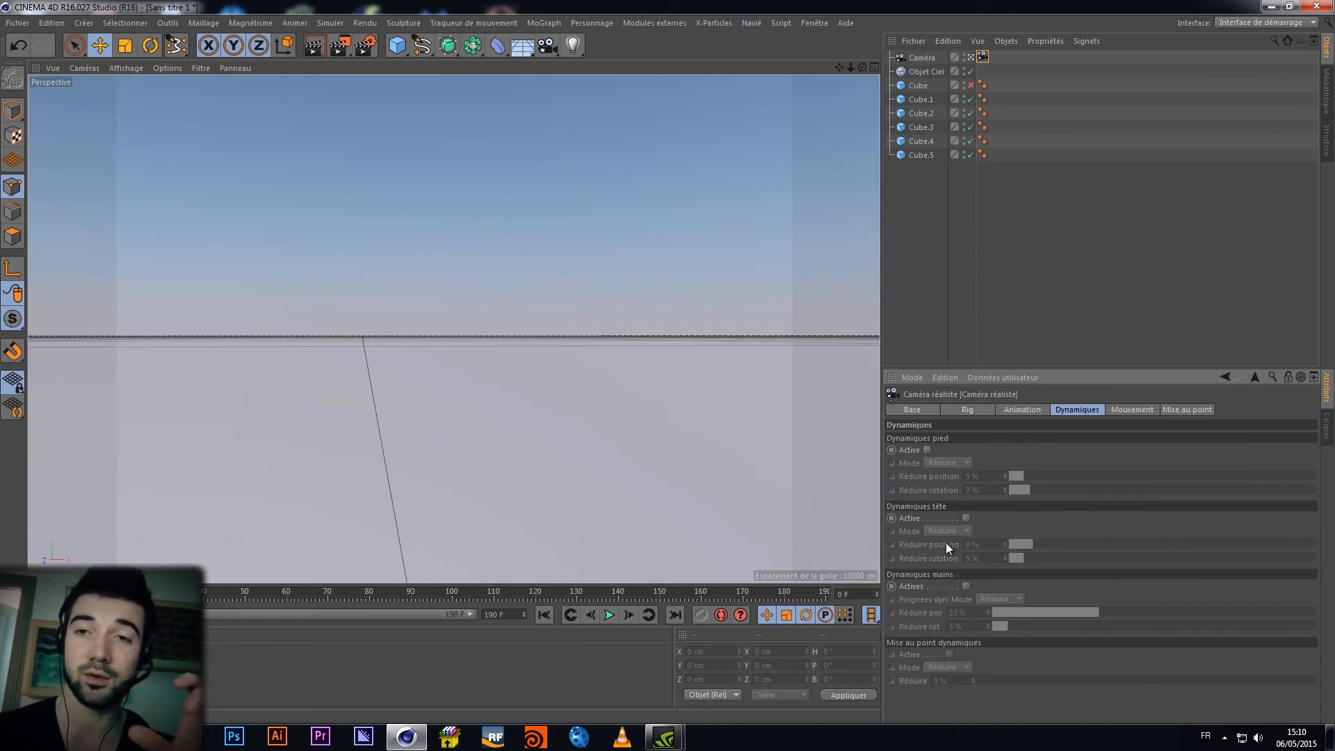
Activate the Mise au point control of the Caméra réaliste tag and leave the camera view
left_click(1180, 412)
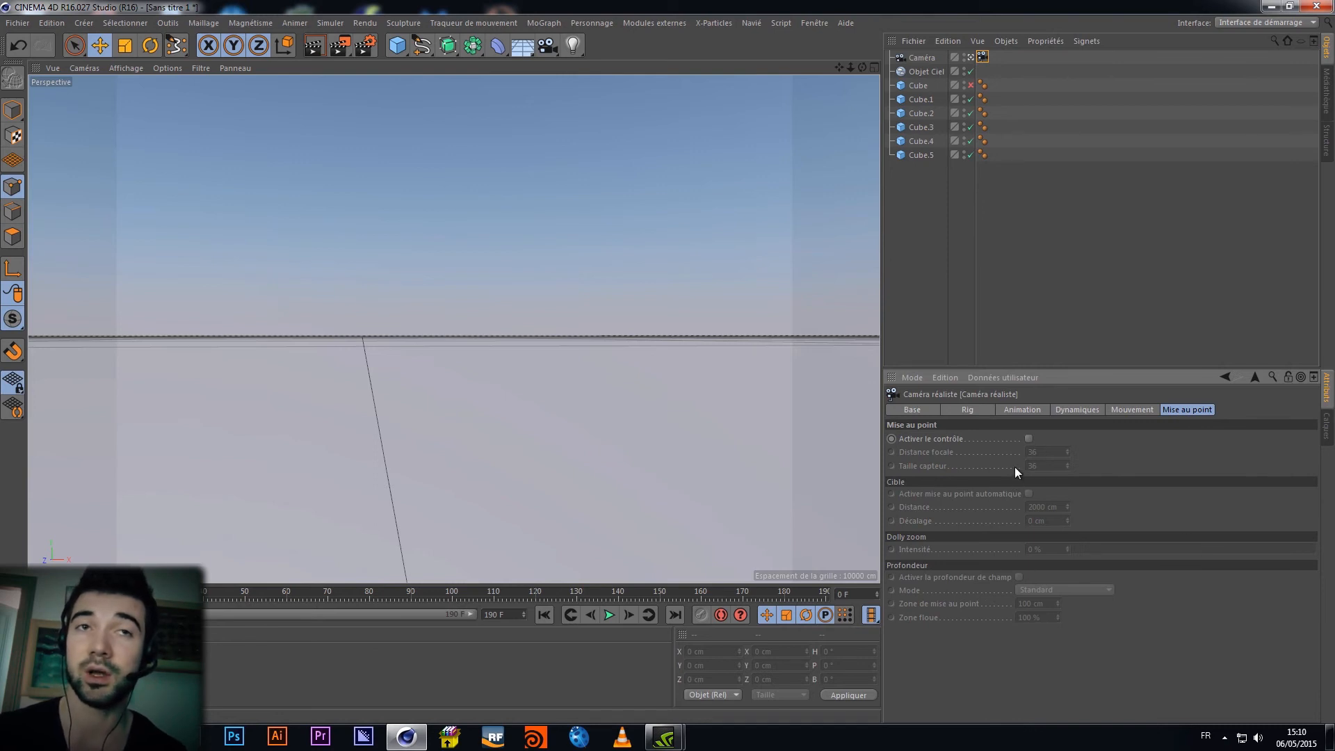
left_click(1028, 439)
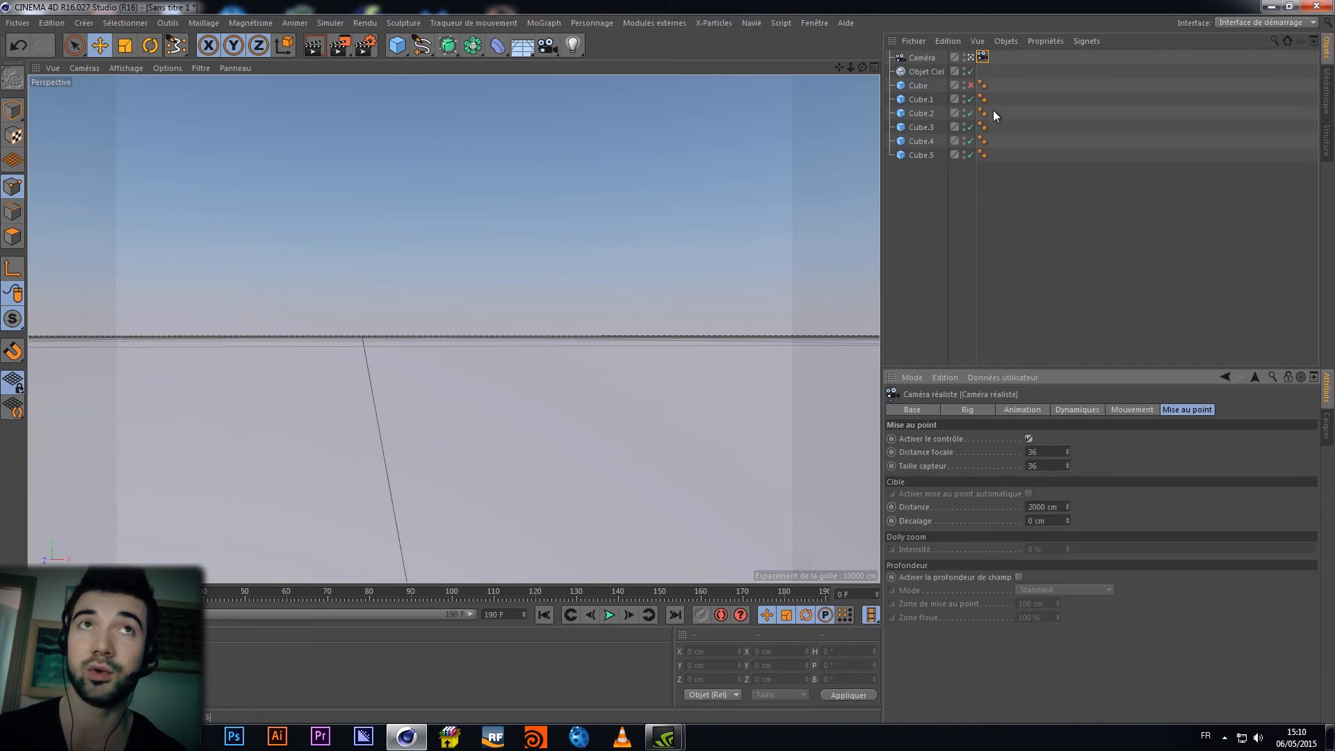
left_click(970, 57)
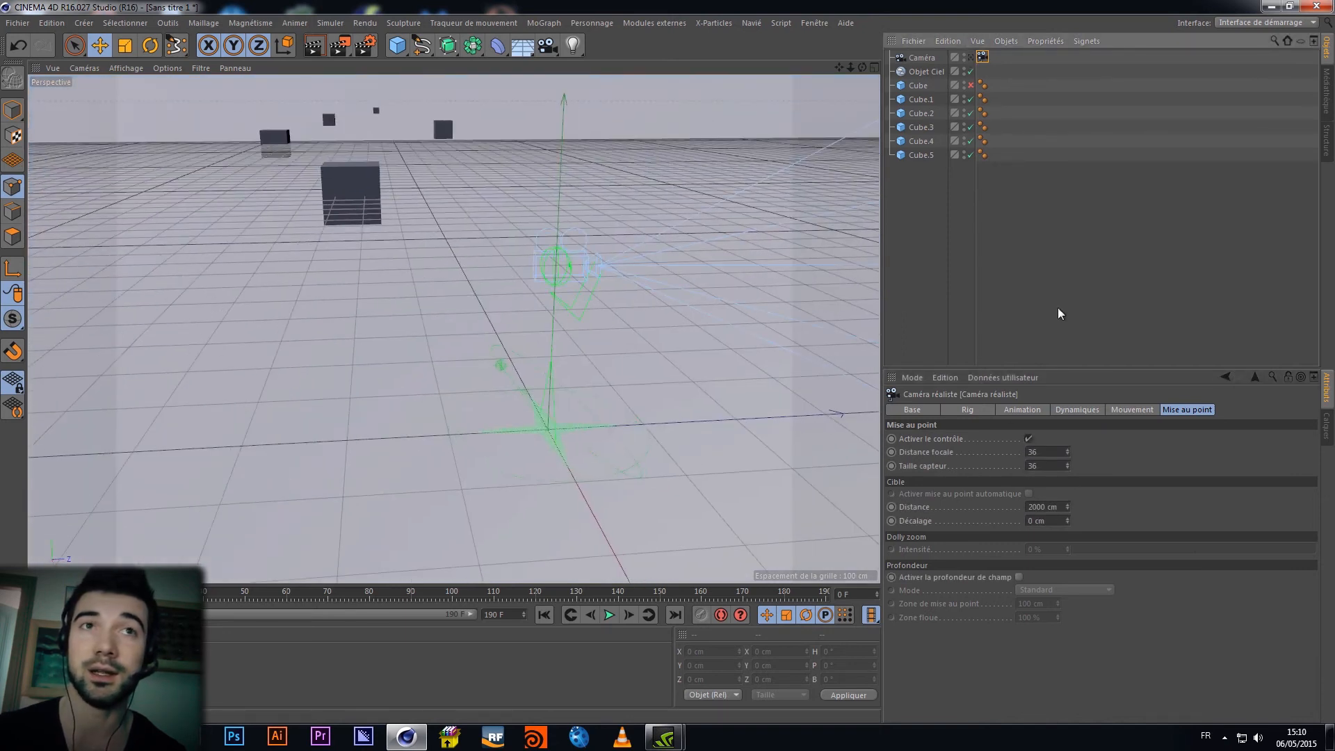
Set the tag's Distance focale to 77 and Taille capteur to 41.9, framing the camera cone in the viewport
double_click(1065, 453)
type("2")
key("Return")
mouse_move(1066, 451)
left_mouse_down()
mouse_move(1066, 404)
mouse_move(1067, 461)
left_mouse_up()
right_click_drag(577, 281, 616, 327, "alt")
middle_click_drag(616, 327, 336, 223, "alt")
right_click_drag(336, 223, 338, 358, "alt")
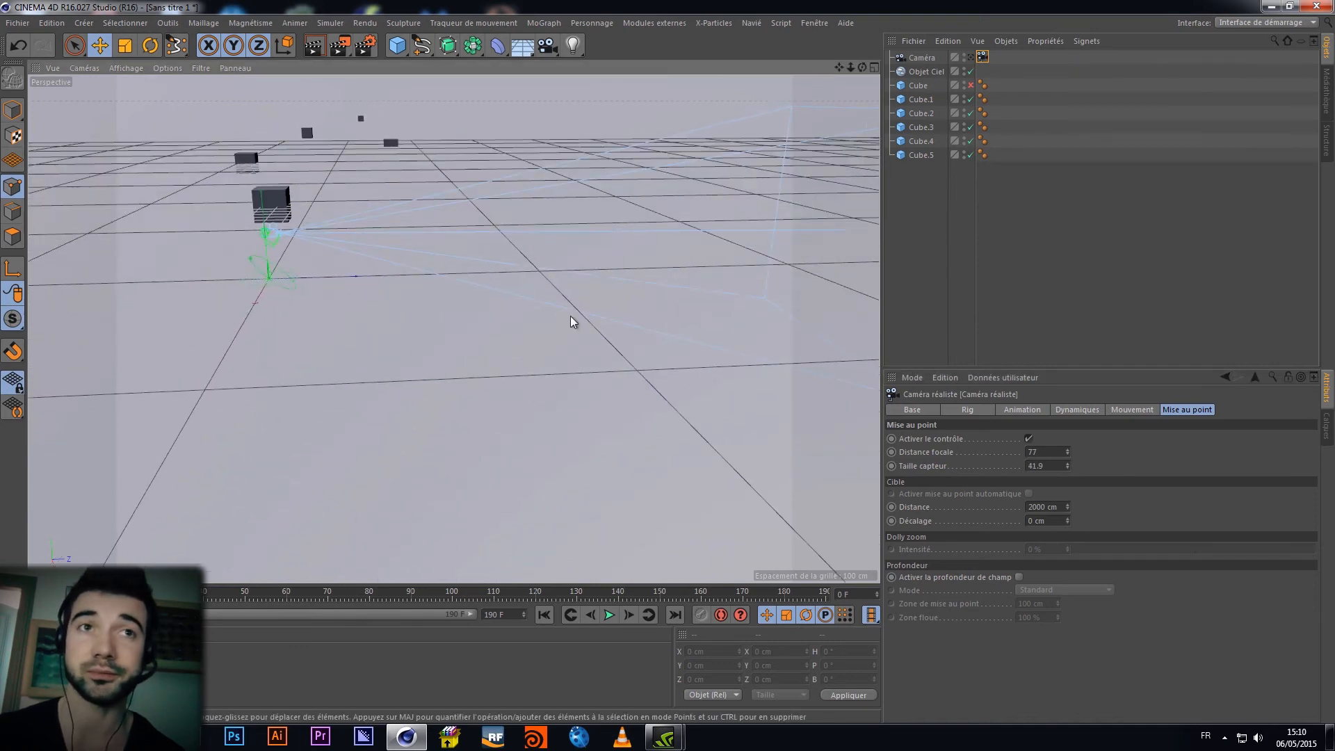
Set the Cible Distance to 1657 cm and compare it with the camera object's own focus settings
mouse_move(1069, 506)
left_mouse_down()
mouse_move(1069, 532)
mouse_move(1066, 484)
left_mouse_up()
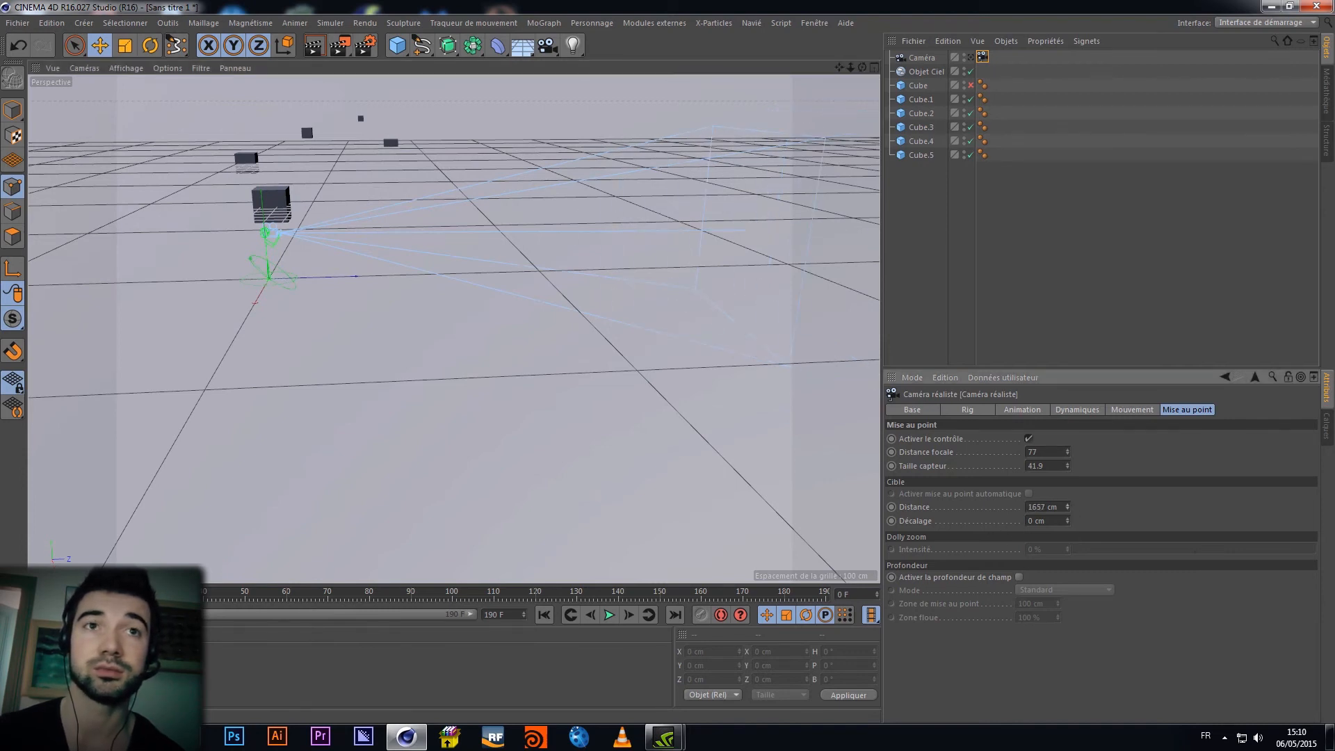
left_click(924, 58)
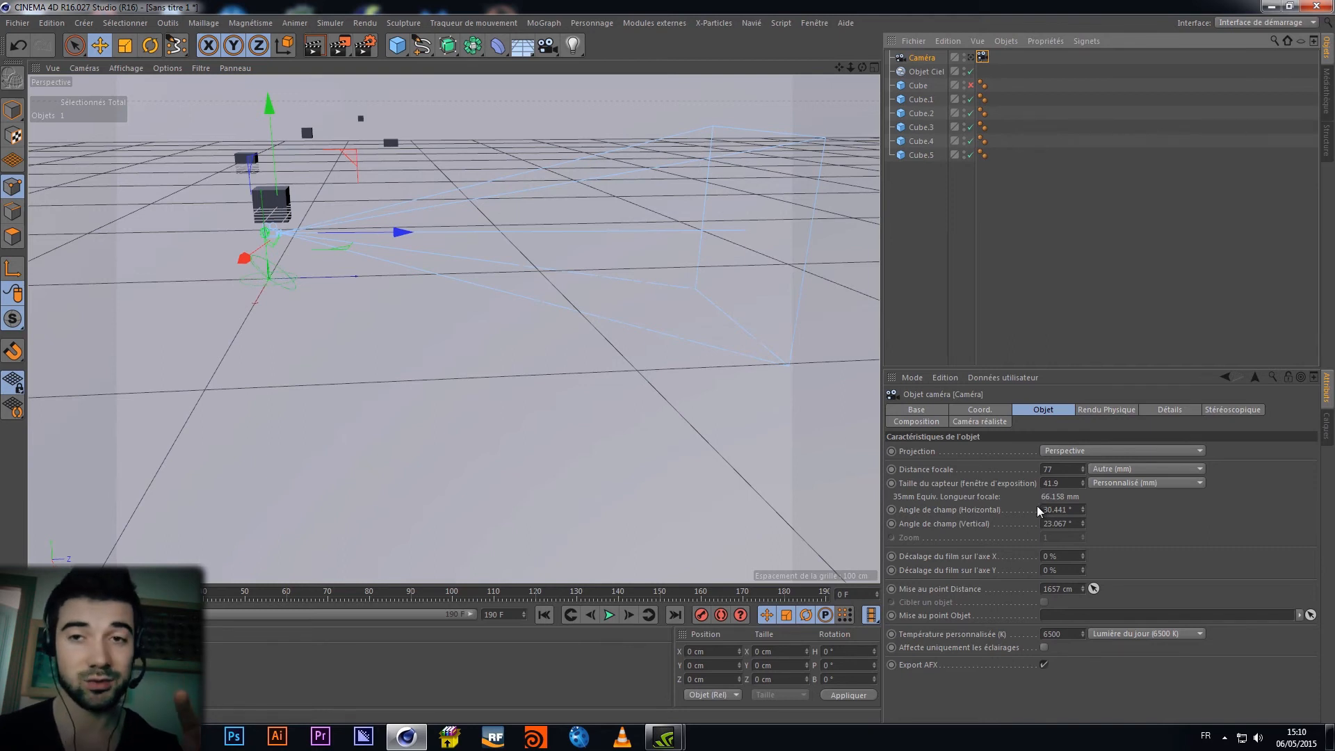
left_click(981, 57)
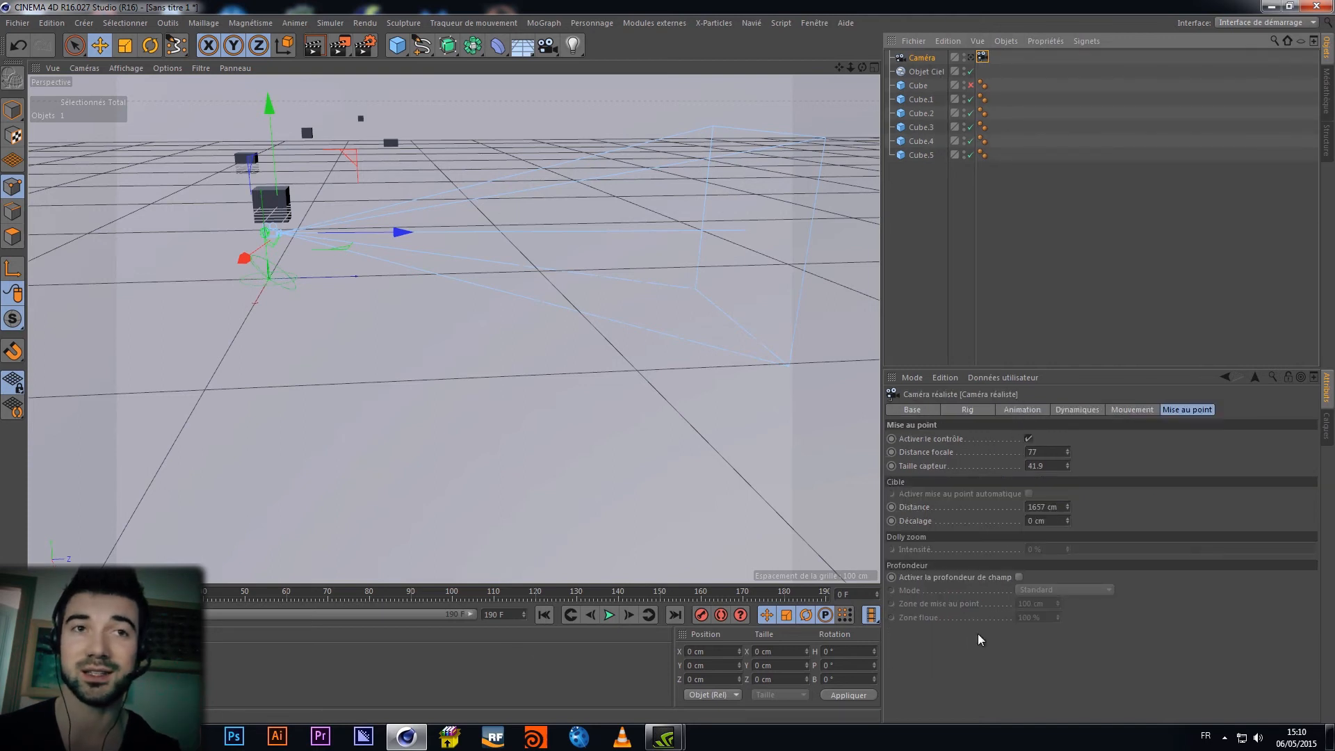
Activate the tag's depth of field and look over the camera object's Objet and Caméra réaliste attributes
left_click(1019, 577)
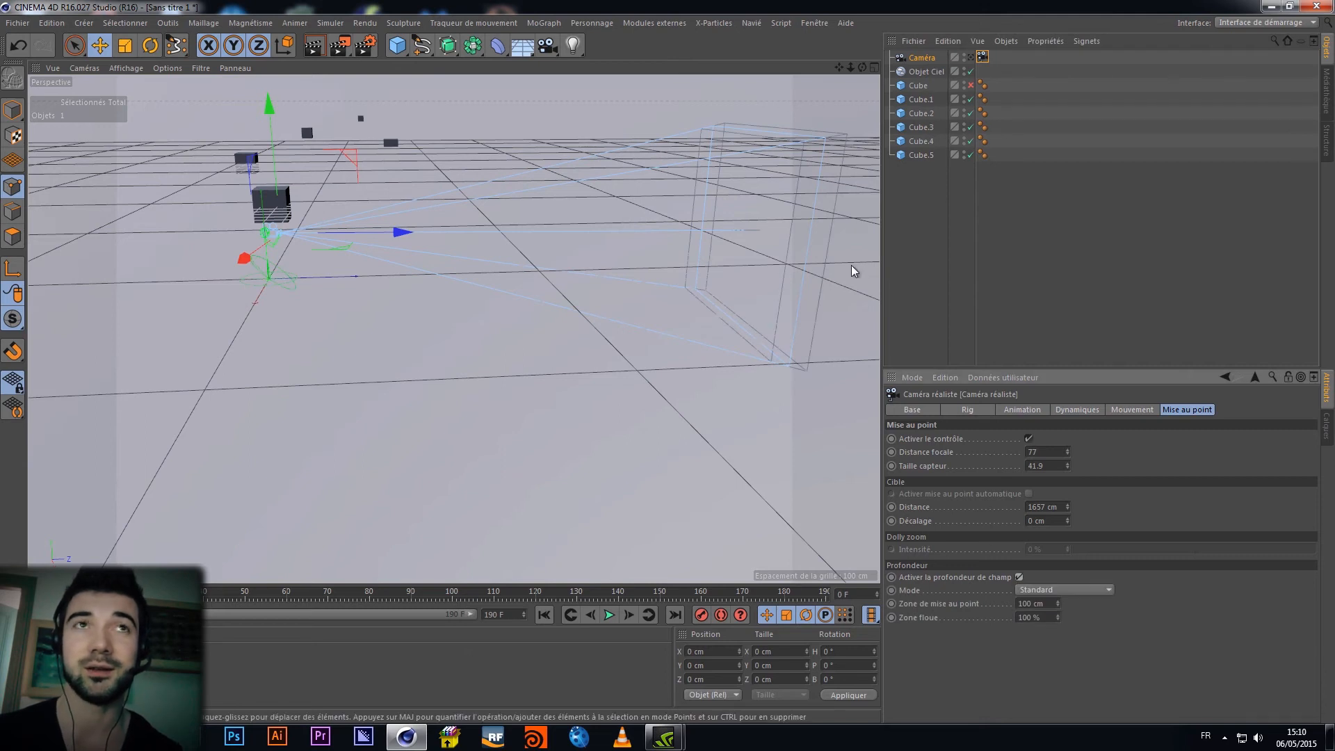
left_click(934, 59)
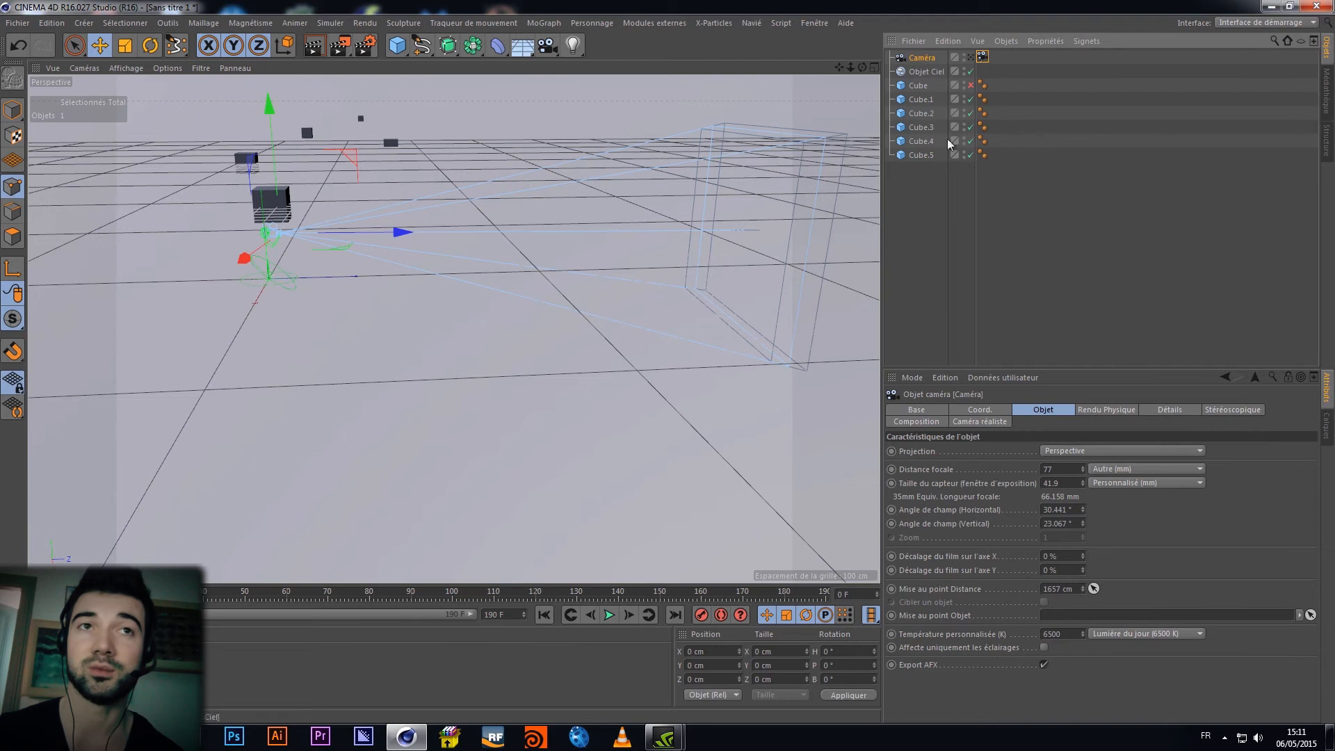
left_click(965, 422)
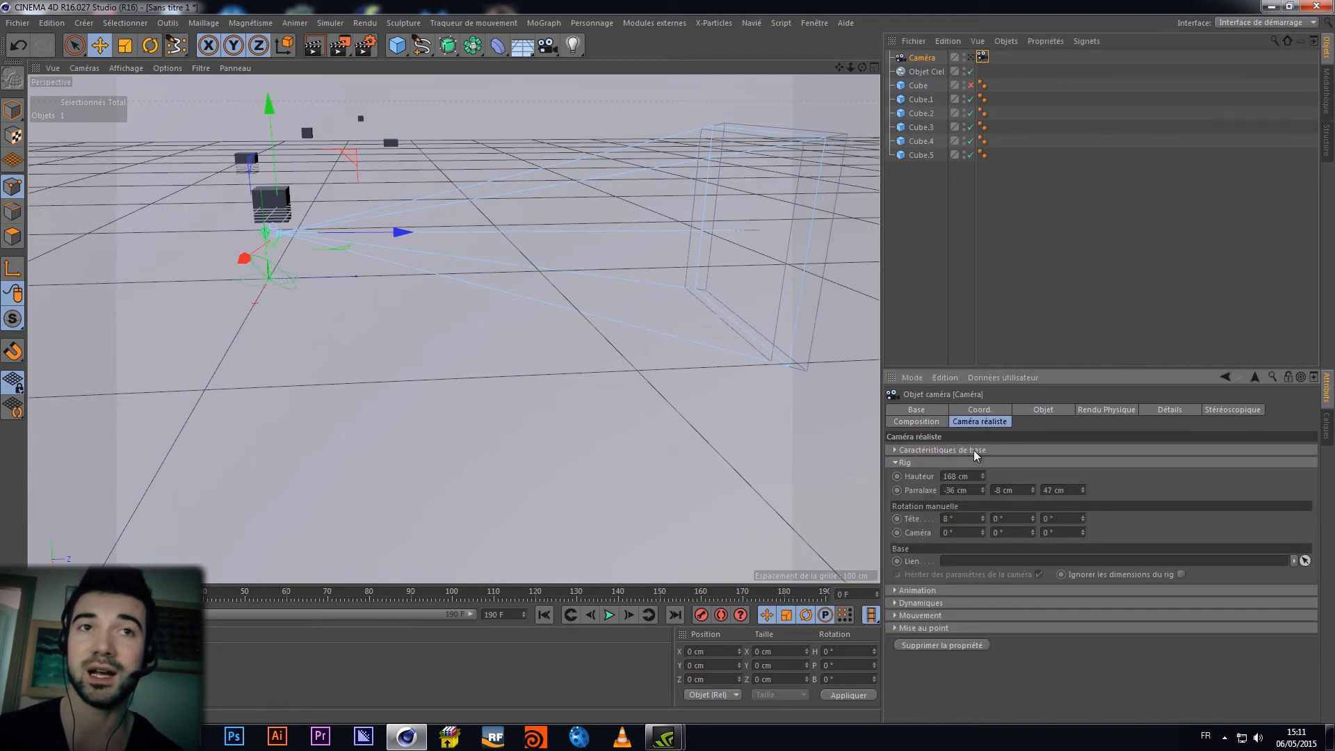
left_click(891, 631)
left_click(891, 631)
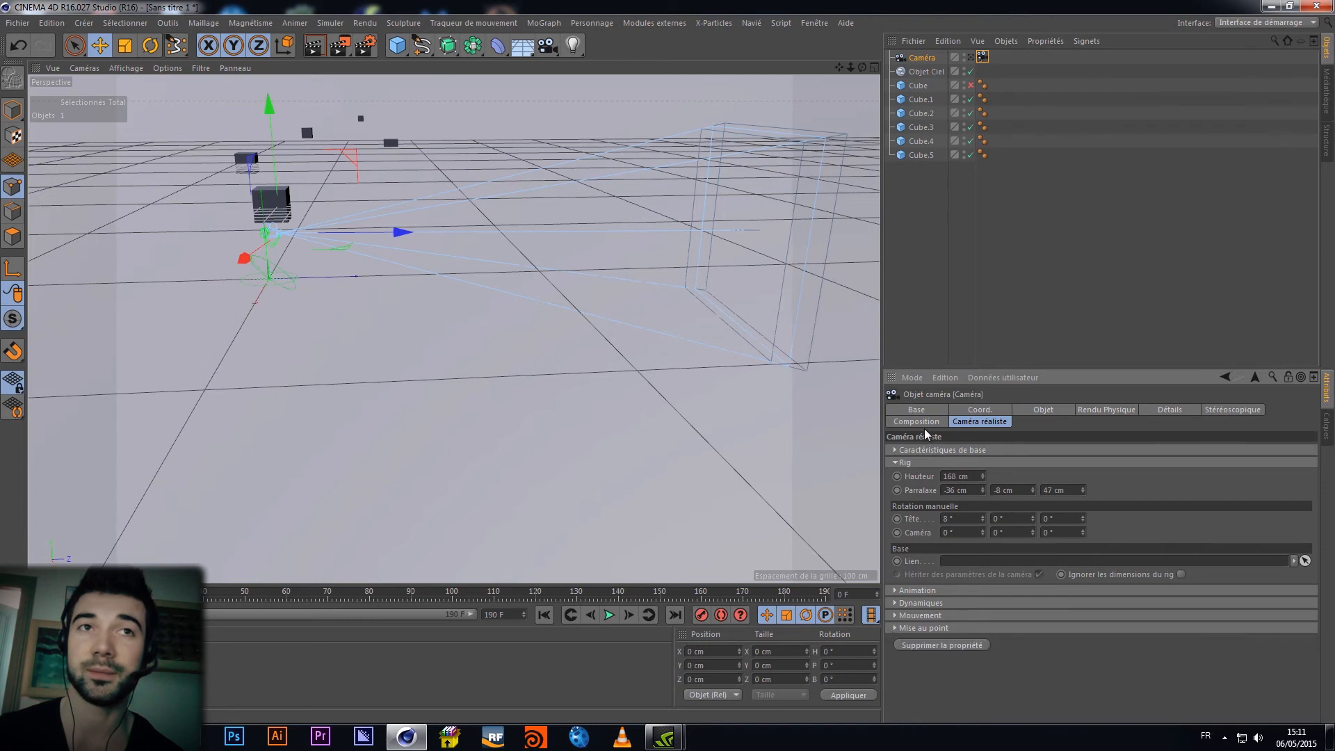
left_click(982, 57)
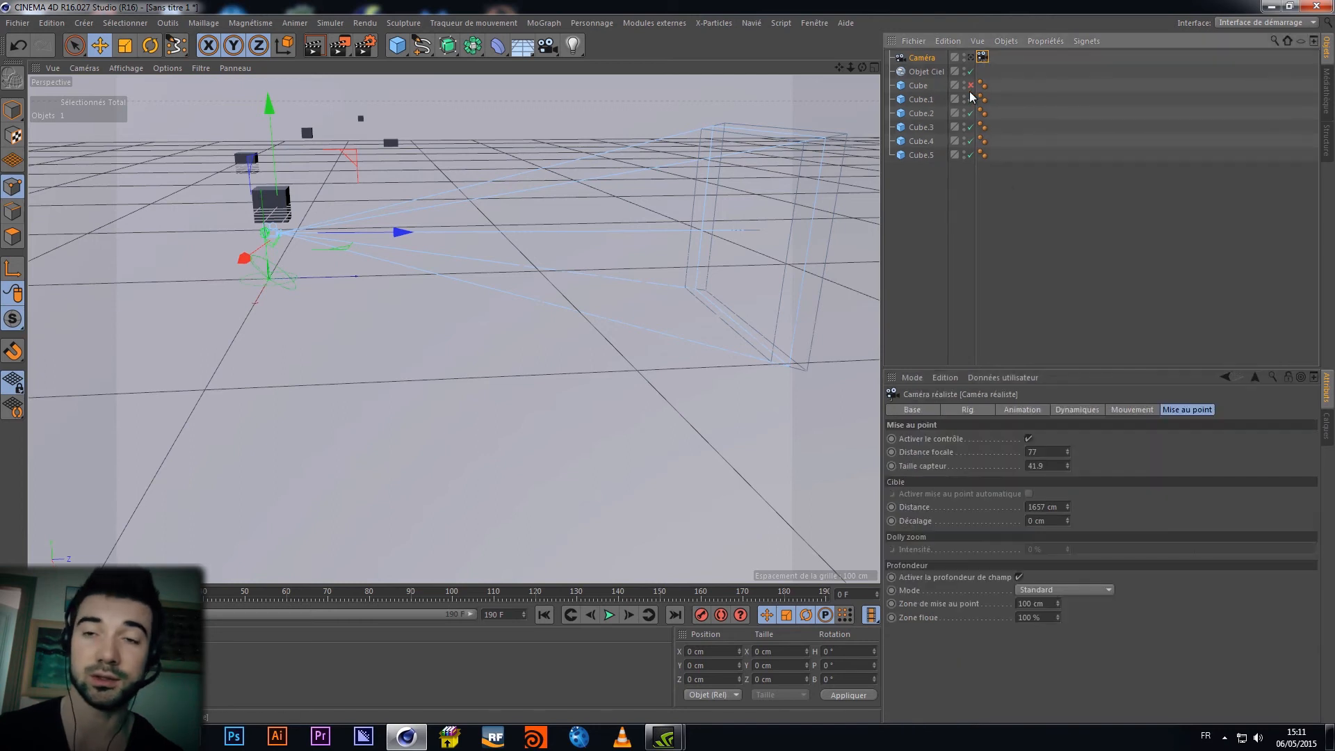
Set the Cible Décalage to -1 cm and look through the camera object's attribute categories
left_click(1037, 520)
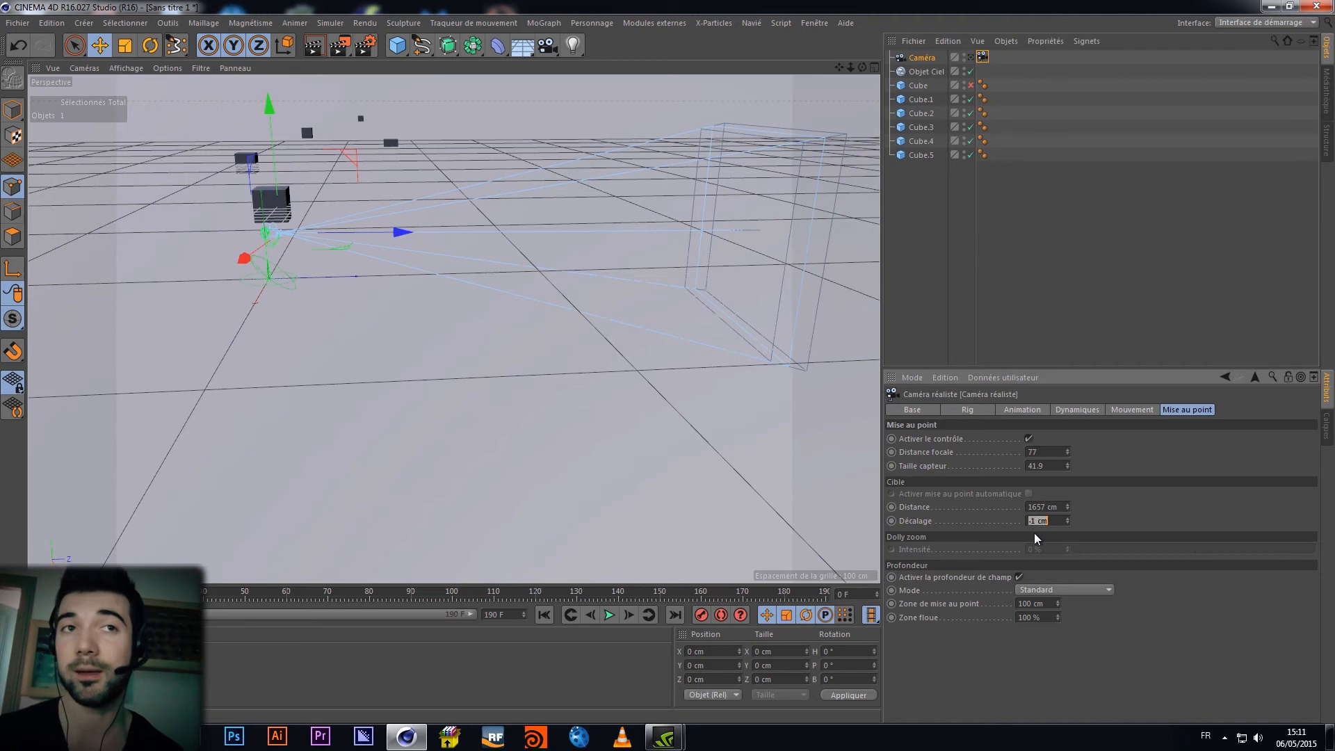
key("Return")
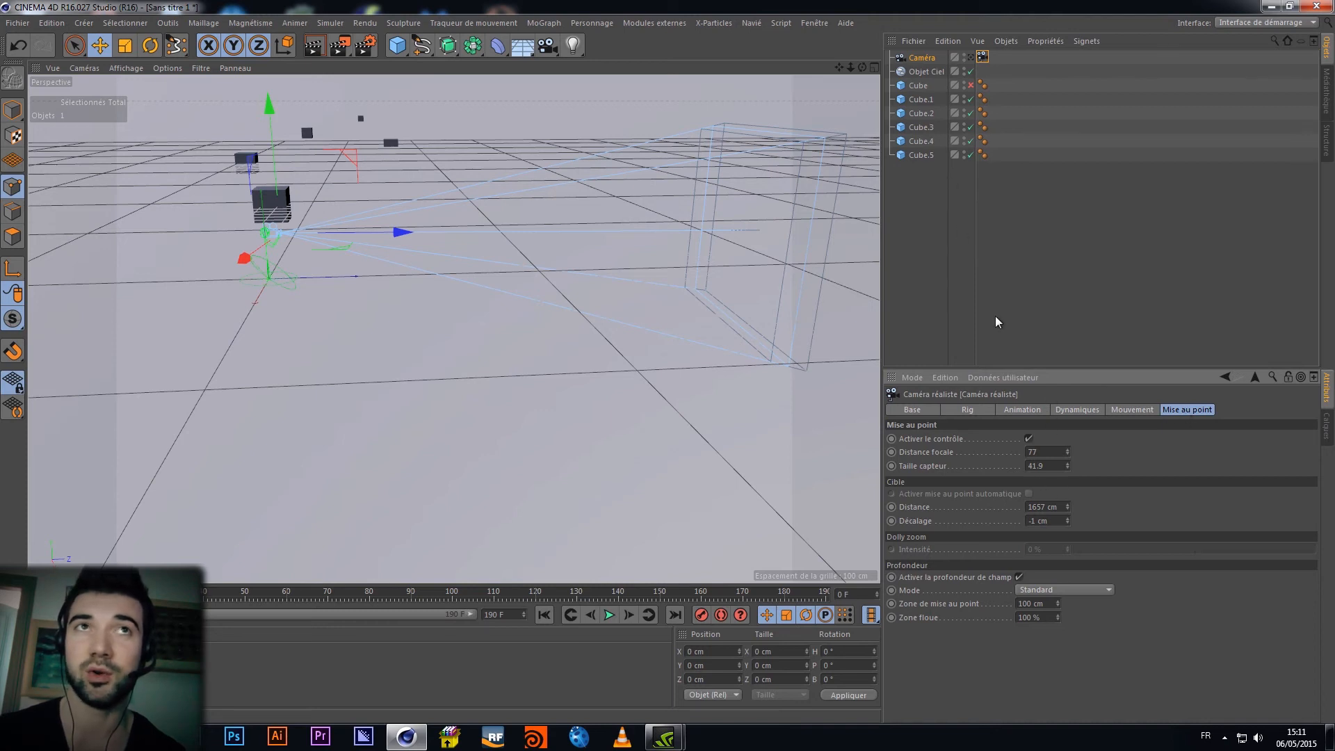
left_click(921, 59)
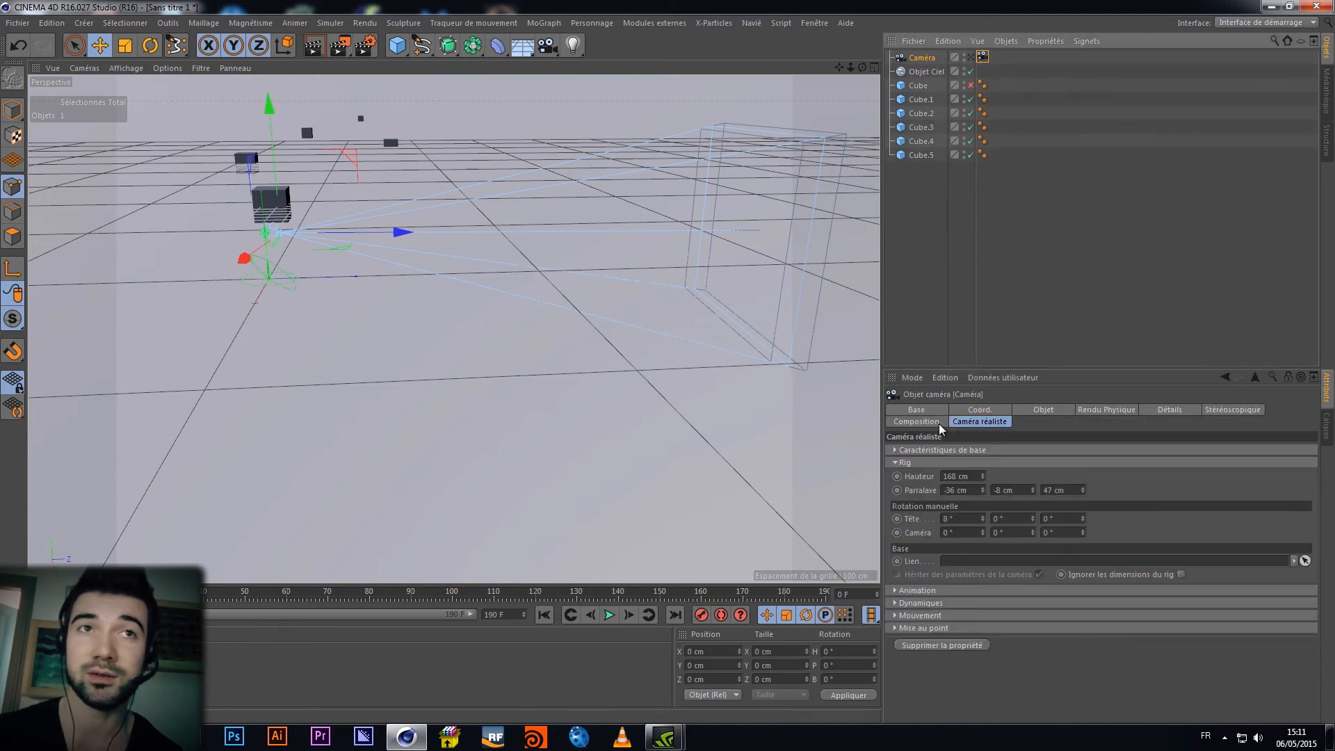
left_click(936, 422)
left_click(1241, 412)
left_click(1168, 409)
left_click(1091, 408)
left_click(1040, 410)
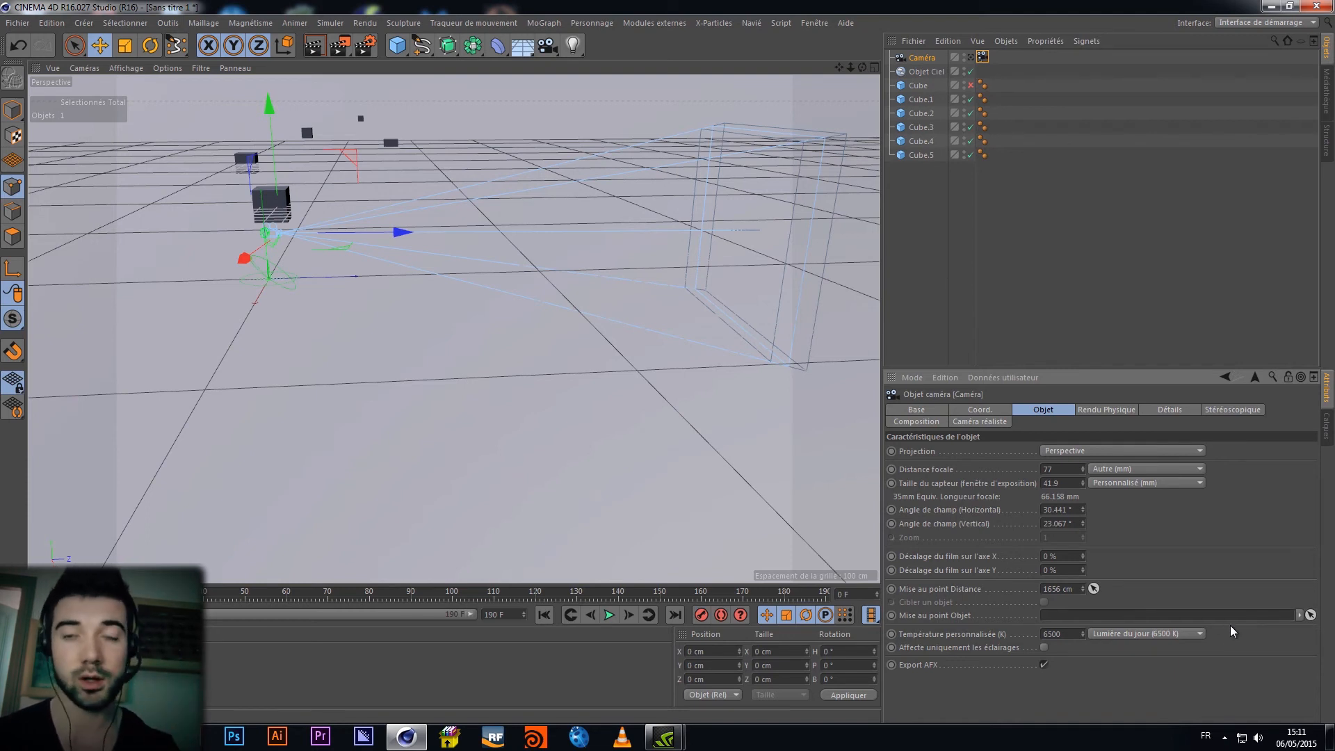
left_click(982, 57)
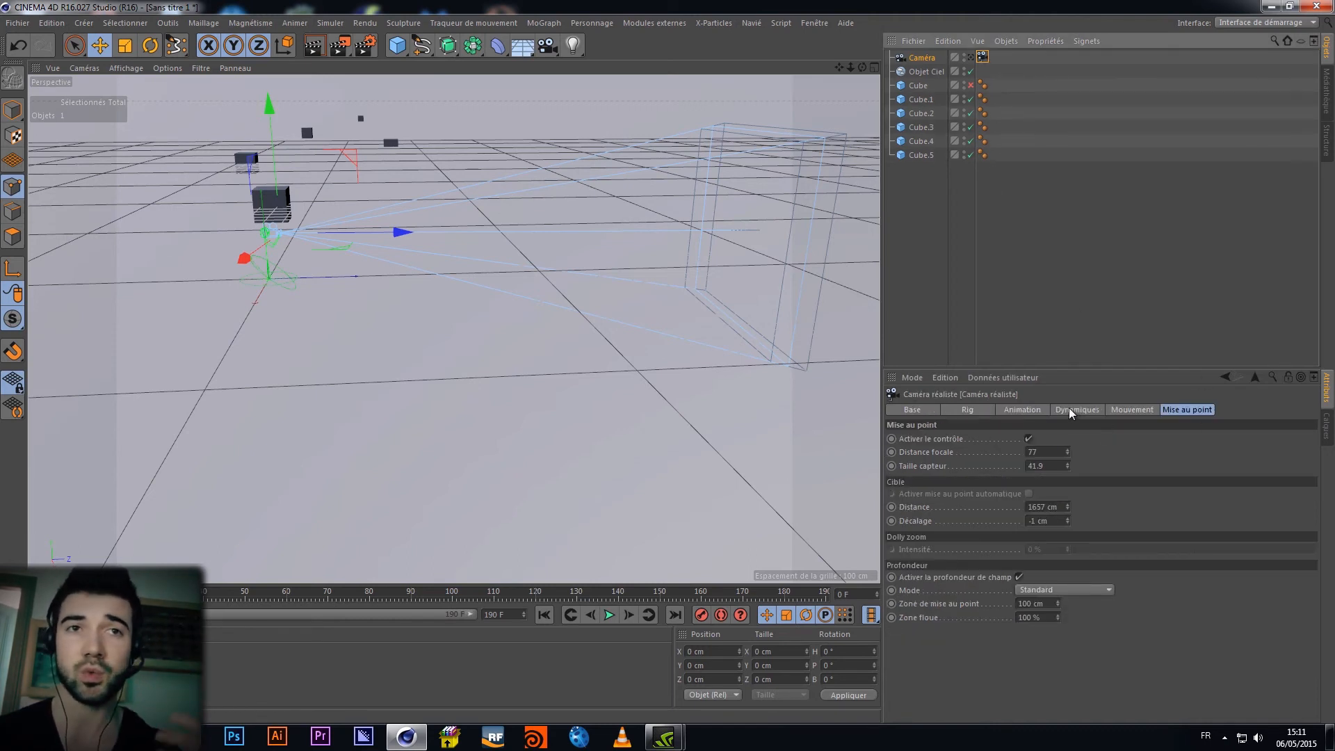
Try the Pour post-production depth mode, restore Standard, and set Zone de mise au point to 101 cm
left_click(1056, 591)
left_click(1053, 618)
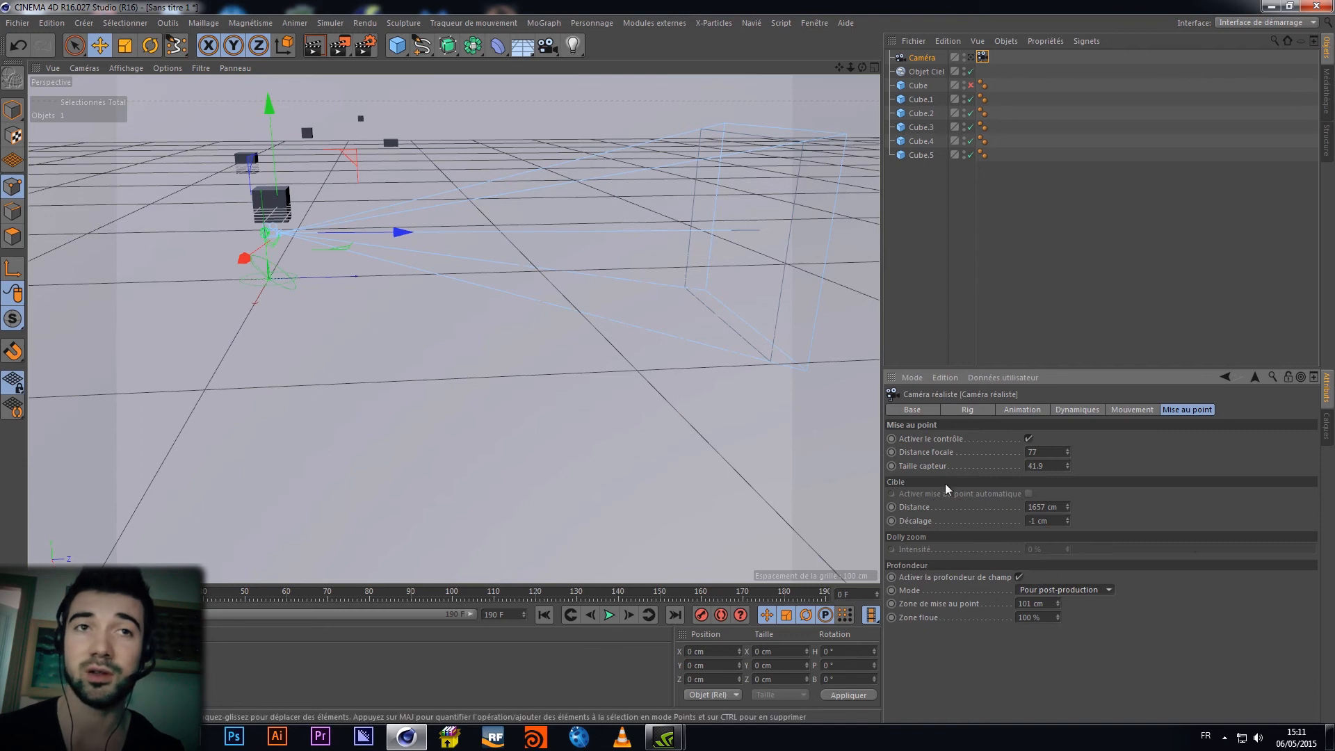
left_click(1088, 590)
left_click(1057, 603)
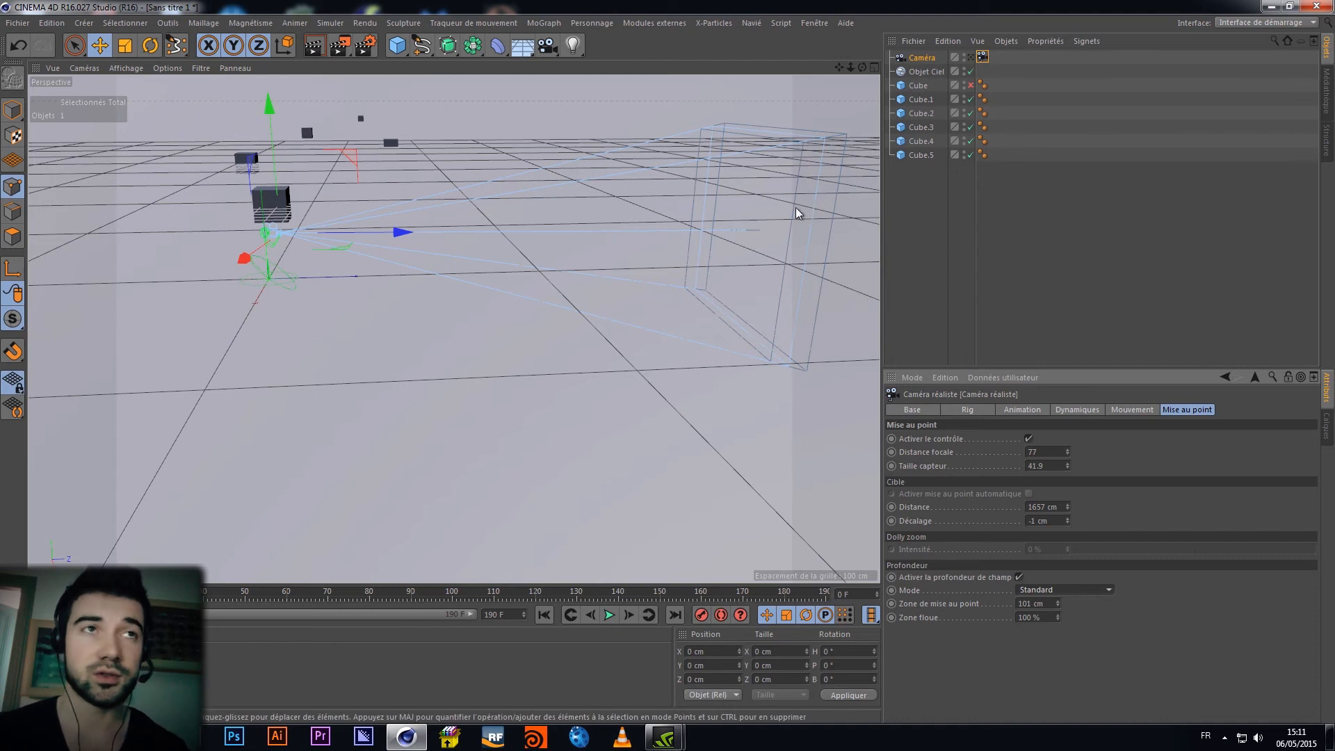
Examine the camera rig and its focus zone from a raised angle in the viewport
middle_click_drag(763, 220, 650, 267, "alt")
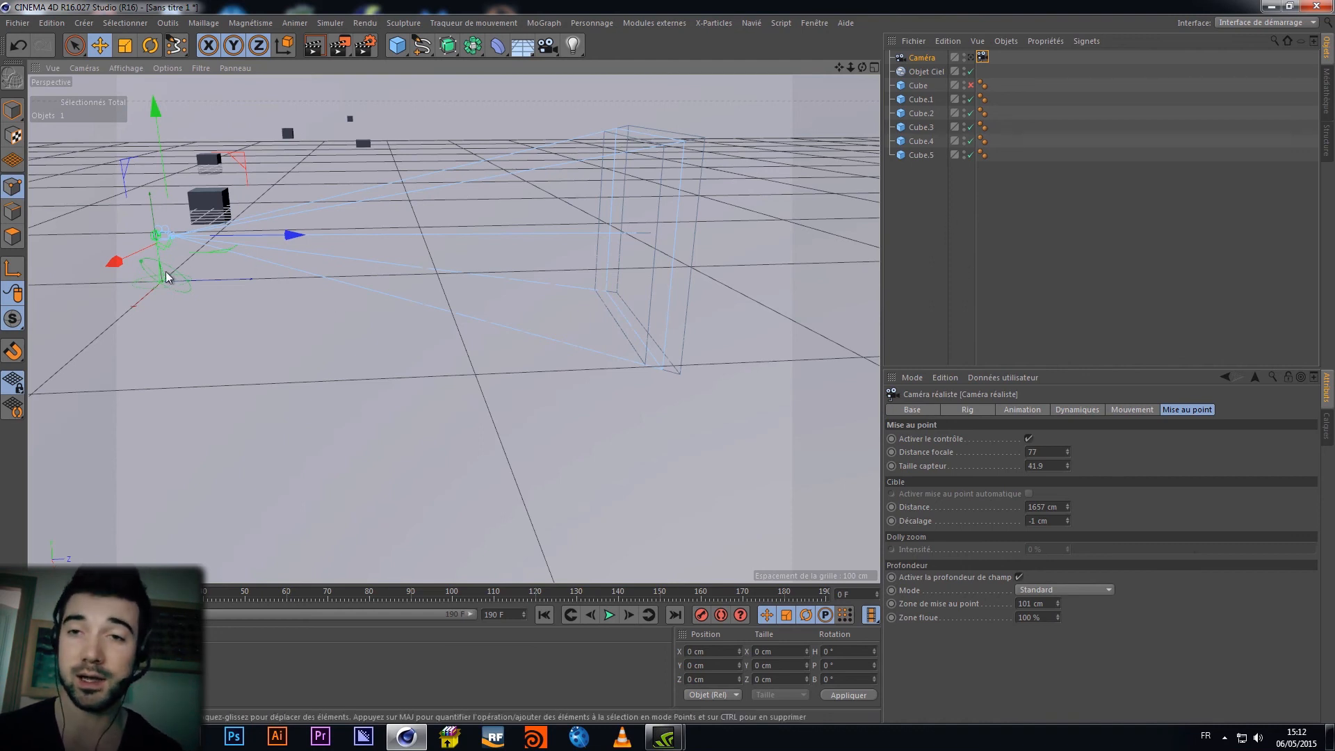
middle_click_drag(151, 269, 399, 340, "alt")
mouse_move(399, 340)
left_mouse_down("alt")
mouse_move(427, 370)
mouse_move(400, 331)
left_mouse_up("alt")
middle_click_drag(401, 331, 466, 418, "alt")
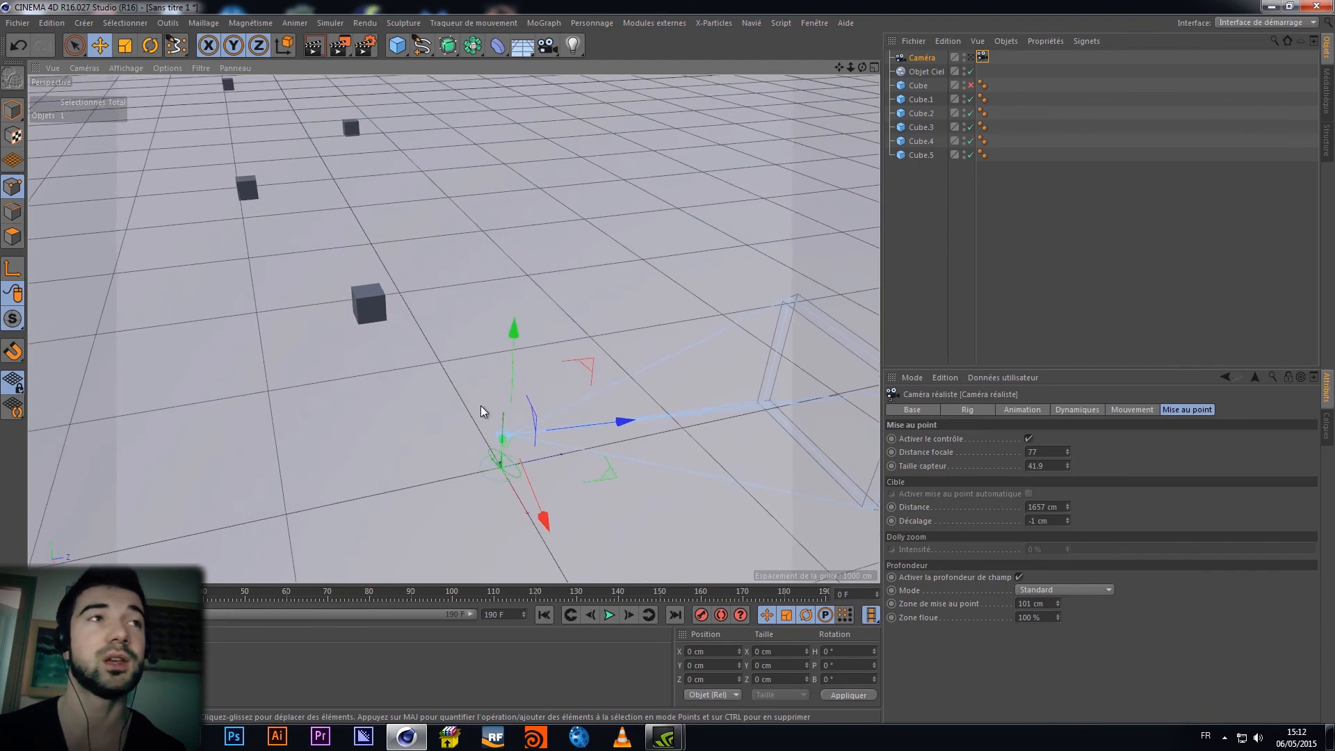
Review the tag's Mouvement, Dynamiques, Animation and Rig settings, toggling Ignorer les dimensions du rig on and back off
left_click(1115, 408)
left_click(1055, 409)
left_click(1021, 410)
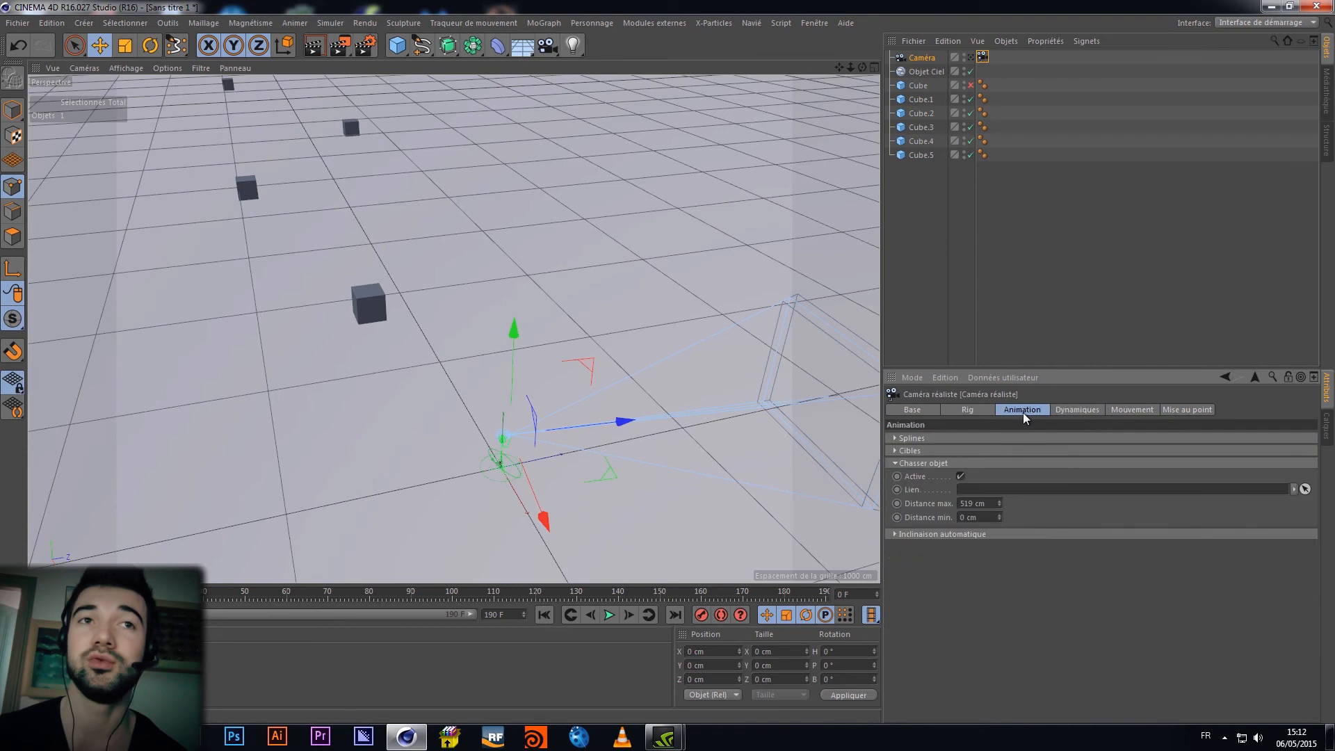
left_click(971, 409)
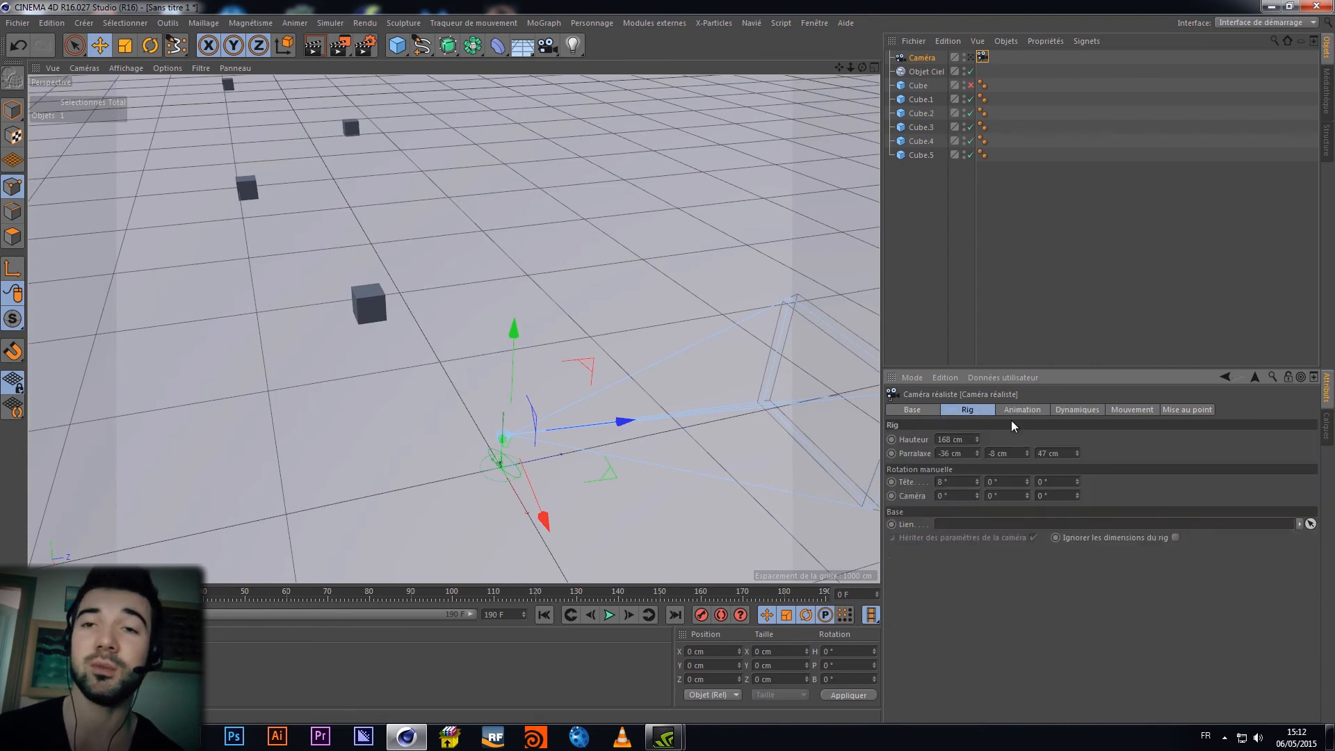
left_click(1172, 540)
left_click(1174, 538)
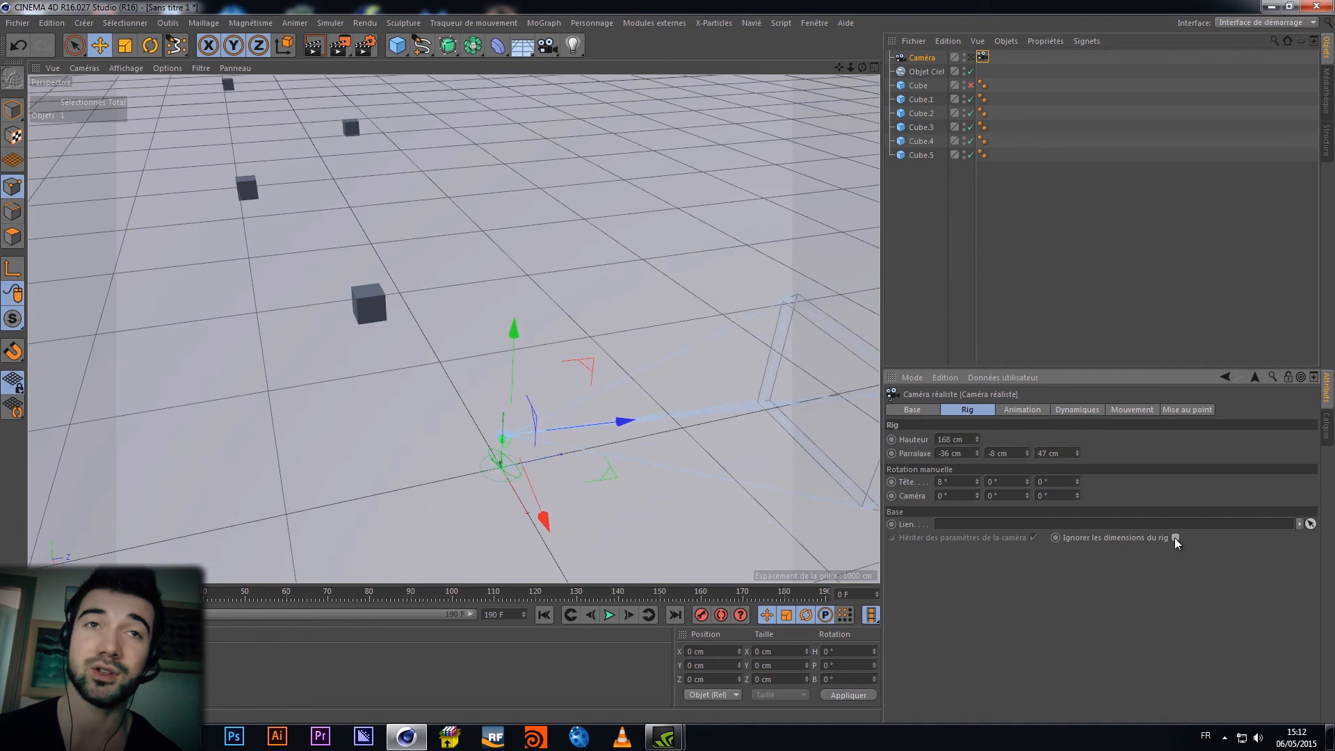
Expand the Splines group in the tag's Animation settings and show the Position caméra A curve
left_click(1010, 412)
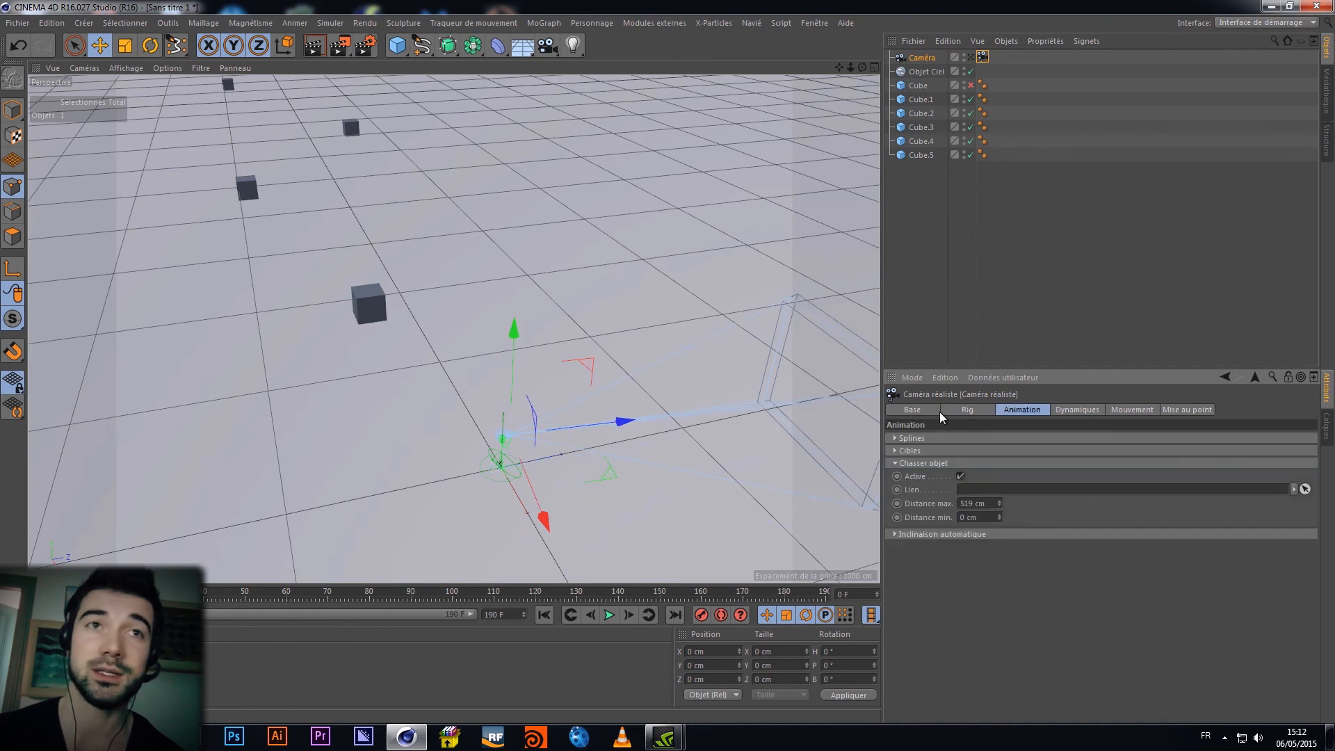
left_click(894, 437)
left_click(894, 439)
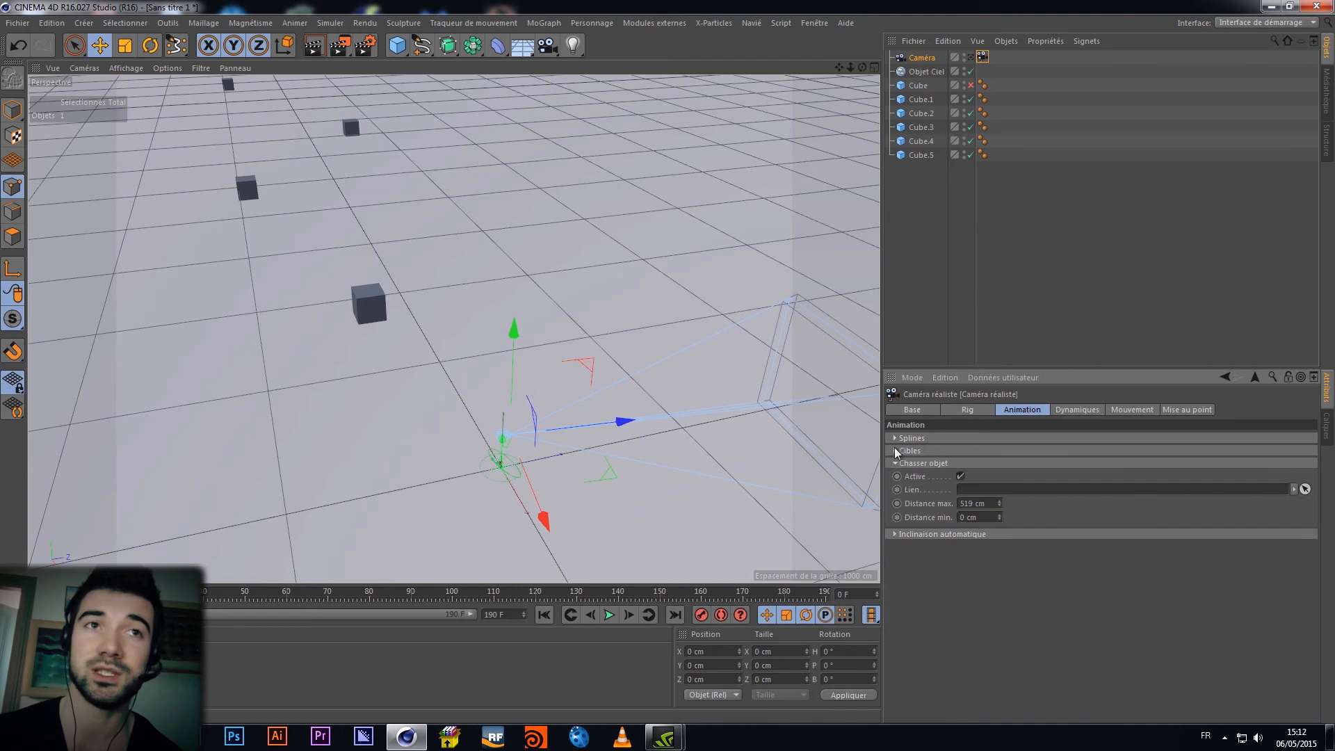
left_click(894, 437)
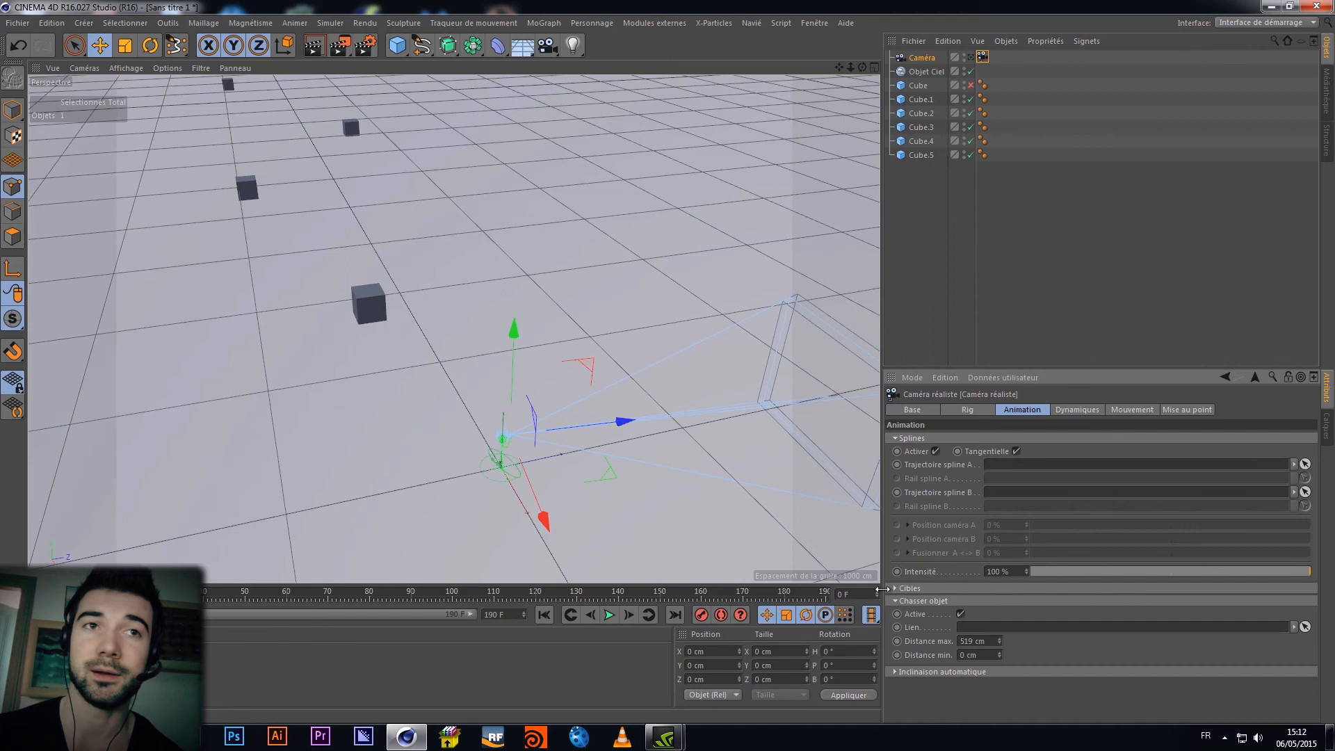
left_click(908, 525)
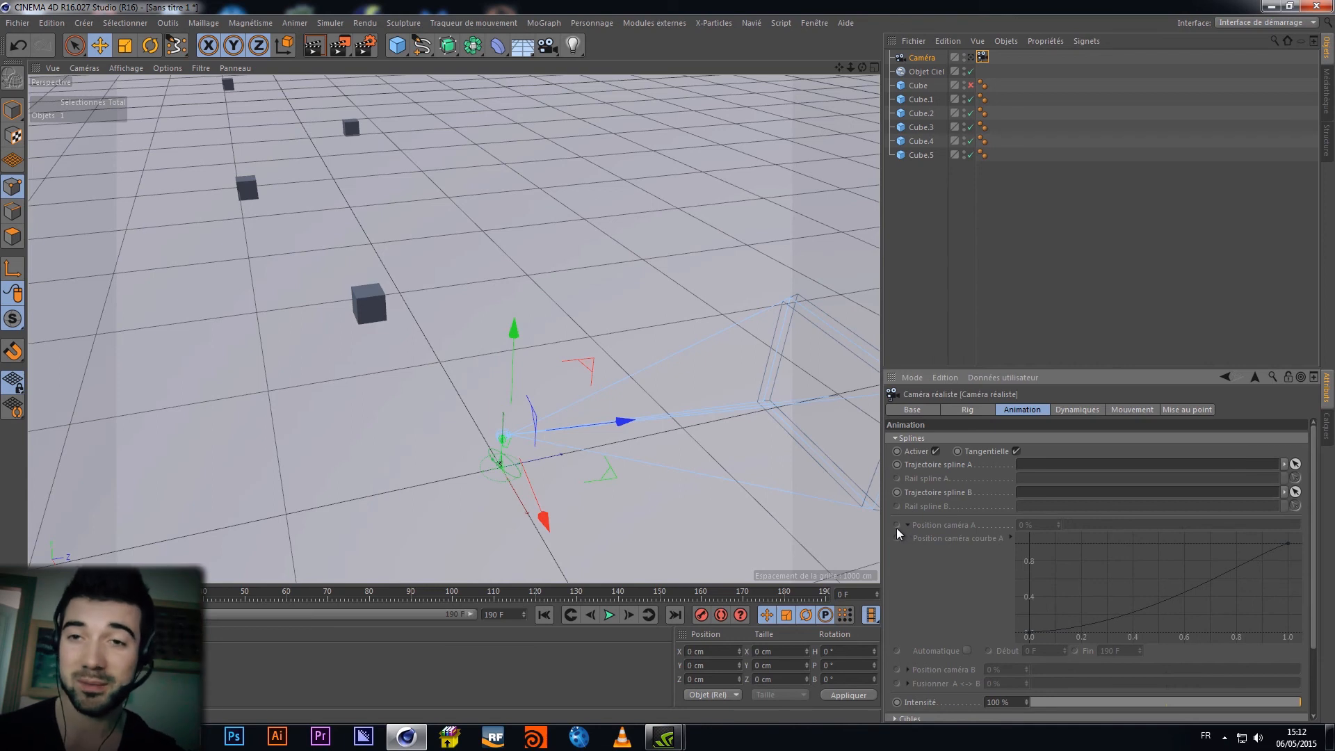
Deactivate Chasser objet and Inclinaison automatique in the Caméra réaliste tag's Animation settings, with the Splines group collapsed
left_click(894, 438)
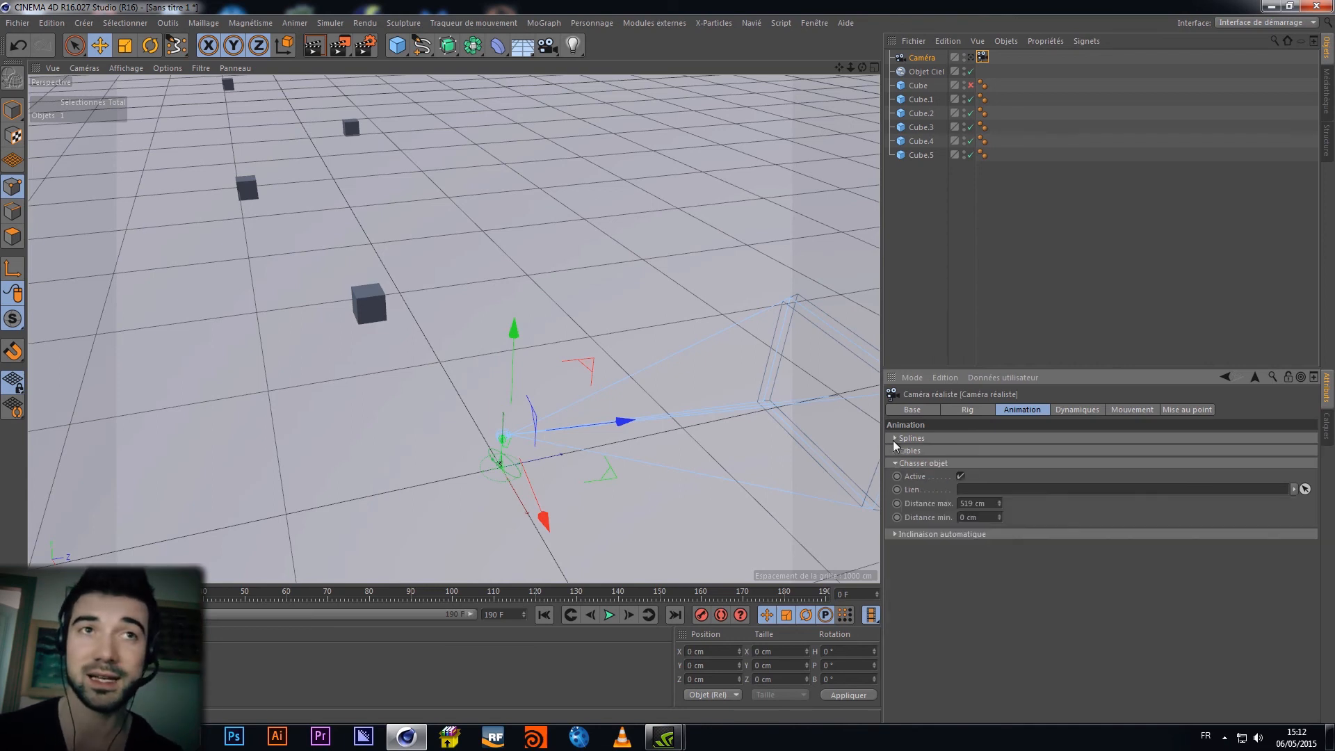
left_click(961, 477)
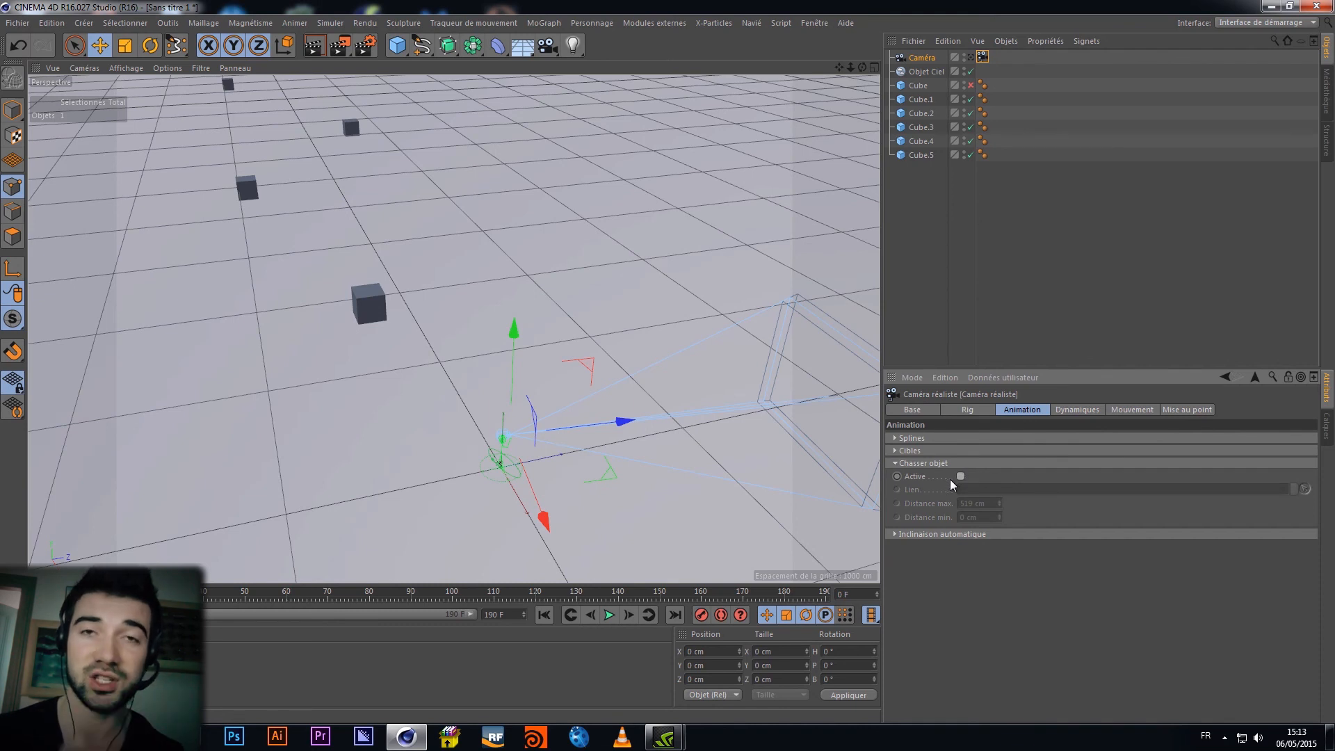
left_click(894, 534)
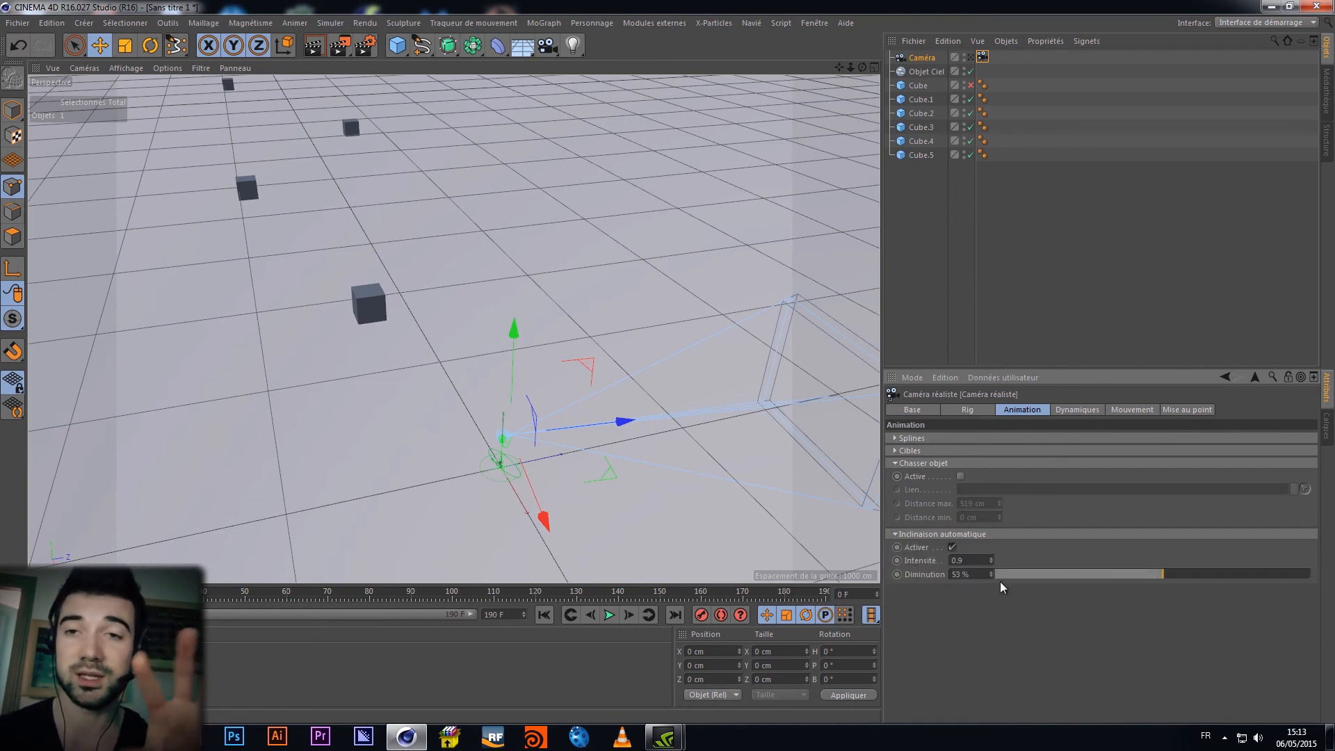
left_click(952, 550)
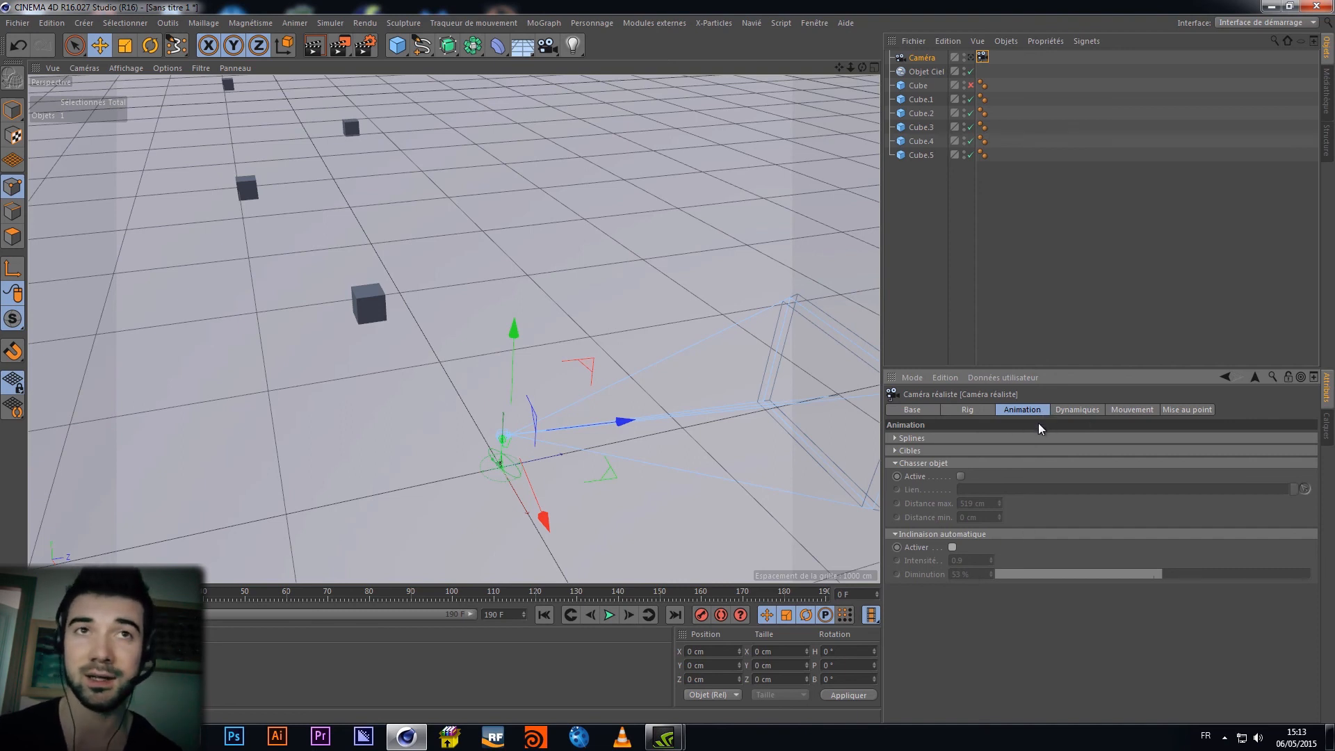
Review the tag's Dynamiques settings, switching Dynamiques pied and Mise au point dynamiques on and back off
left_click(1062, 419)
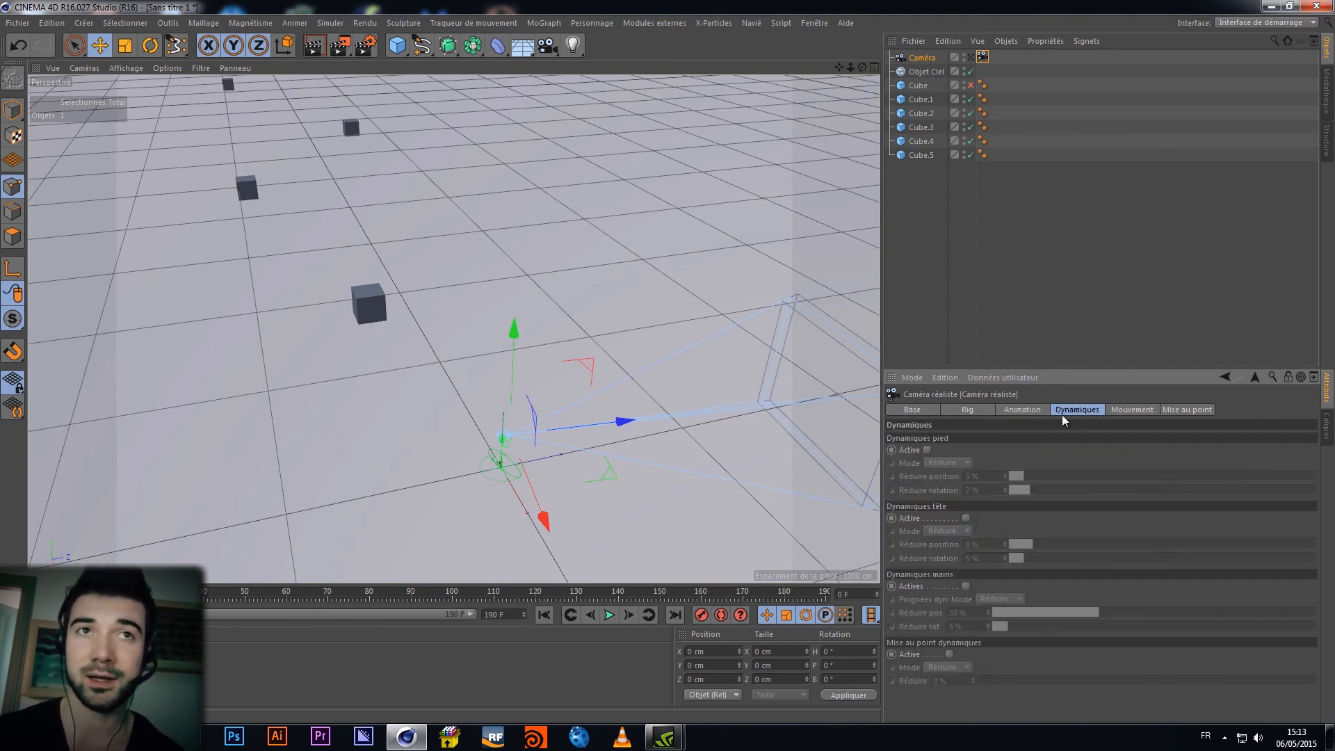
left_click(1013, 409)
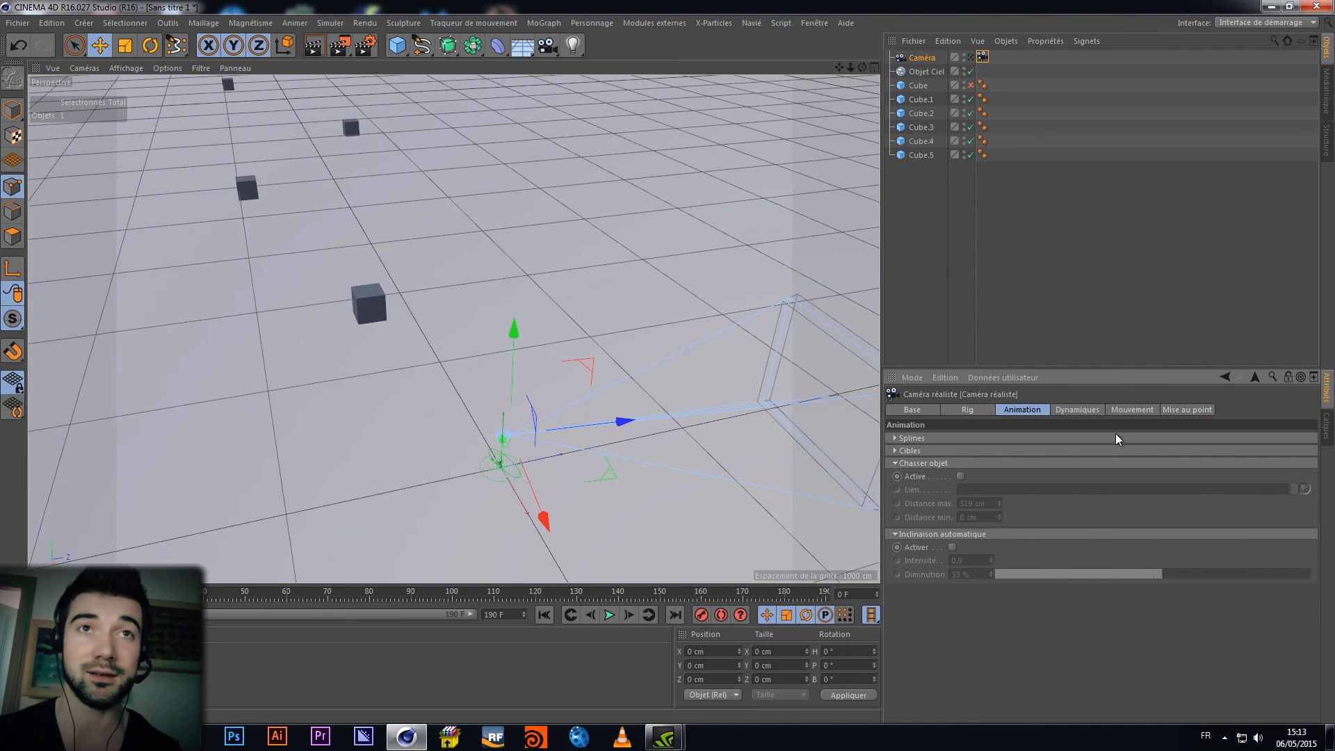
left_click(1055, 412)
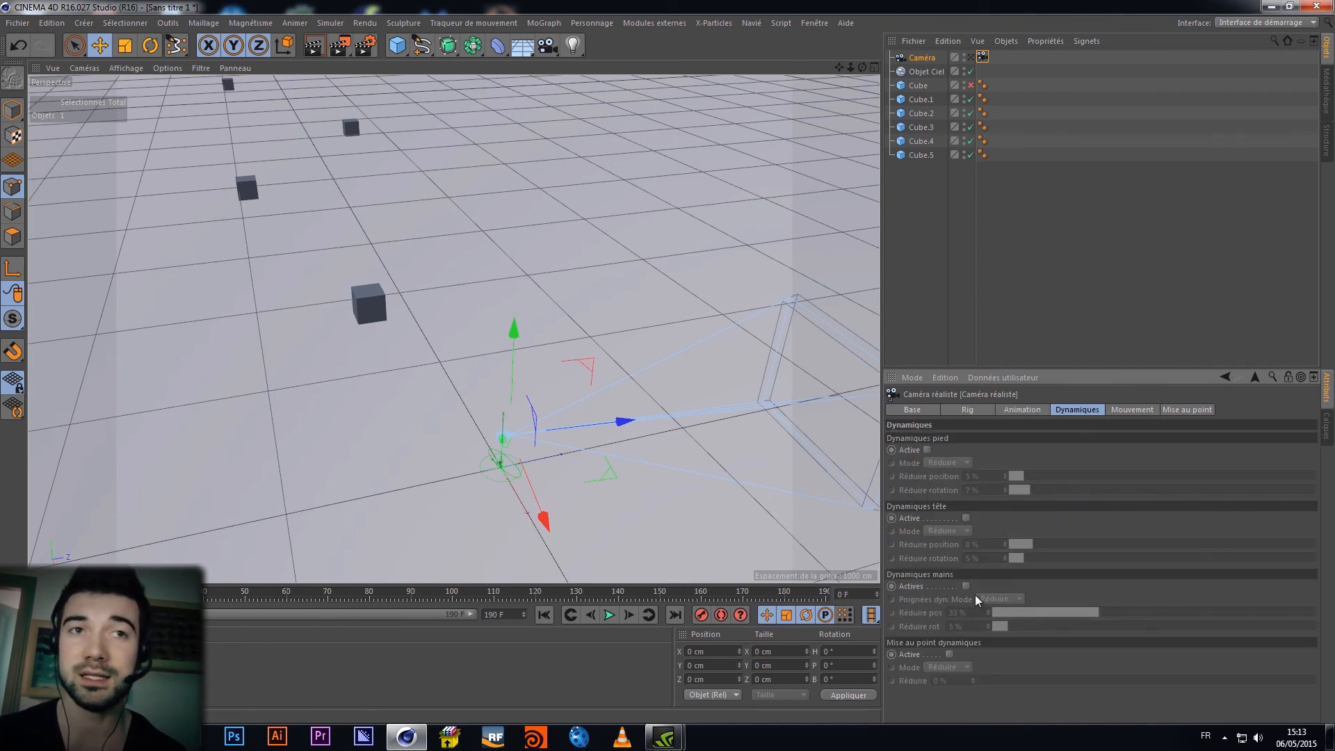
left_click(927, 450)
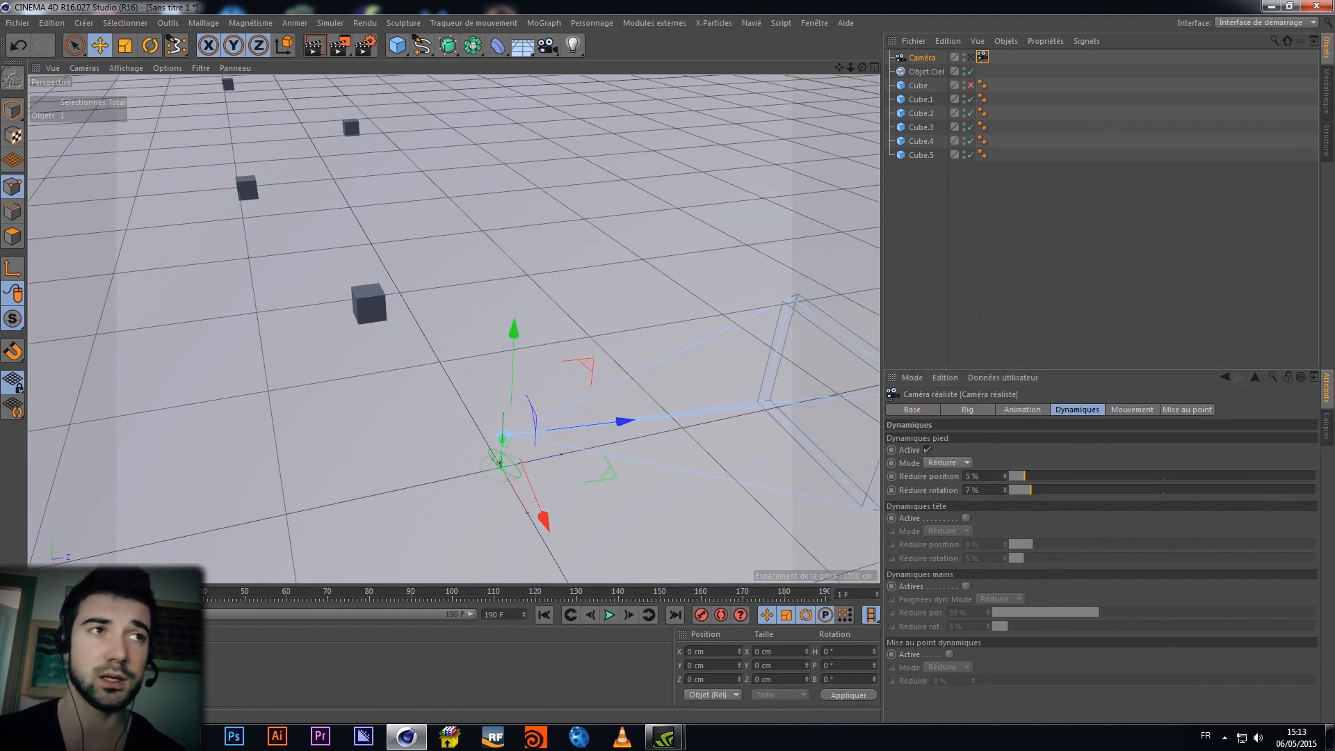
left_click_drag(42, 591, 1, 536)
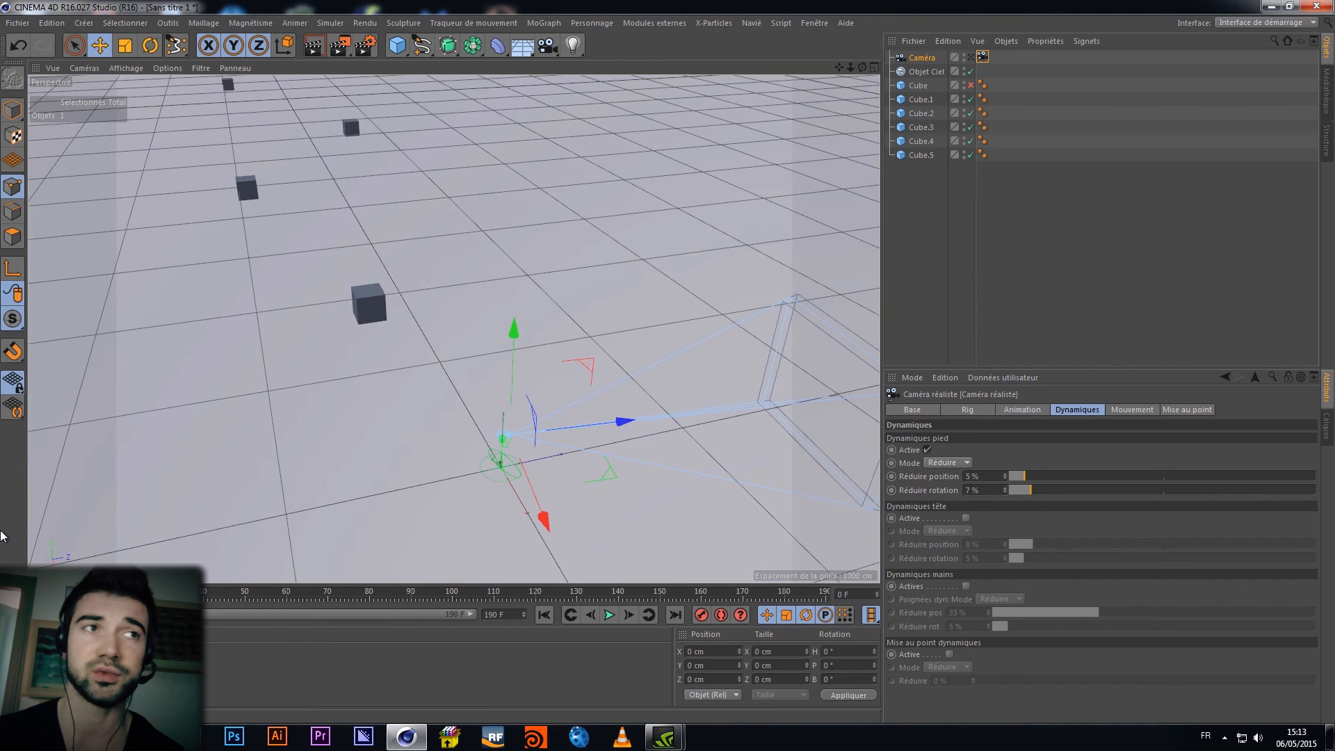
left_click(928, 450)
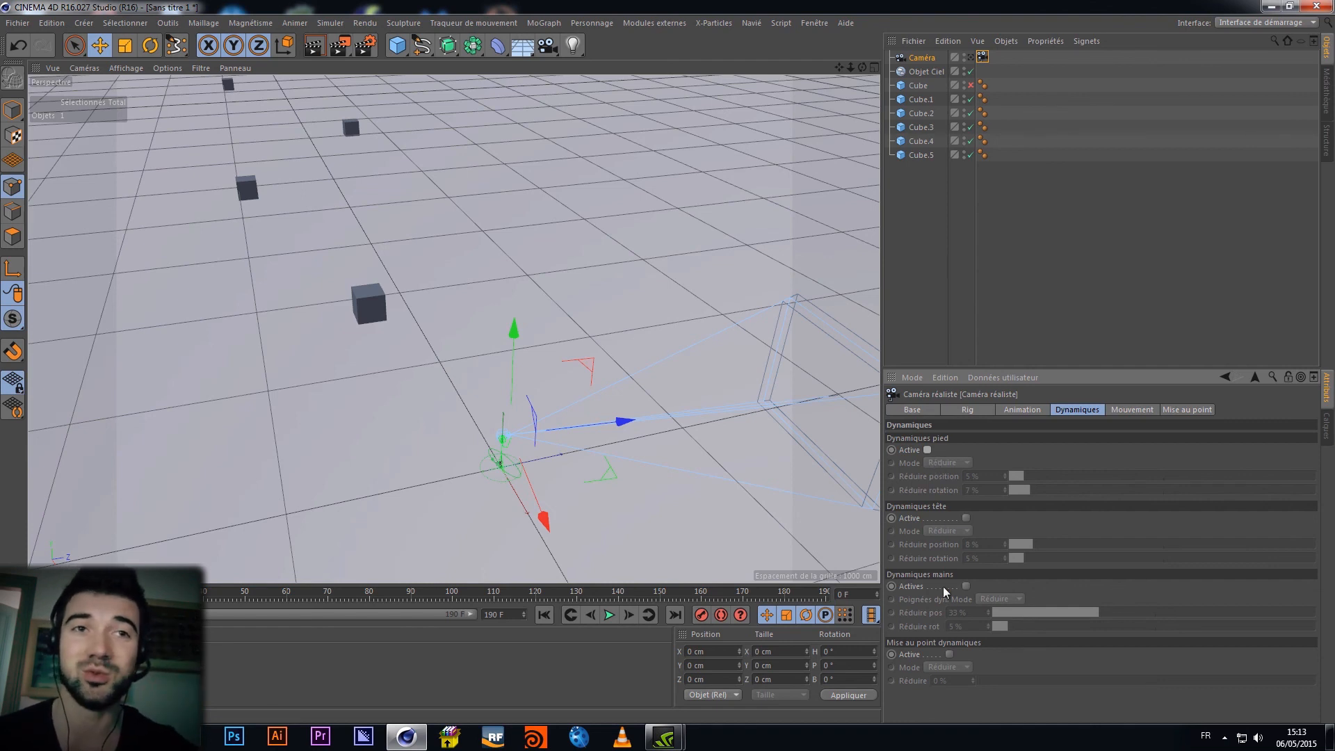
left_click(948, 656)
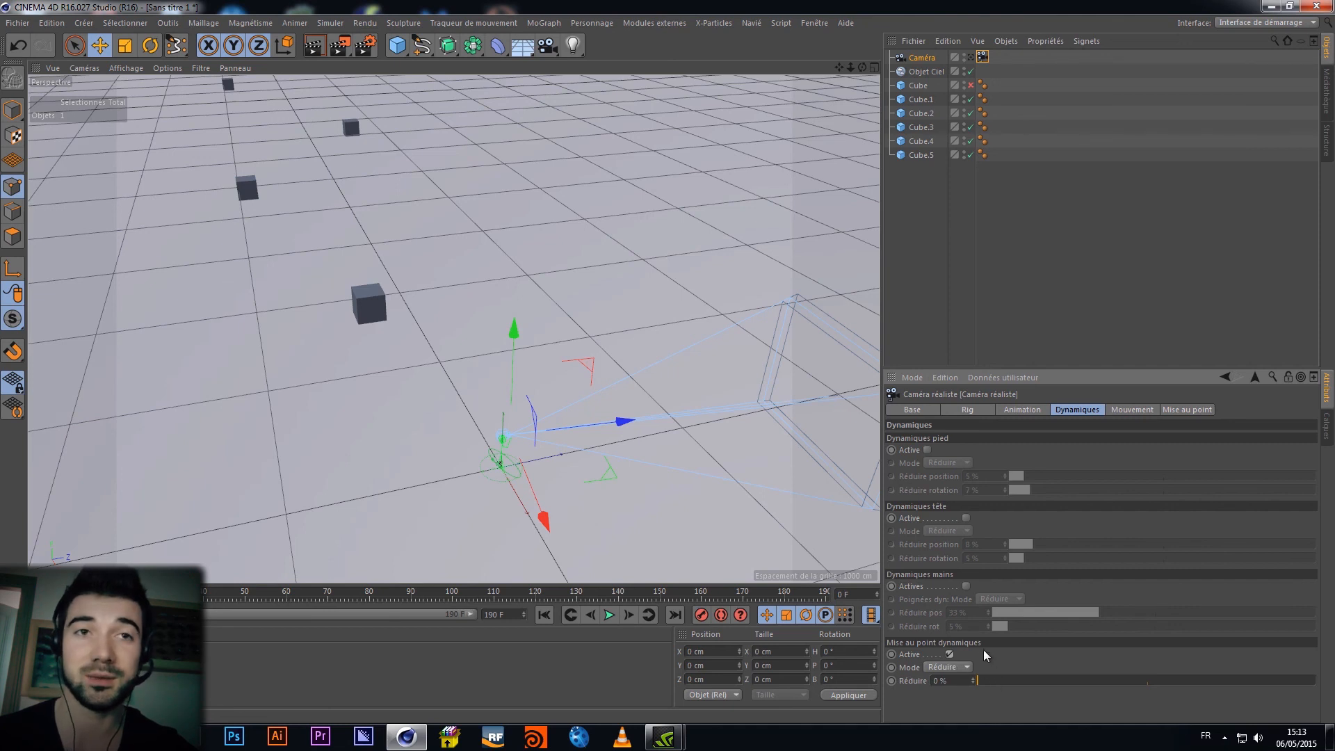
left_click(947, 655)
Review the Mouvement presets, keeping SteadyCam 1, and the tag's Mise au point settings
left_click(1124, 403)
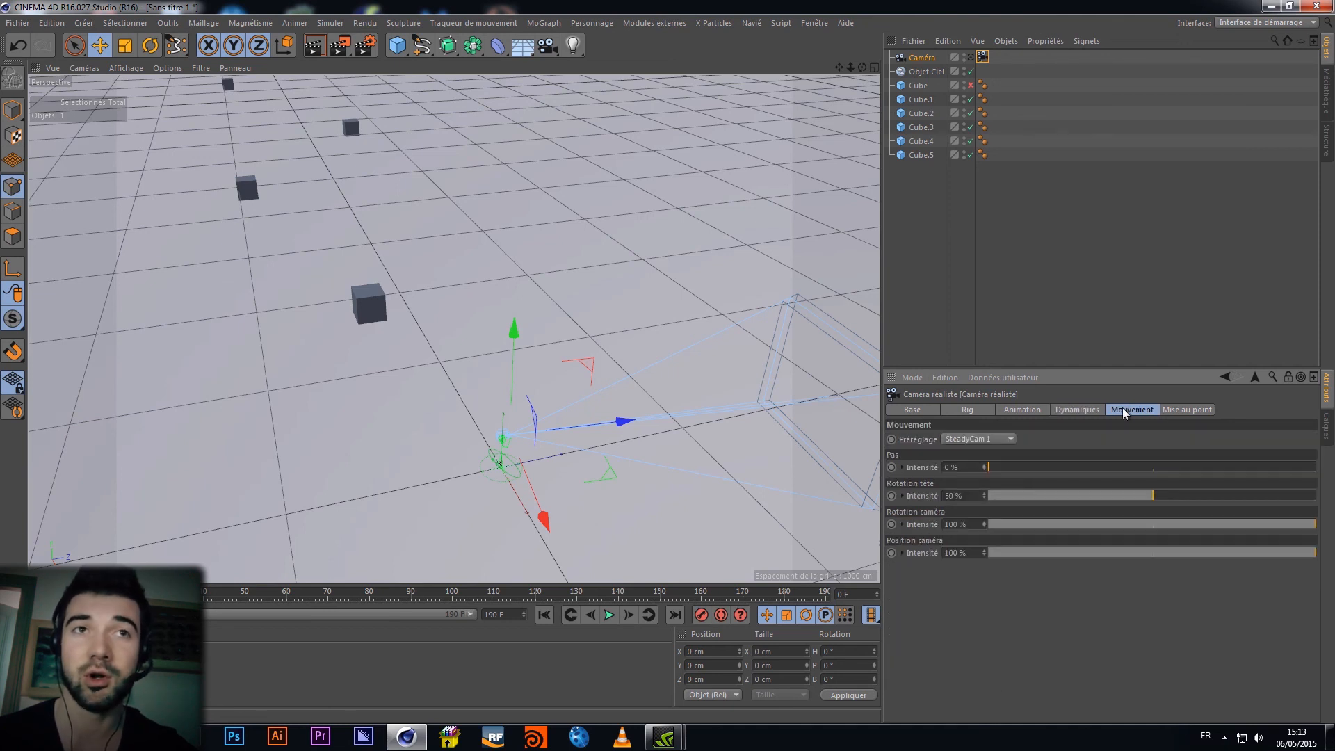
left_click(988, 441)
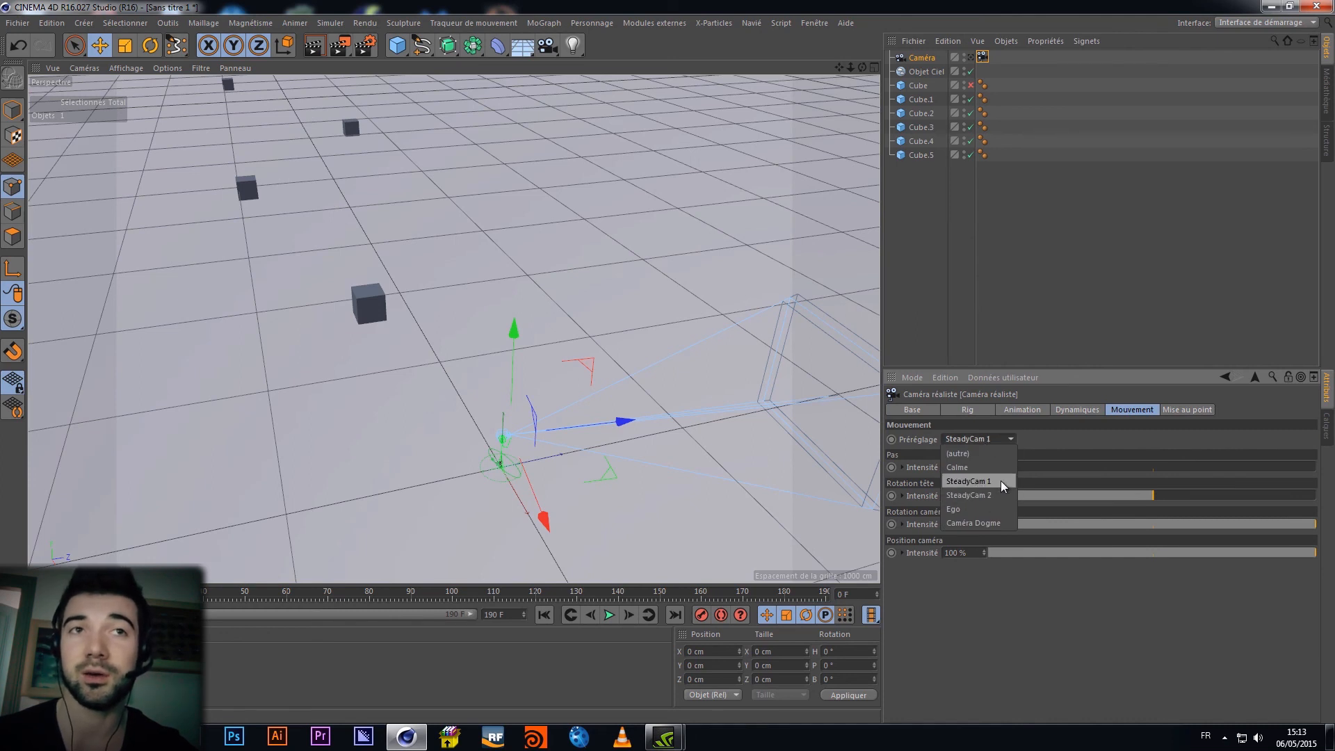
left_click(964, 479)
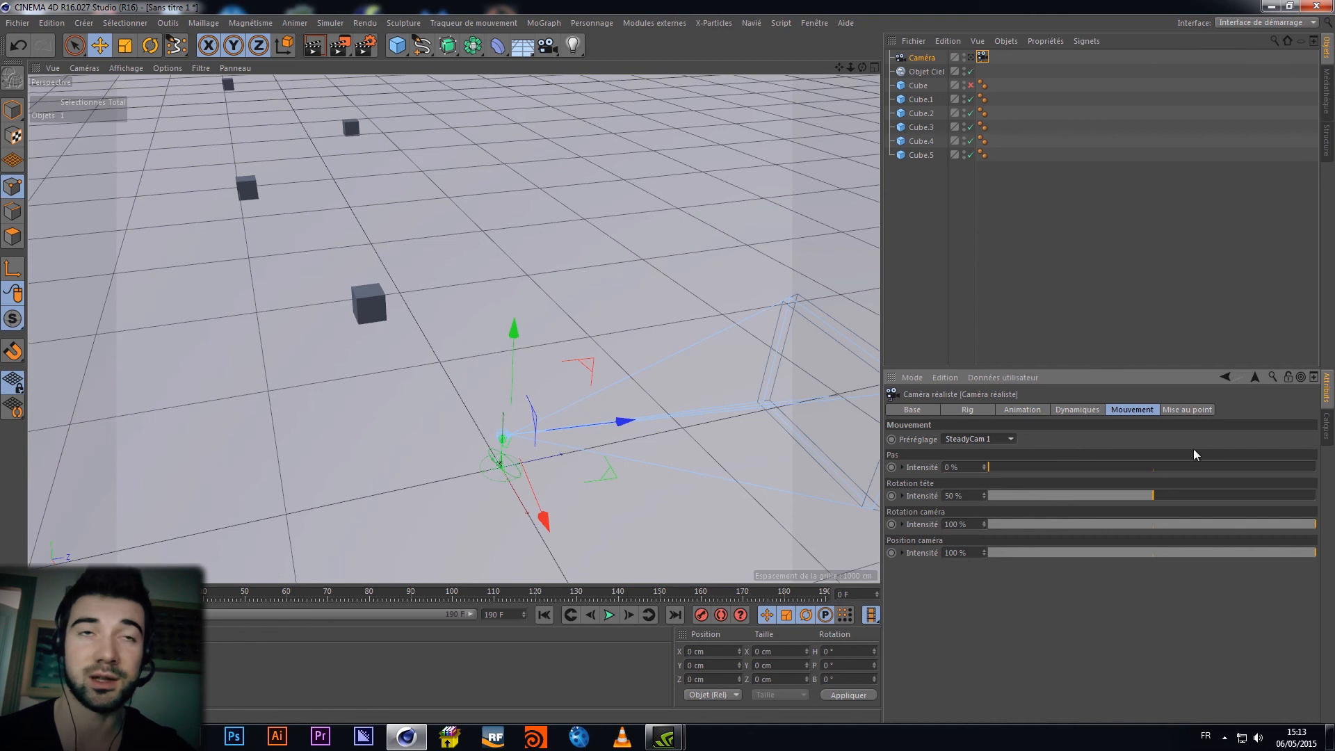
left_click(1179, 410)
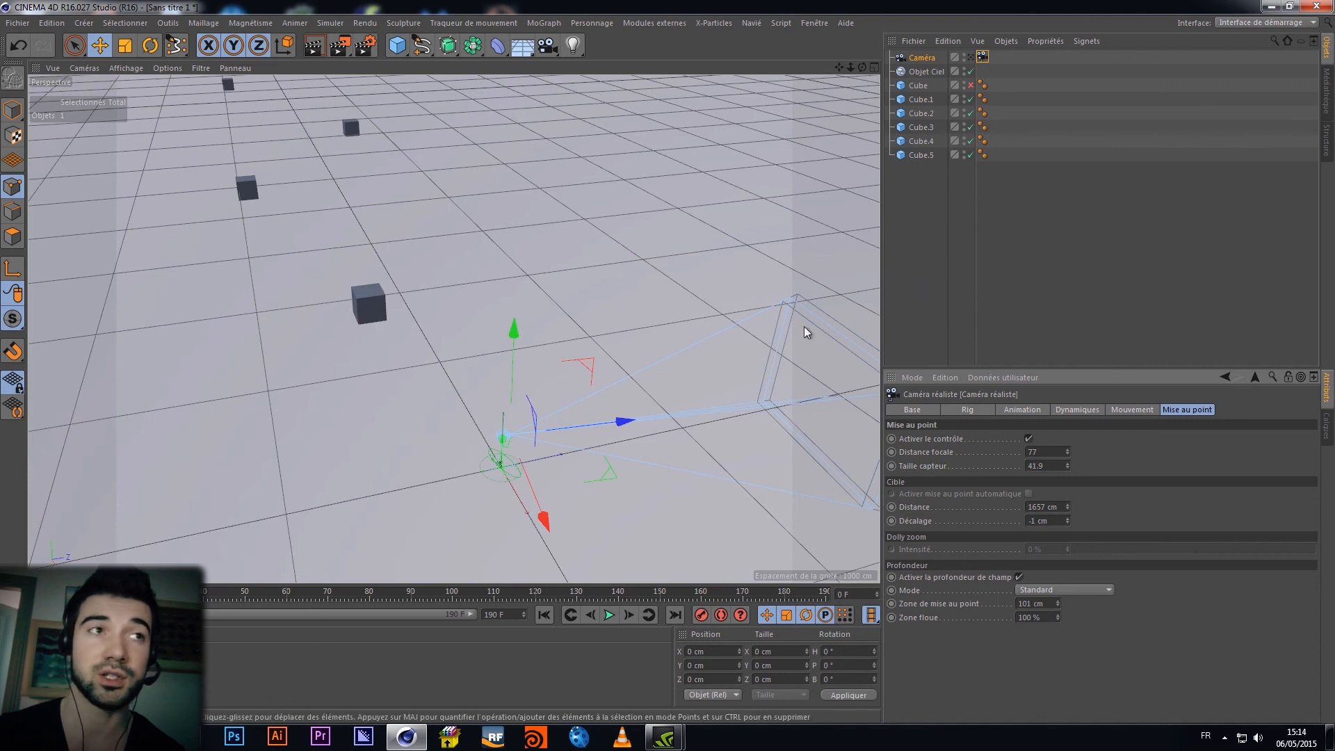
Draw a wavy six-point B-Spline in the Haut view, from beside the camera past the cubes to about X -9069 cm, Z -555 cm
left_click(922, 282)
middle_click(491, 408)
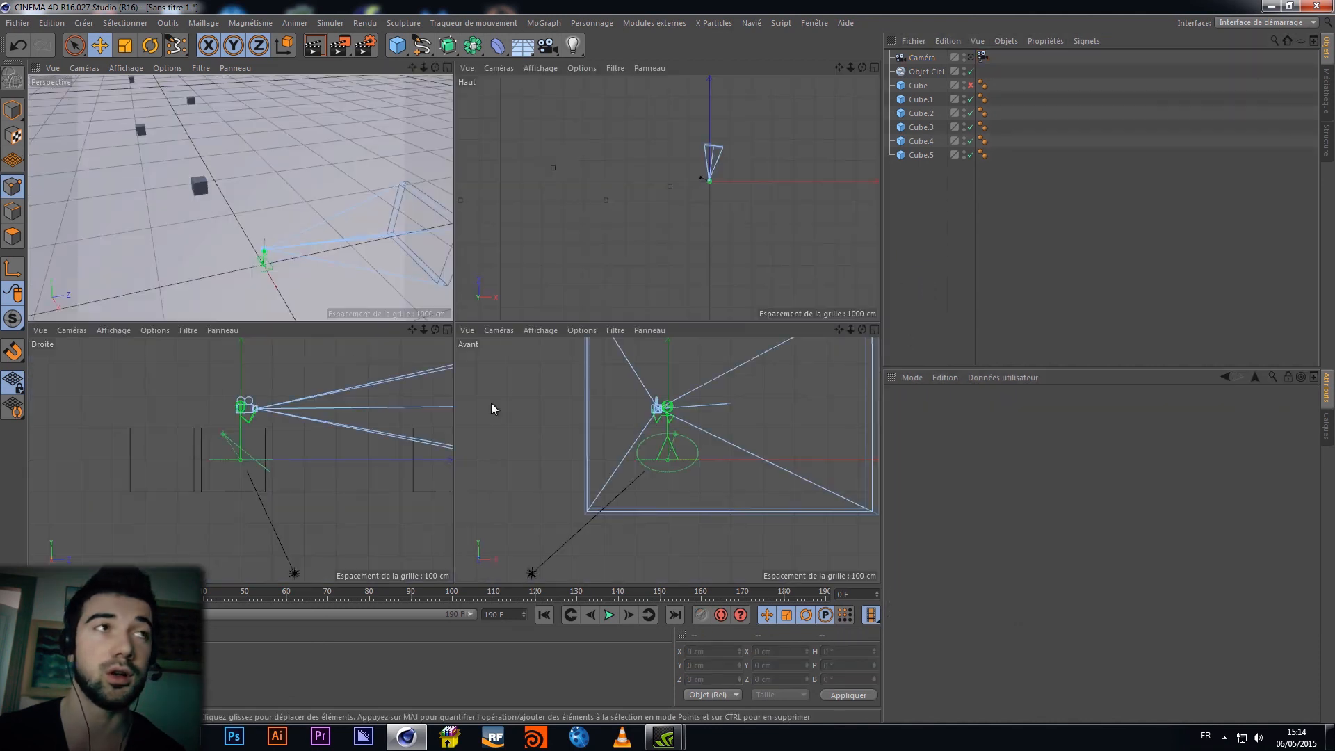
middle_click(545, 255)
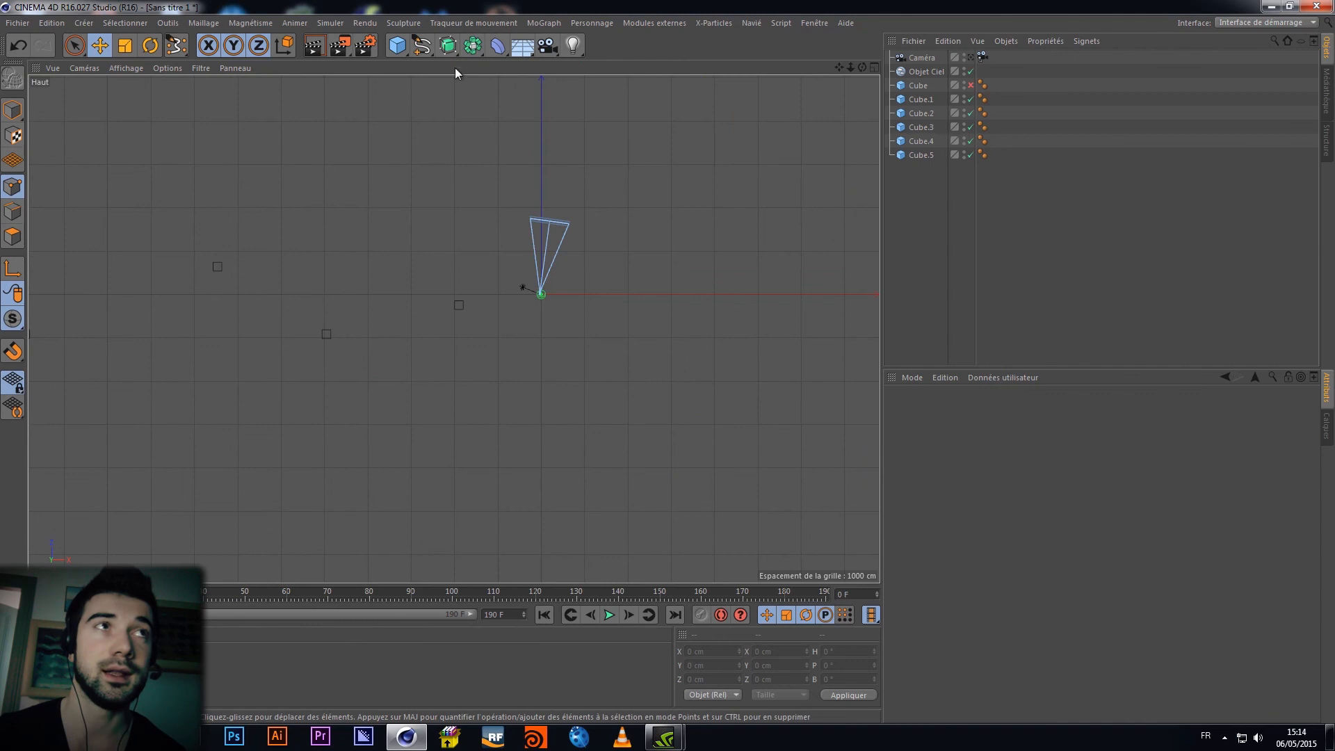
left_click_drag(424, 52, 619, 77)
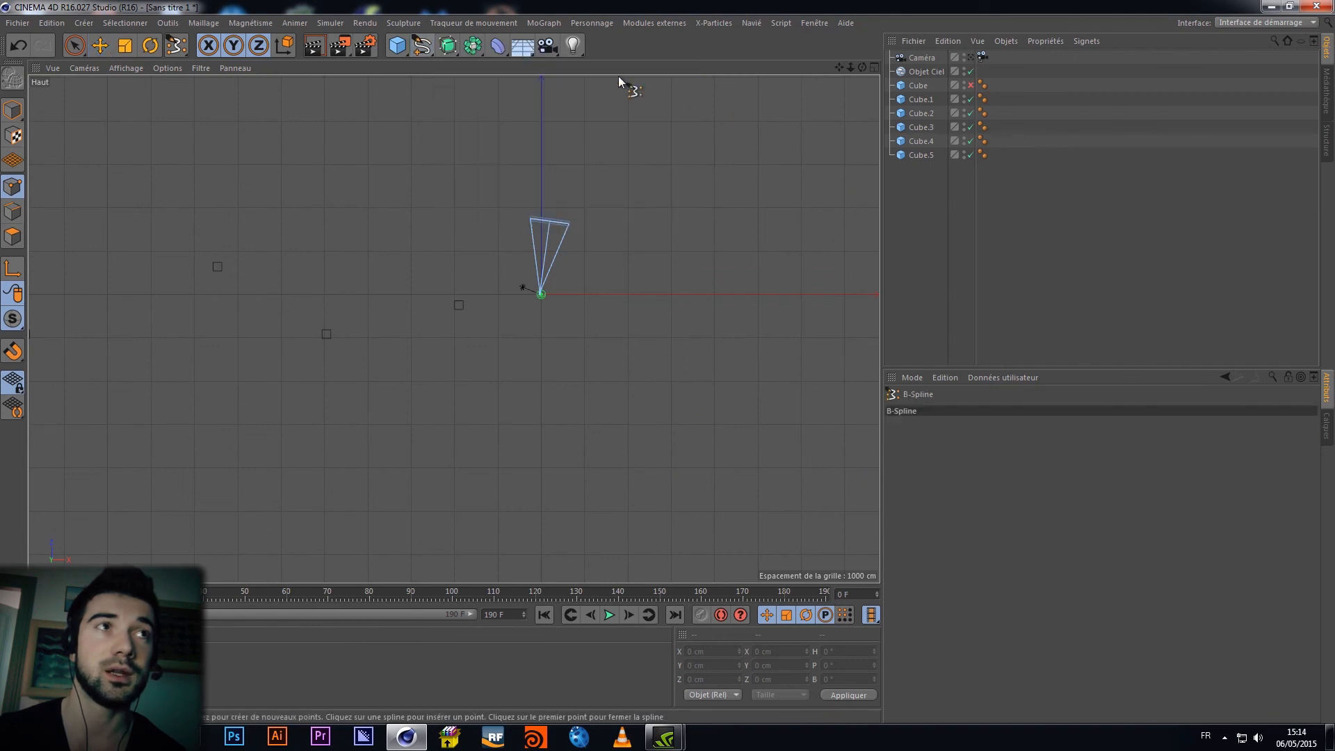
left_click(499, 313)
left_click(450, 345)
left_click(385, 295)
left_click(312, 299)
left_click(224, 348)
left_click(148, 319)
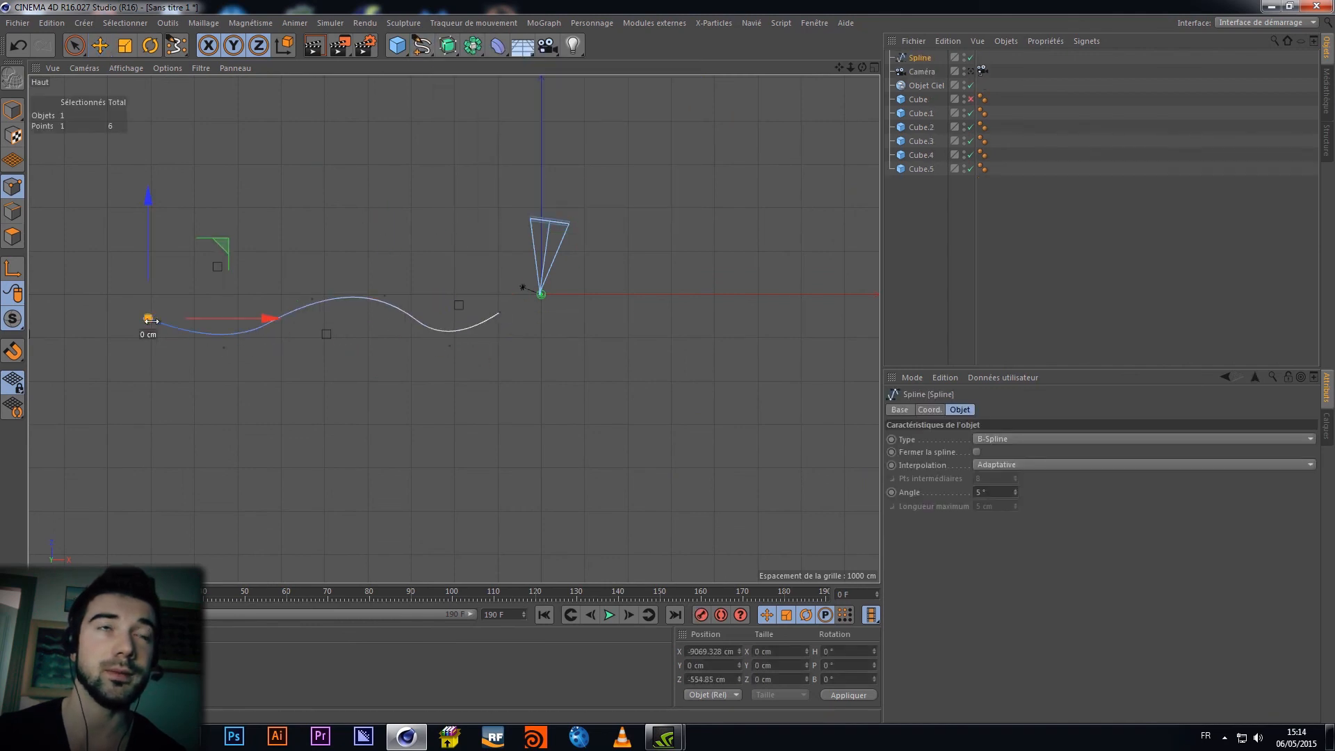
Assign the new spline as the camera tag's Trajectoire spline A and try Position caméra A, returning it to 0 %
left_click(982, 72)
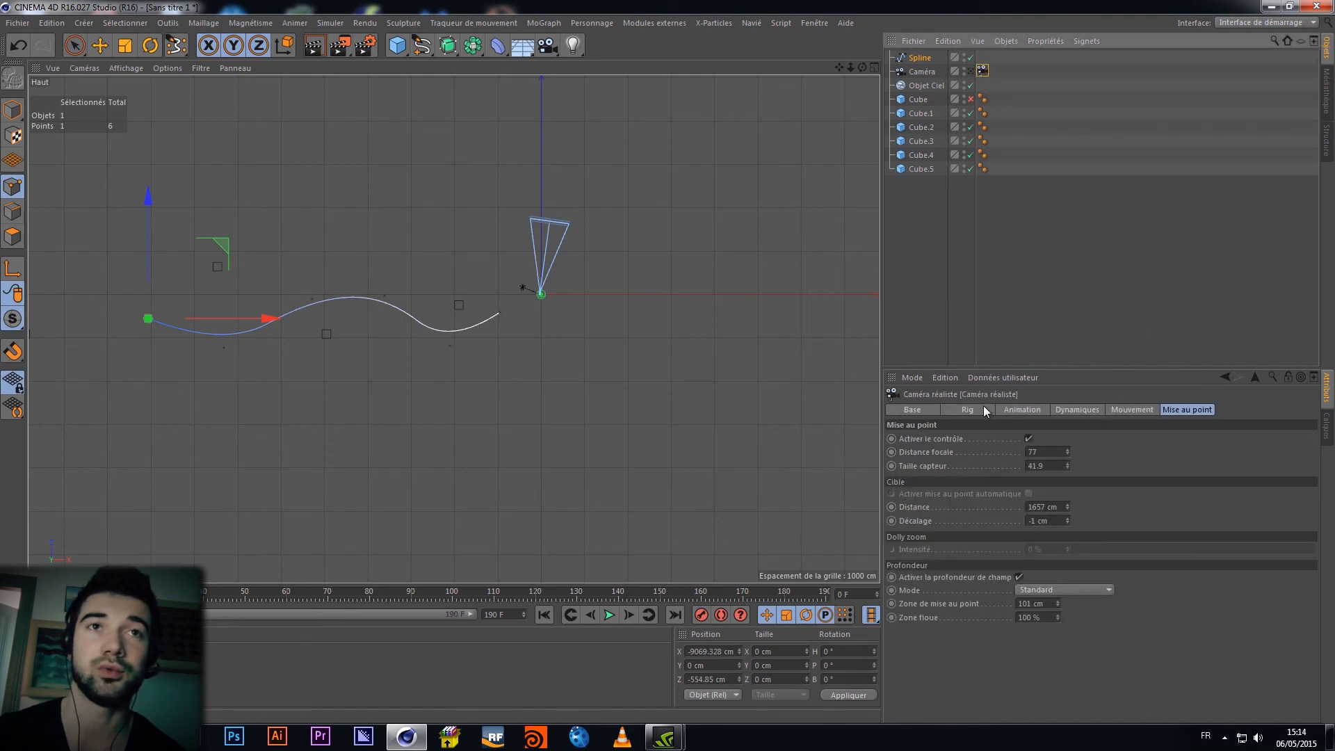
left_click(1008, 410)
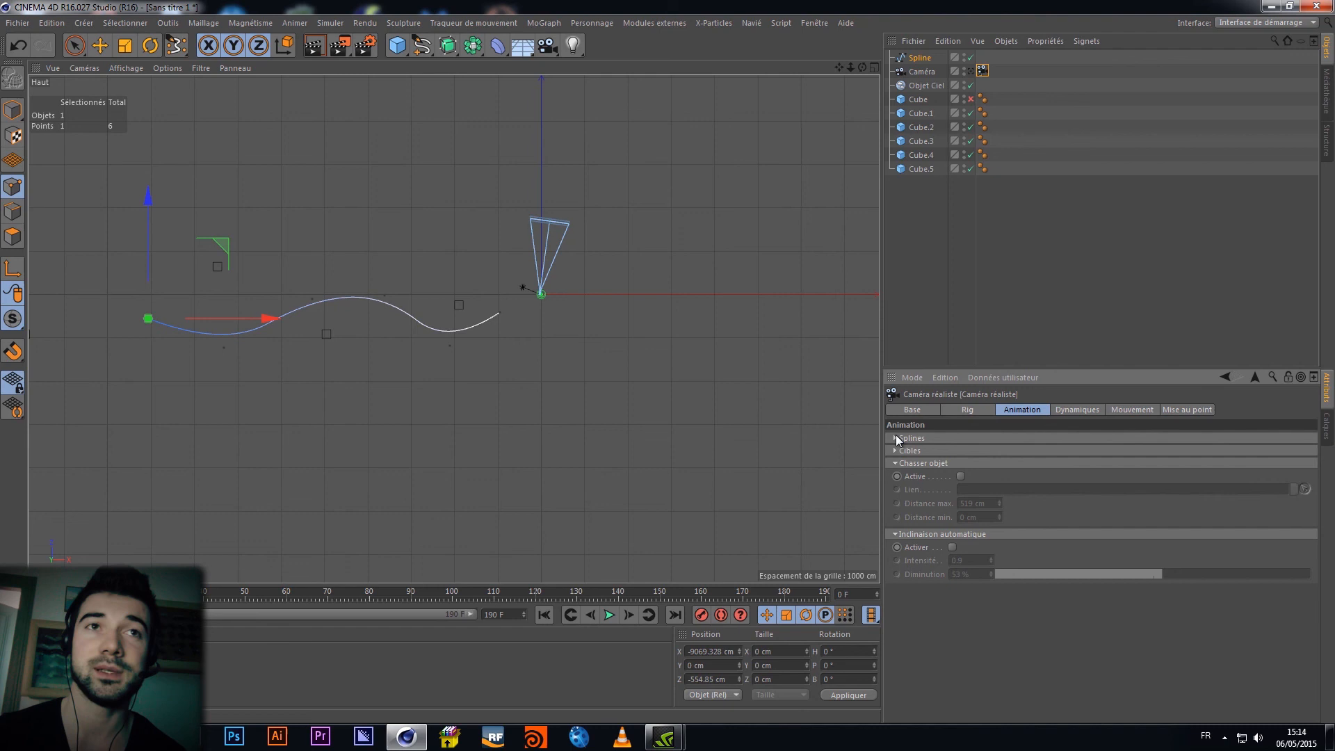
left_click(896, 437)
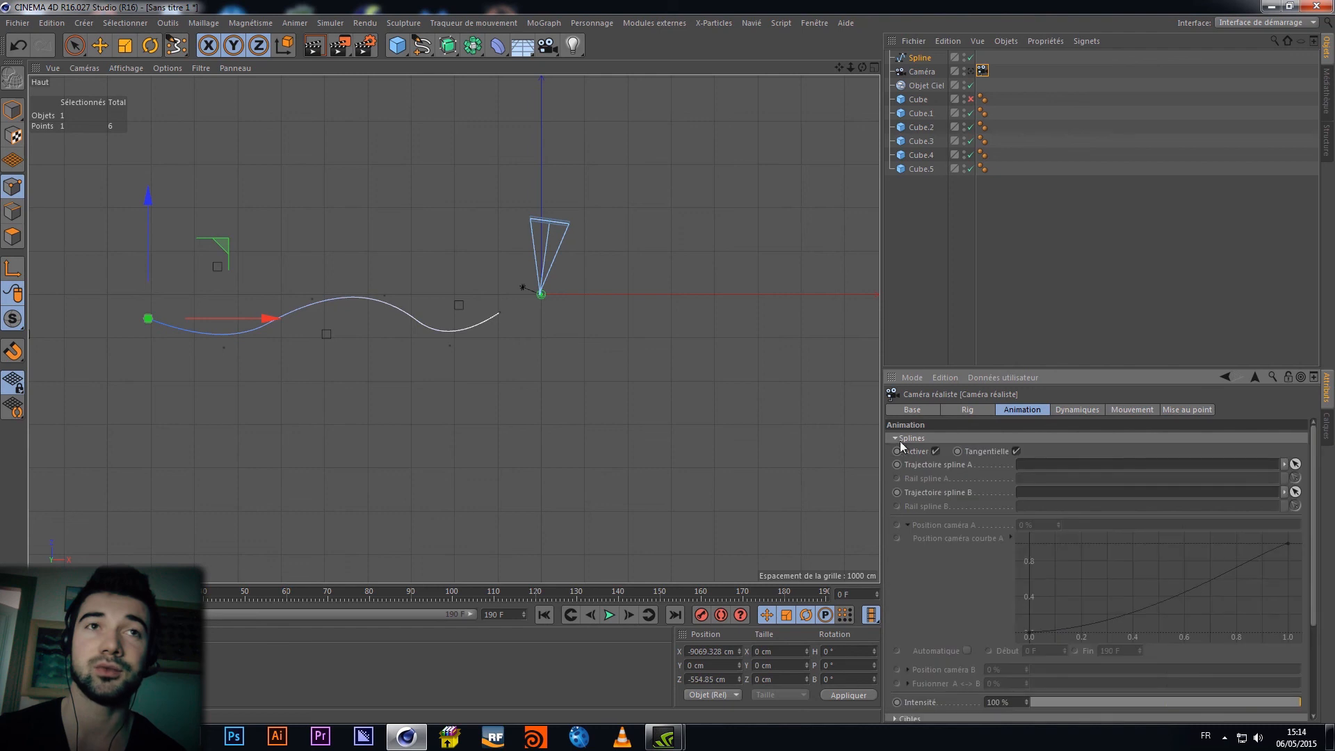
left_click(1294, 464)
left_click(919, 59)
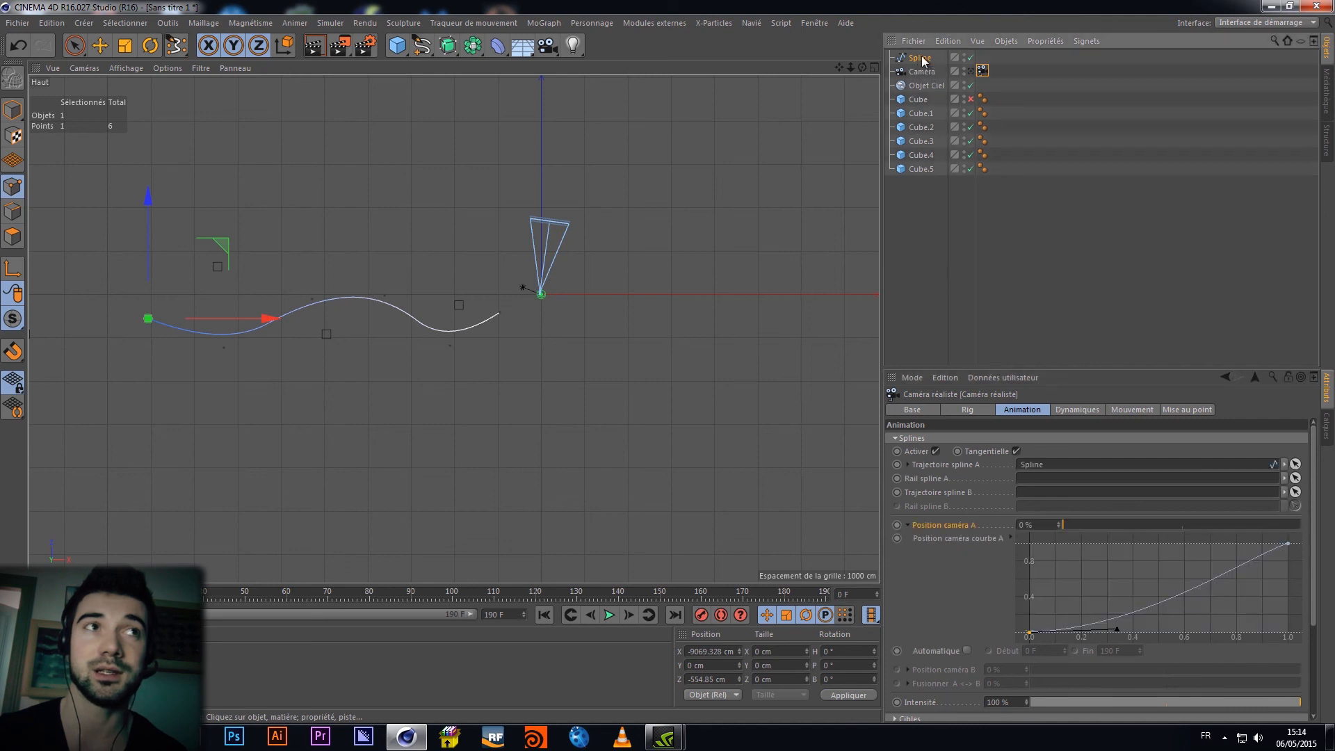
left_click_drag(1065, 527, 1027, 512)
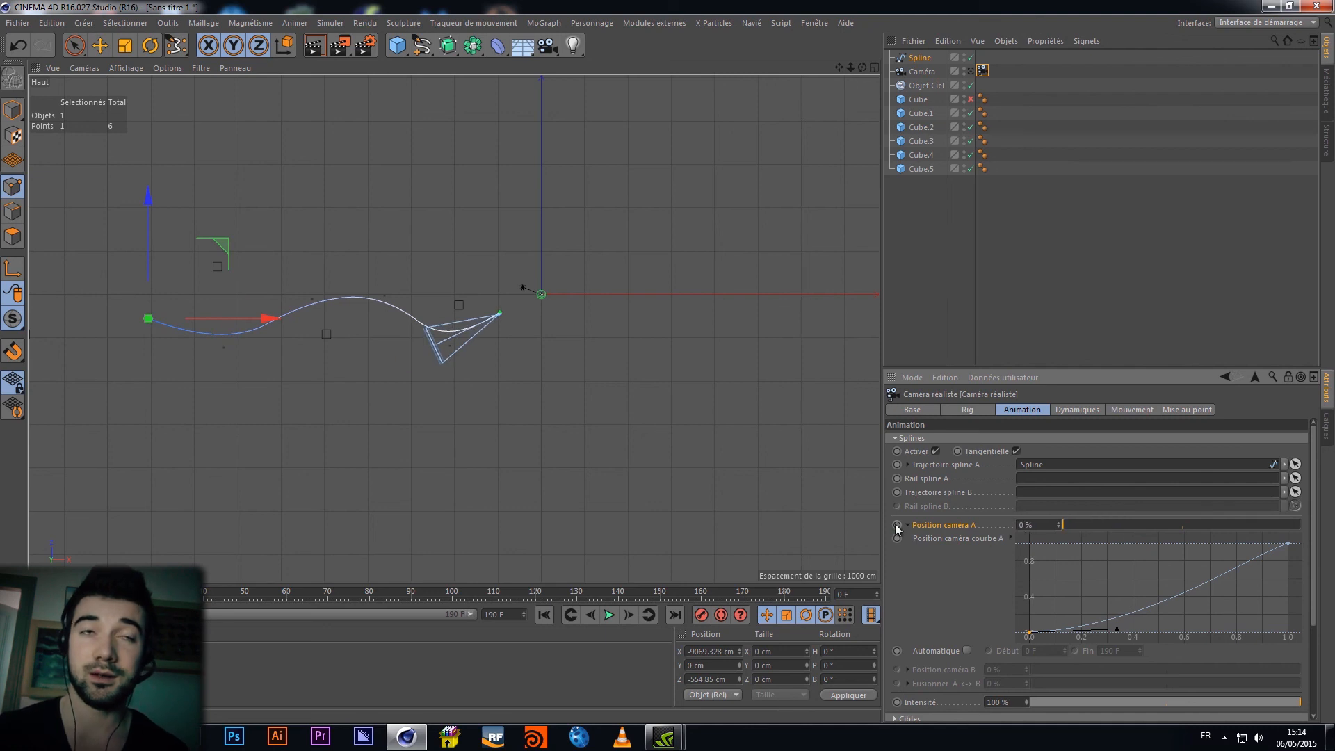